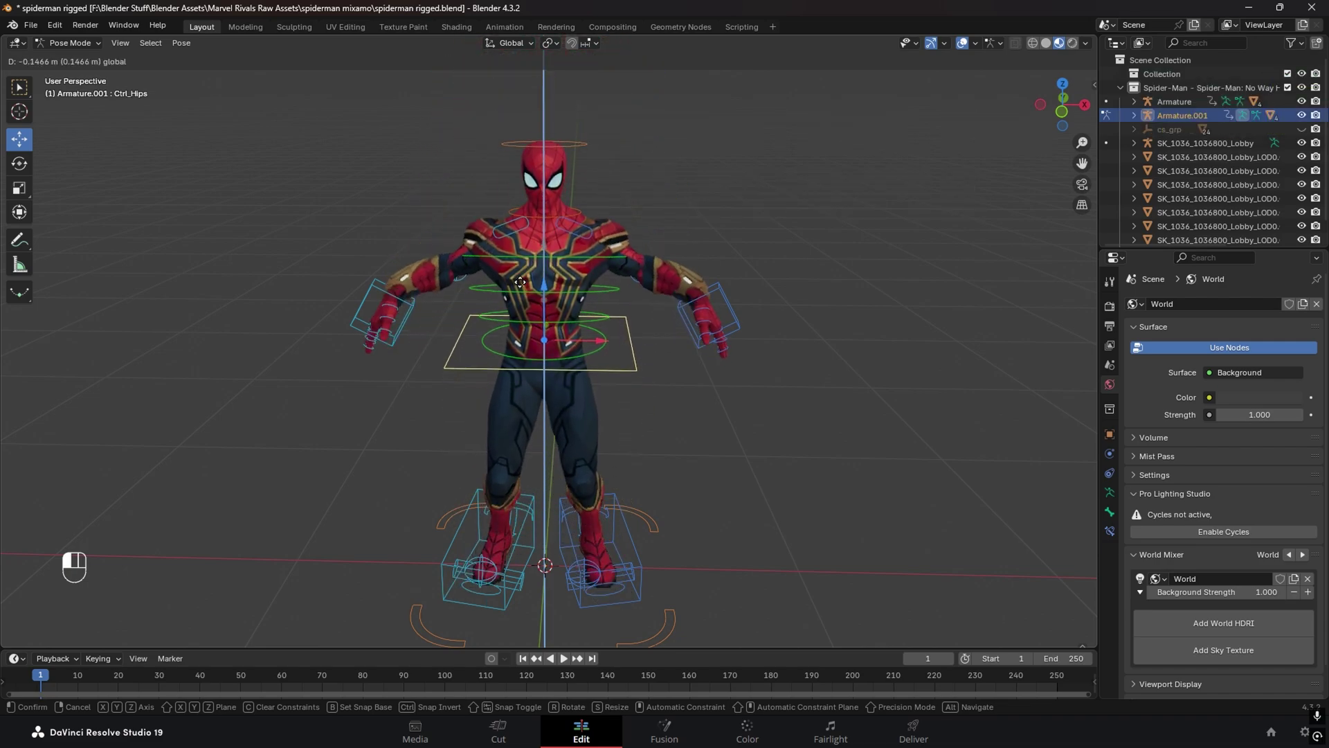
# Raise the left foot IK control upward in Pose Mode
pyautogui.click(560, 518)
pyautogui.moveTo(589, 526); pyautogui.dragTo(588, 429)
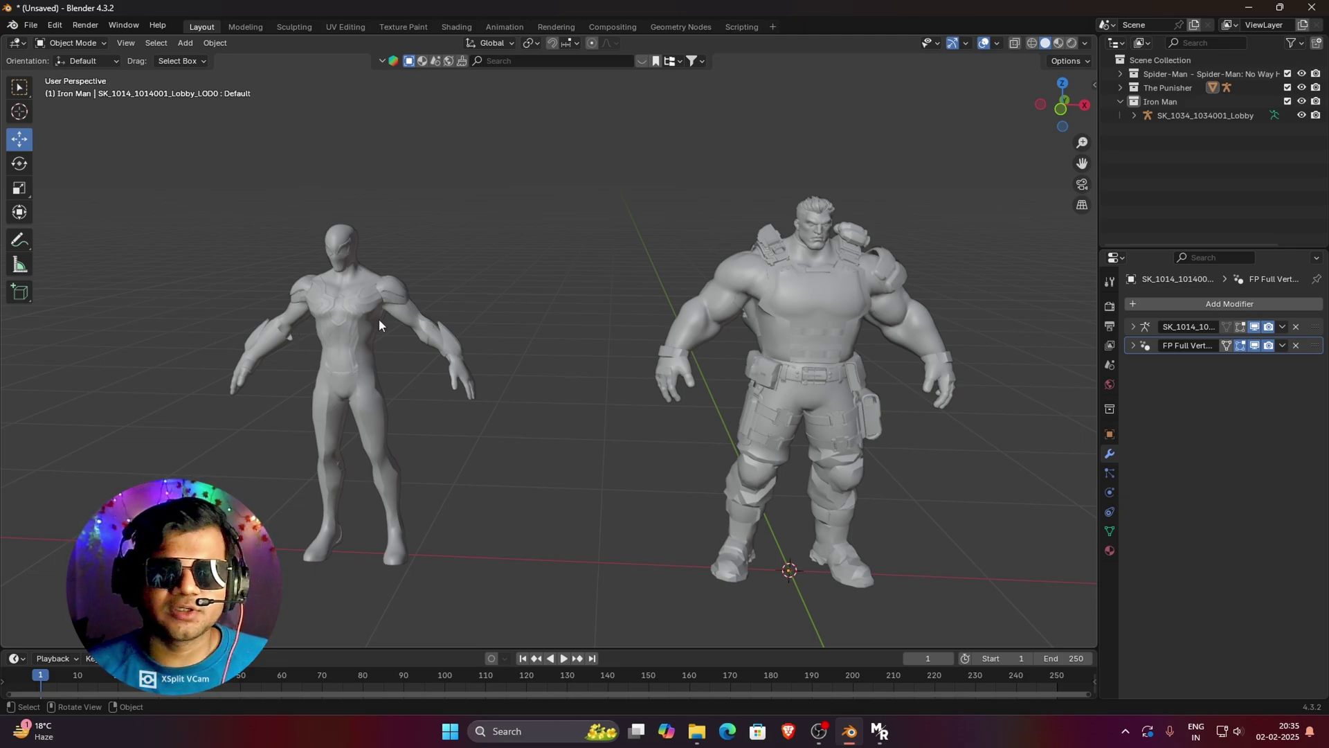
pyautogui.click(368, 368)
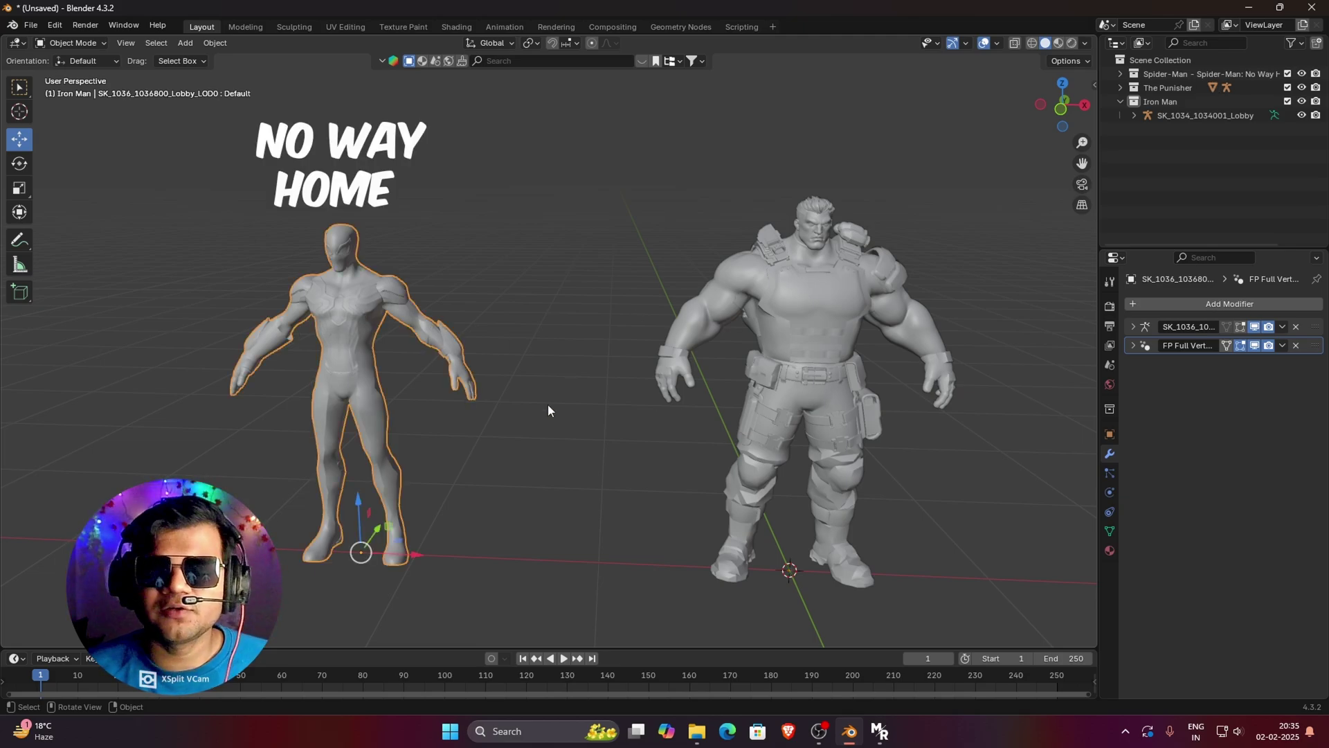
pyautogui.click(809, 363)
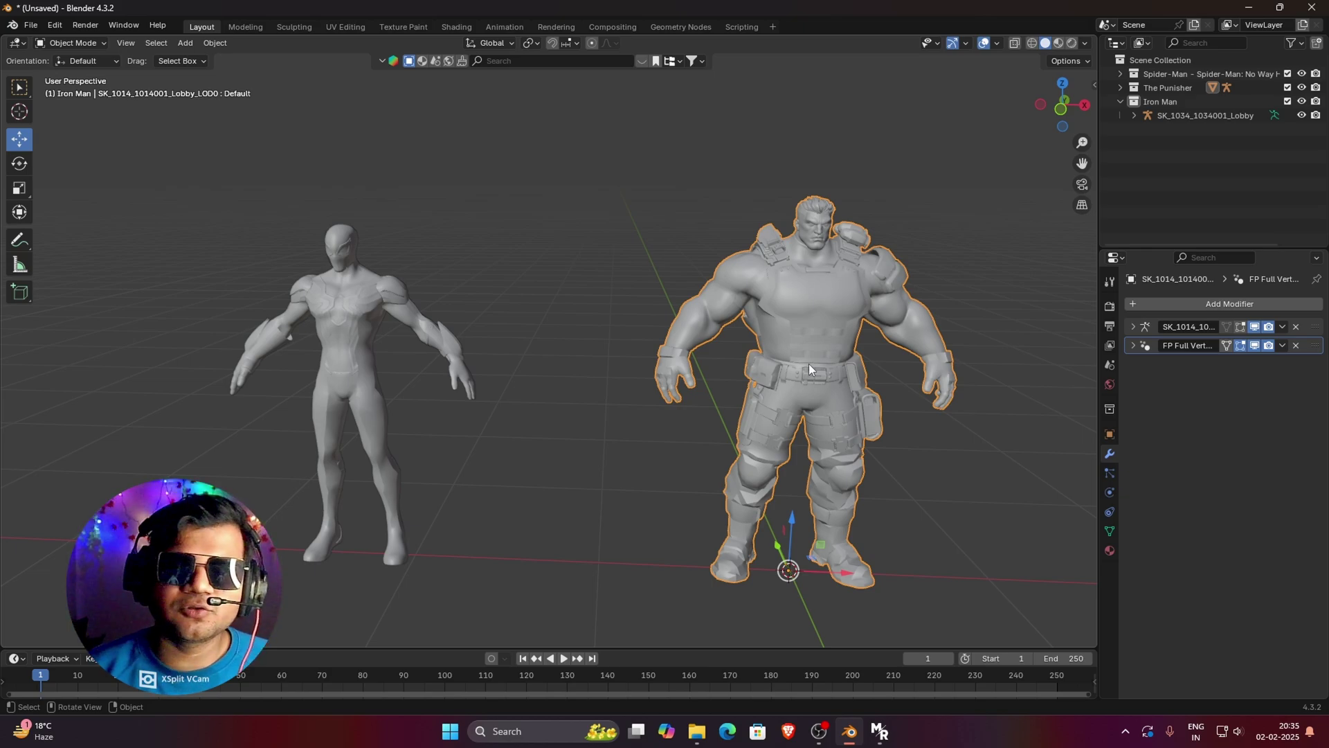
# Remove the FP Full Vertex modifier from Spider-Man to reveal his mechanical spider legs
pyautogui.click(335, 329)
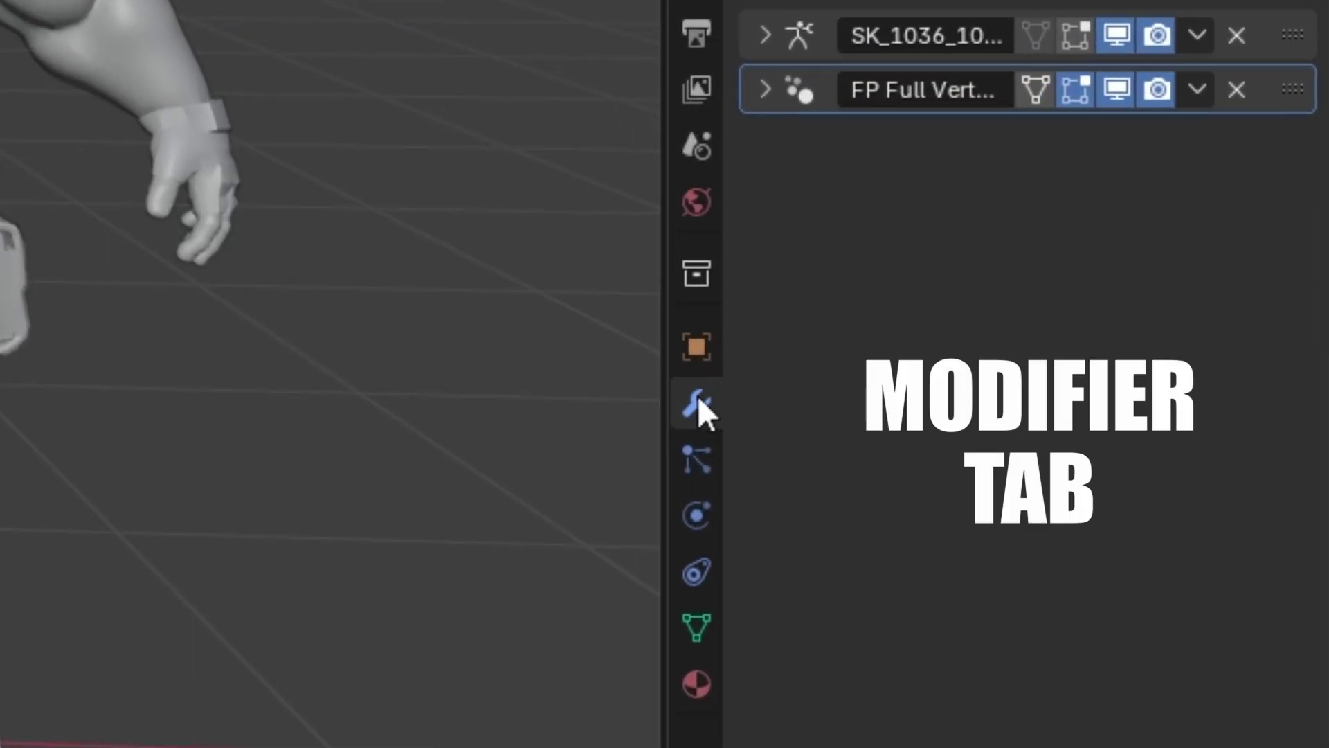
pyautogui.click(697, 208)
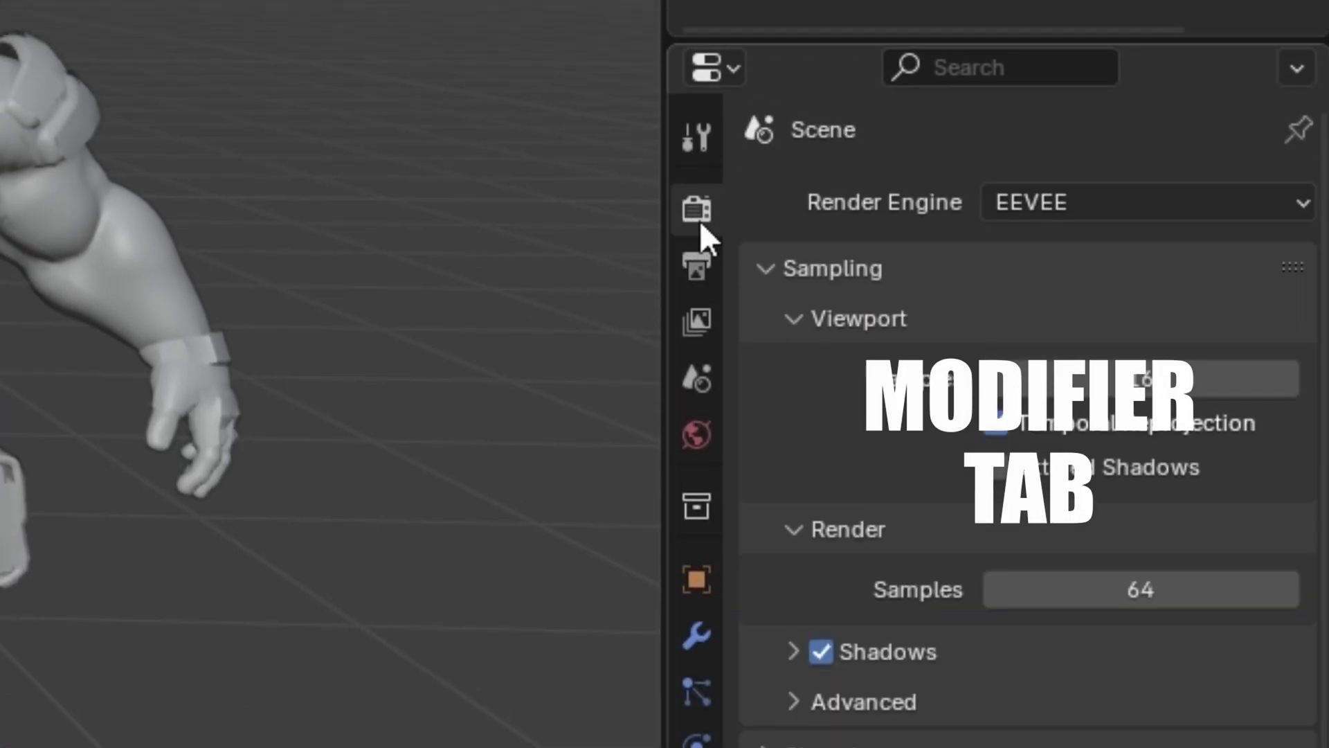
pyautogui.click(696, 640)
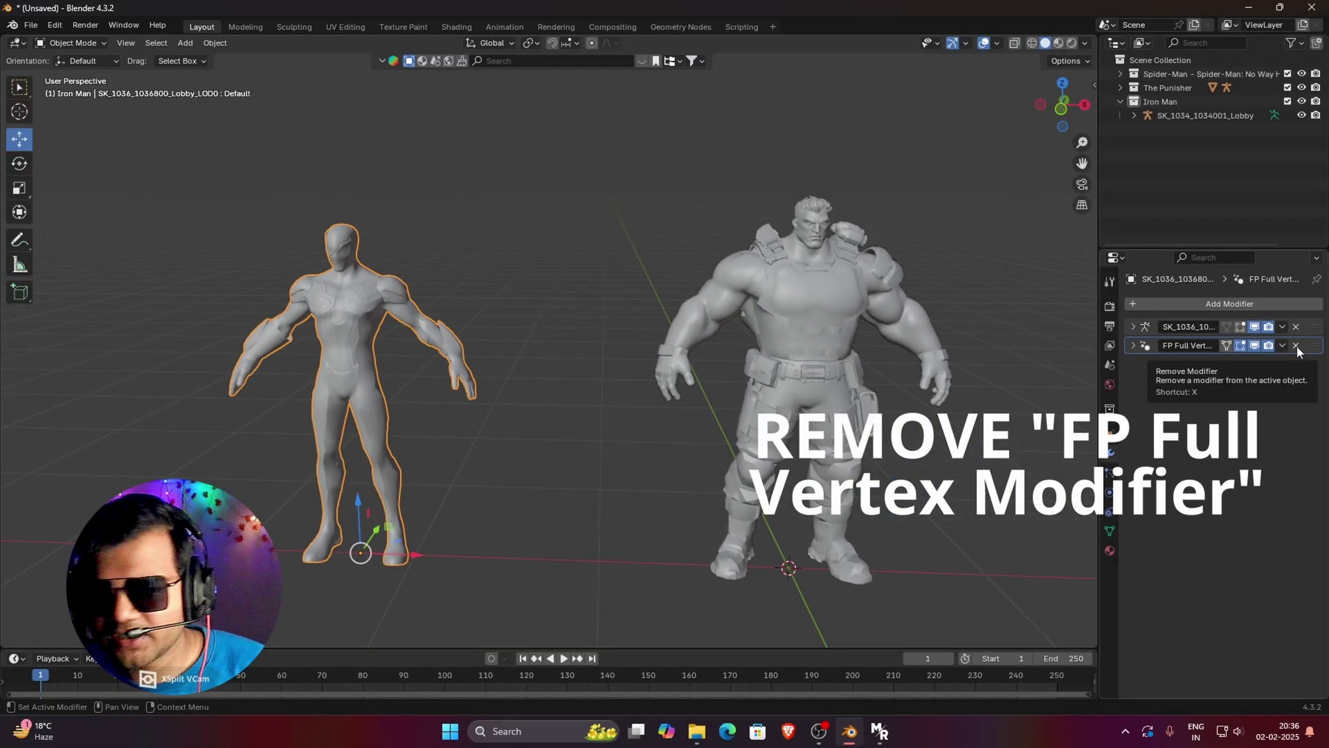
pyautogui.click(1236, 341)
pyautogui.moveTo(443, 332); pyautogui.dragTo(371, 135, button='middle')
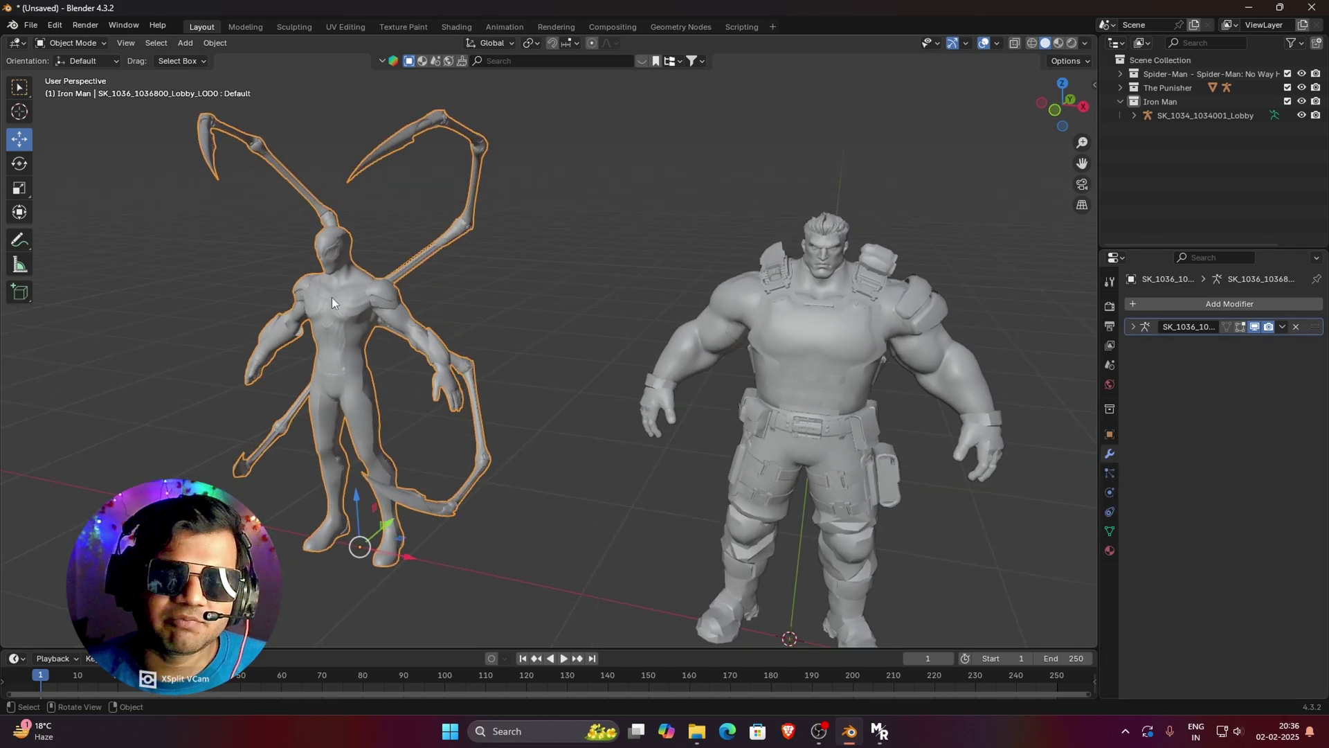
pyautogui.moveTo(331, 297); pyautogui.dragTo(356, 296, button='middle')
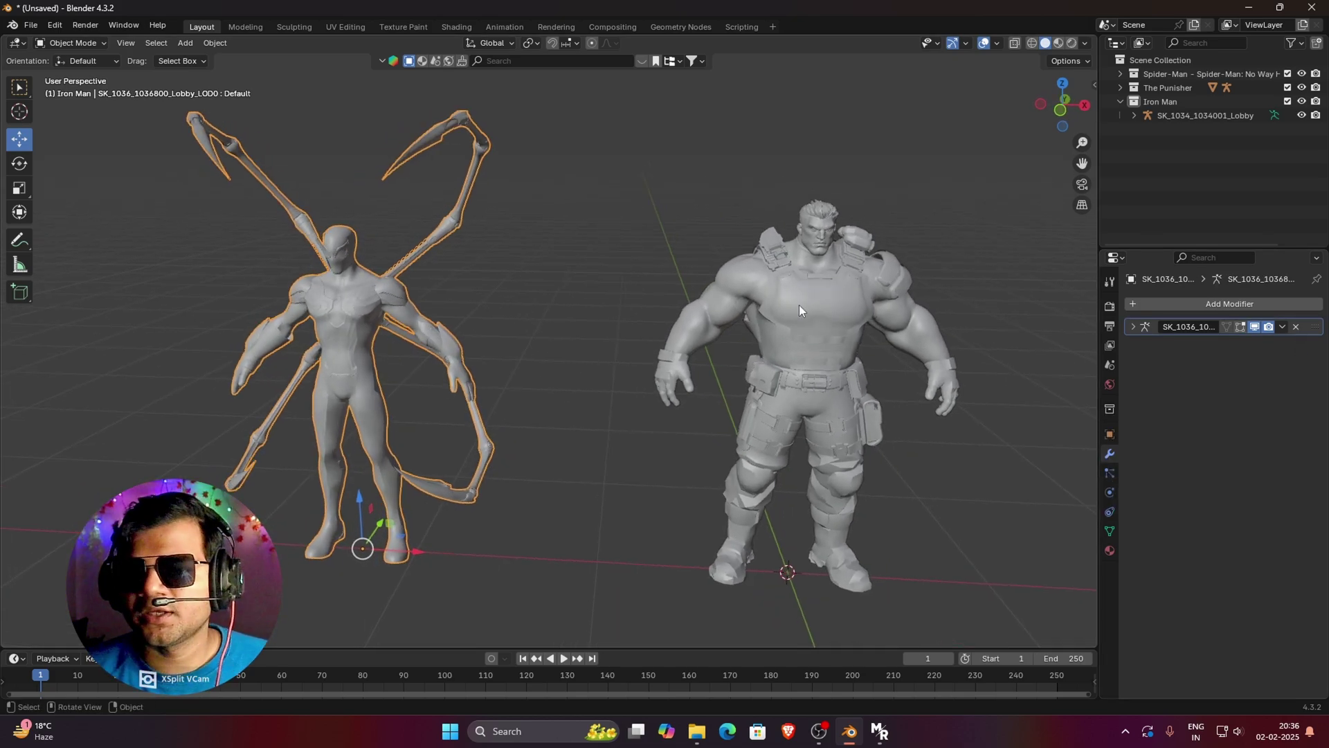
# Remove the FP Full Vertex modifier from the Punisher to reveal his guns
pyautogui.click(848, 319)
pyautogui.moveTo(1084, 164); pyautogui.dragTo(1043, 167)
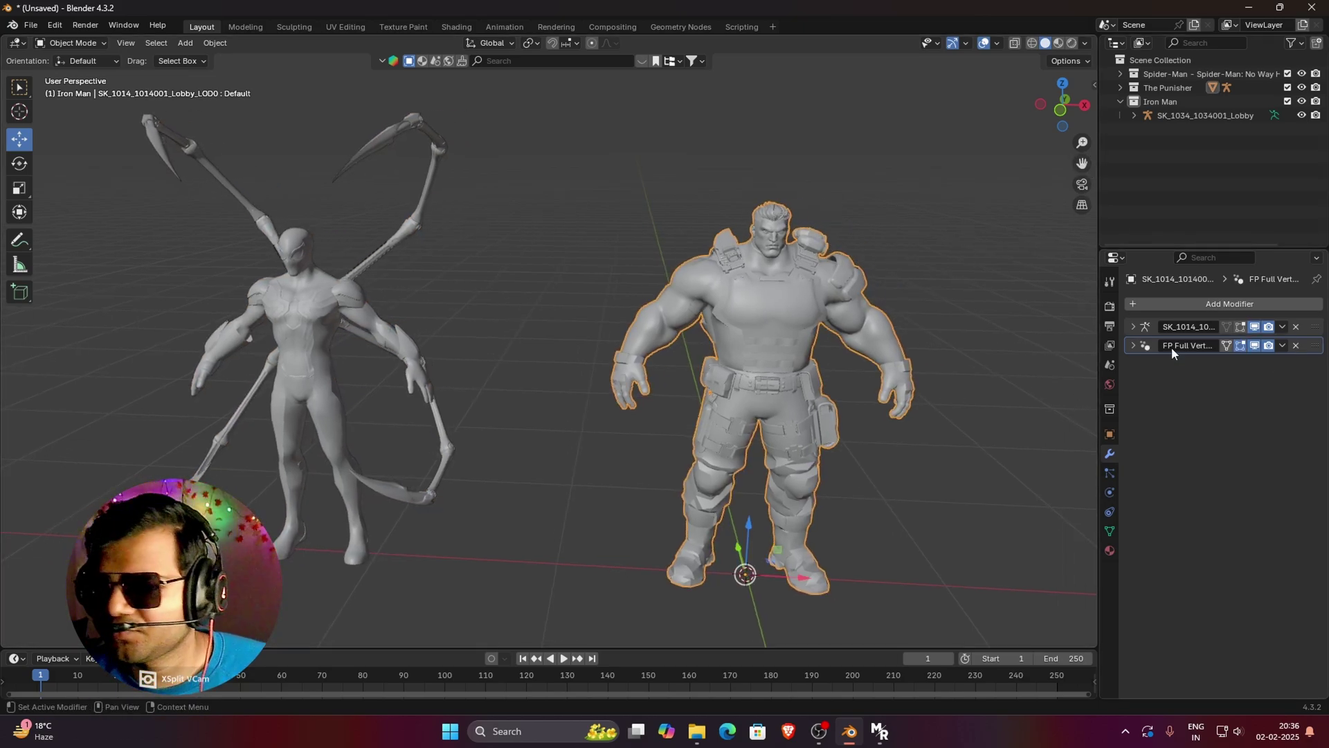
pyautogui.moveTo(830, 310)
pyautogui.mouseDown(button='middle')
pyautogui.moveTo(794, 309)
pyautogui.moveTo(810, 313)
pyautogui.mouseUp(button='middle')
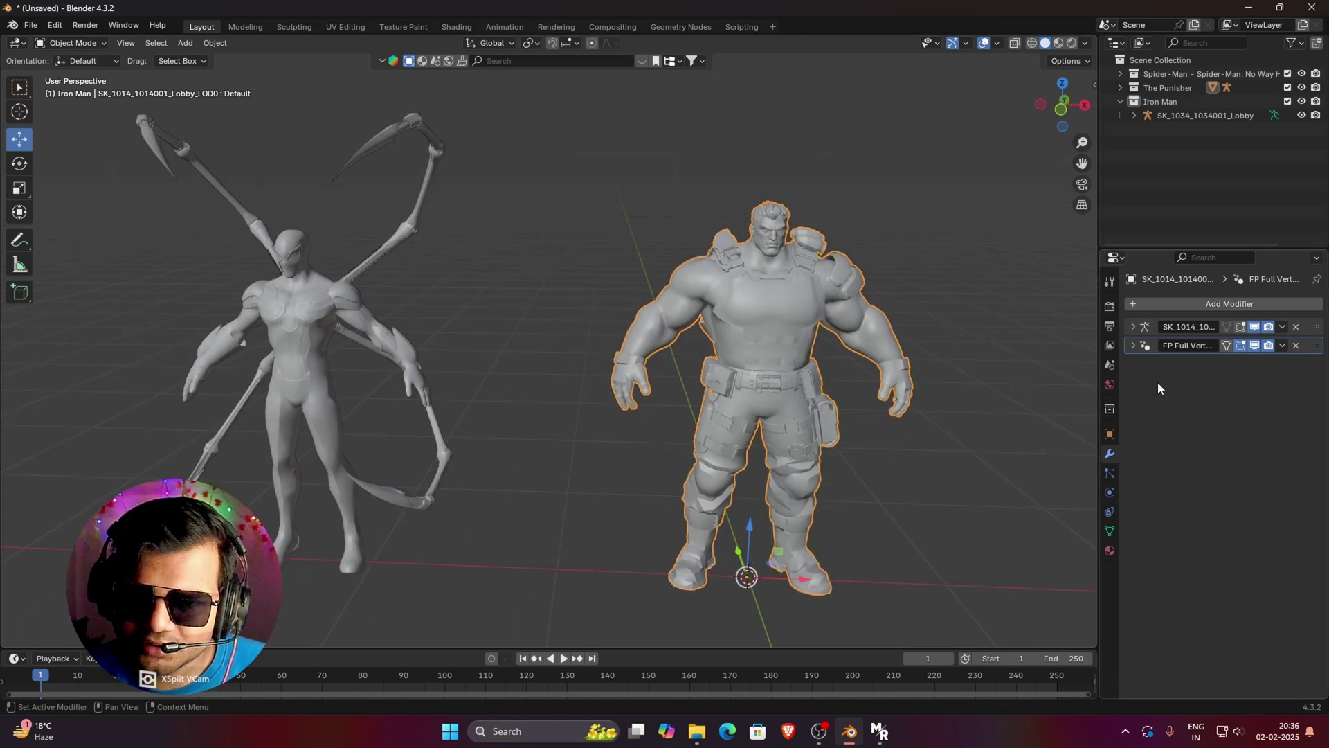
pyautogui.click(1297, 346)
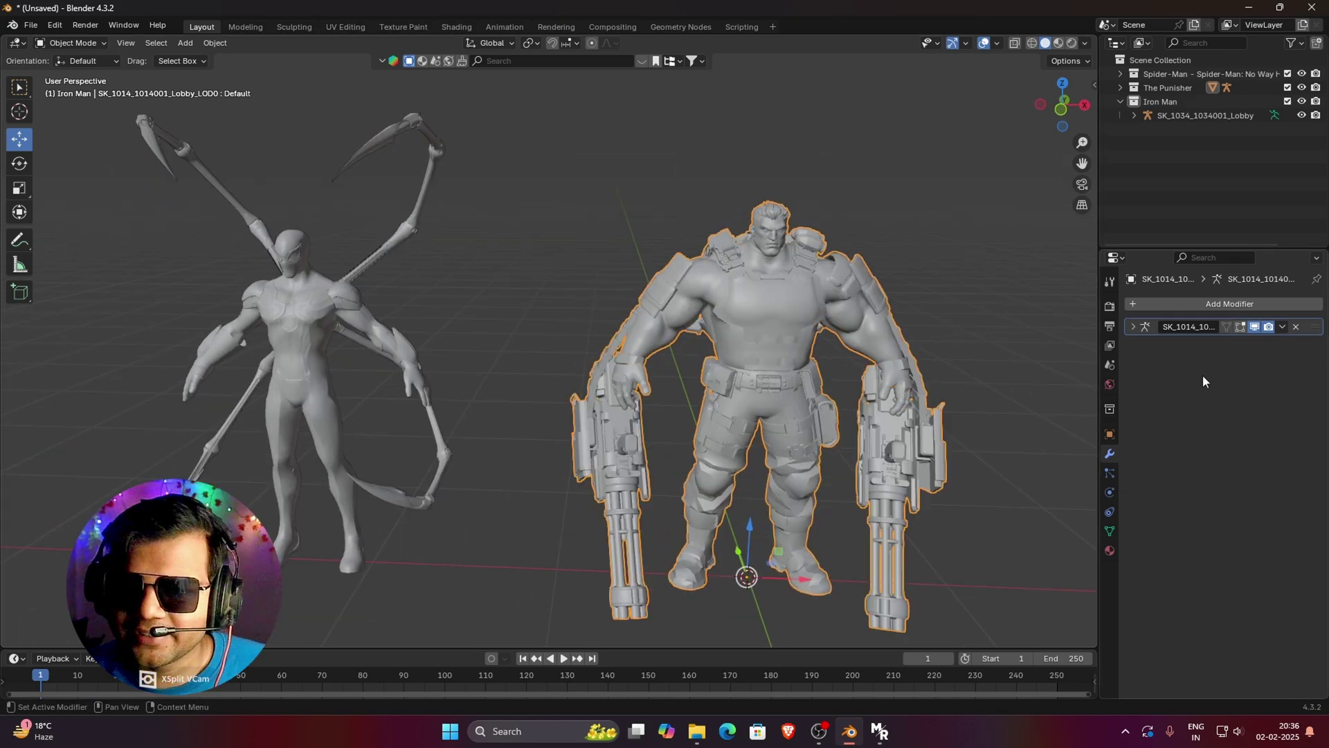
pyautogui.moveTo(795, 397); pyautogui.dragTo(762, 261, button='middle')
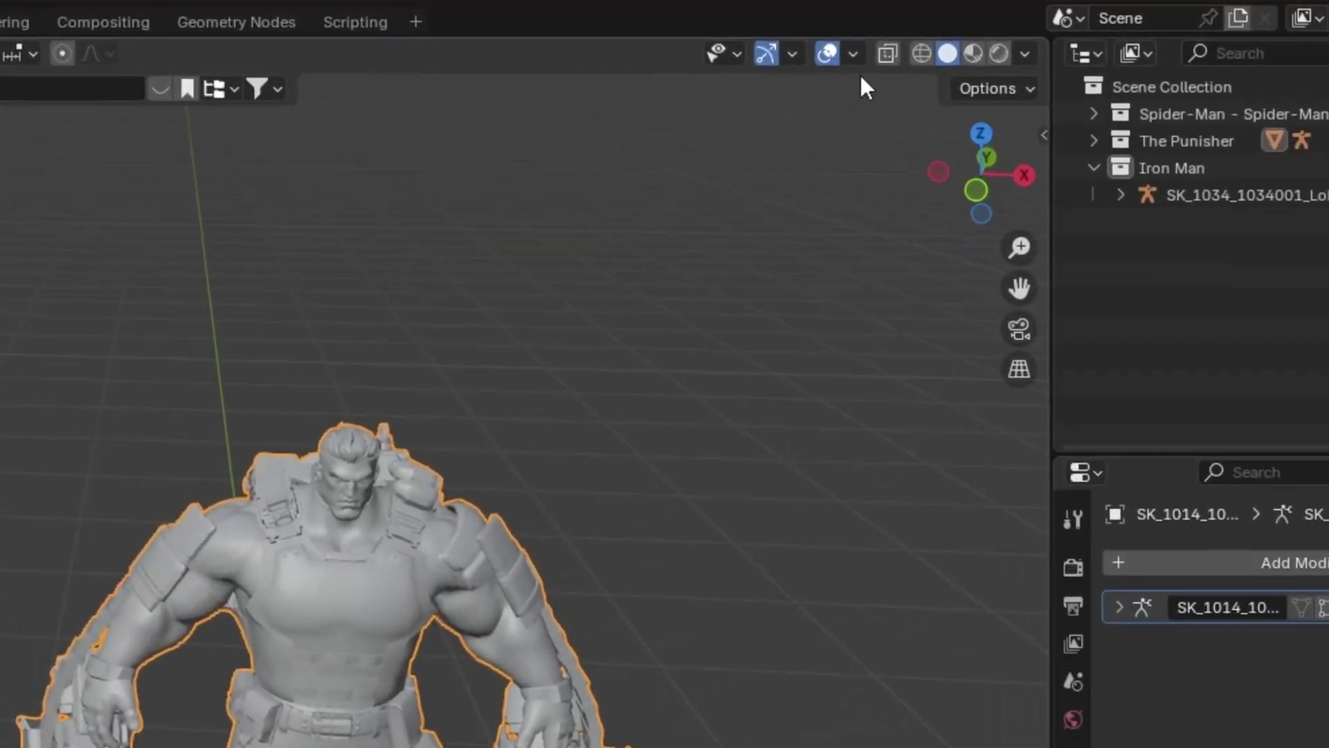
# Switch the viewport to Material Preview shading and orbit around both textured characters
pyautogui.click(973, 53)
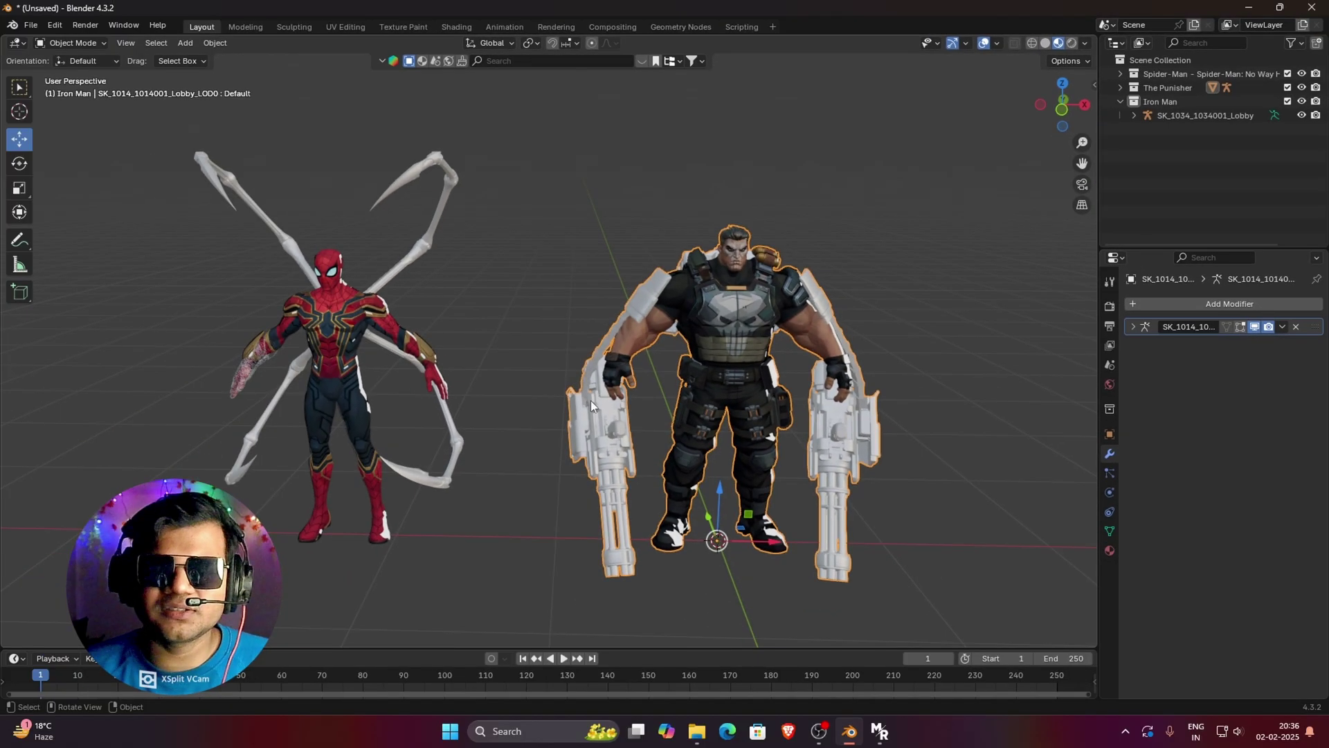
pyautogui.moveTo(363, 396); pyautogui.dragTo(529, 385, button='middle')
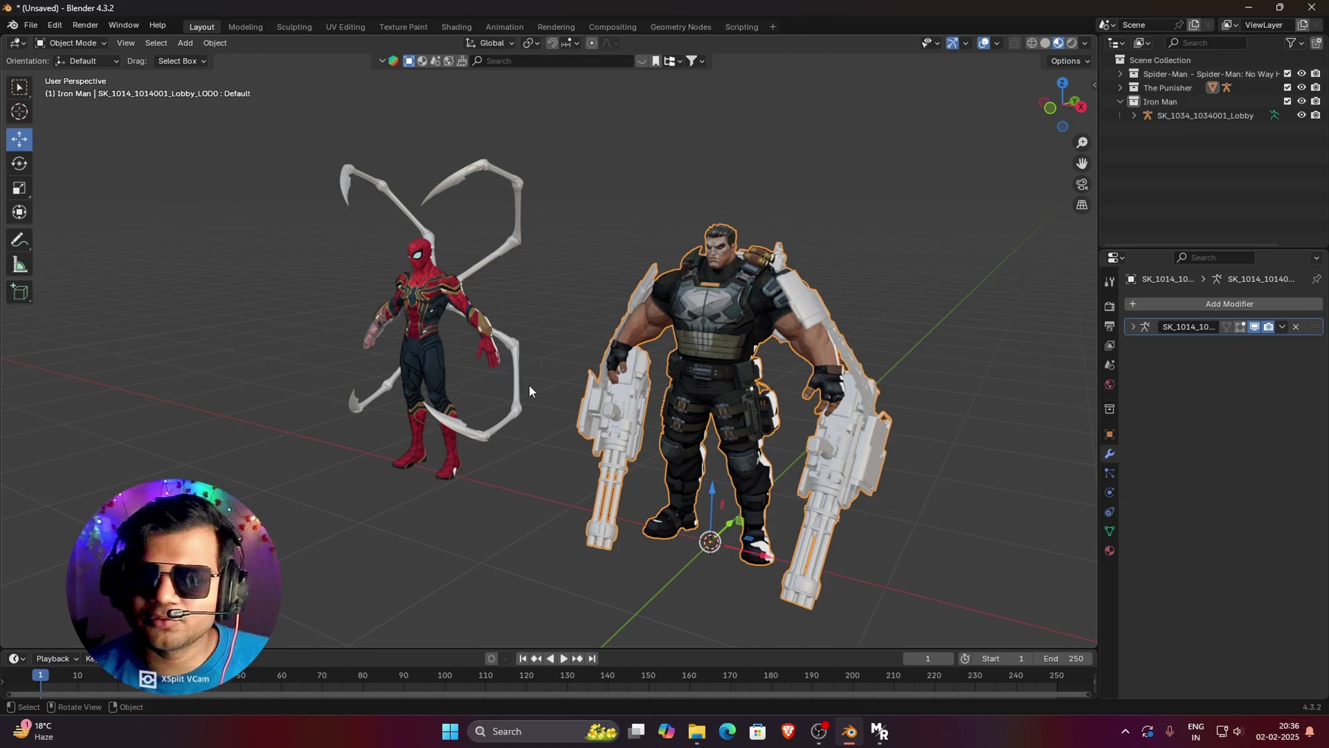
pyautogui.moveTo(529, 385); pyautogui.dragTo(764, 337, button='middle')
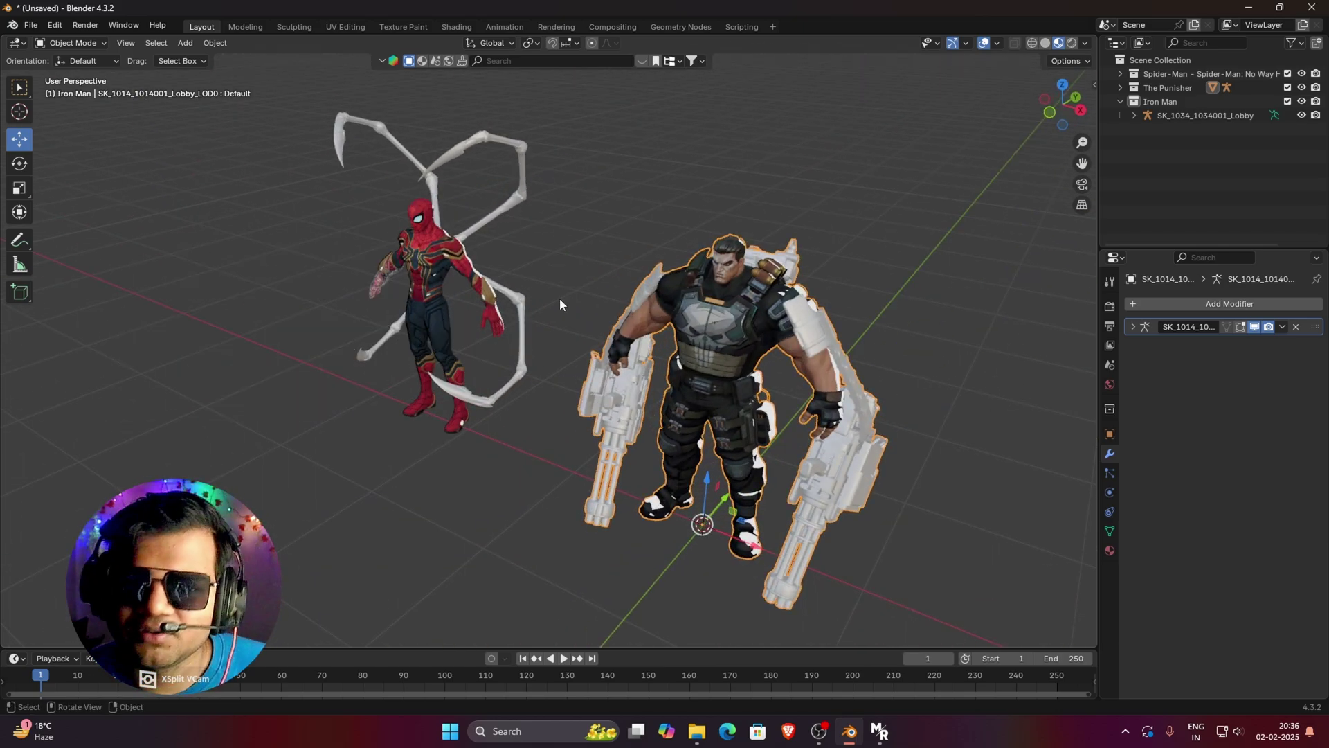
pyautogui.moveTo(559, 298); pyautogui.dragTo(670, 331, button='middle')
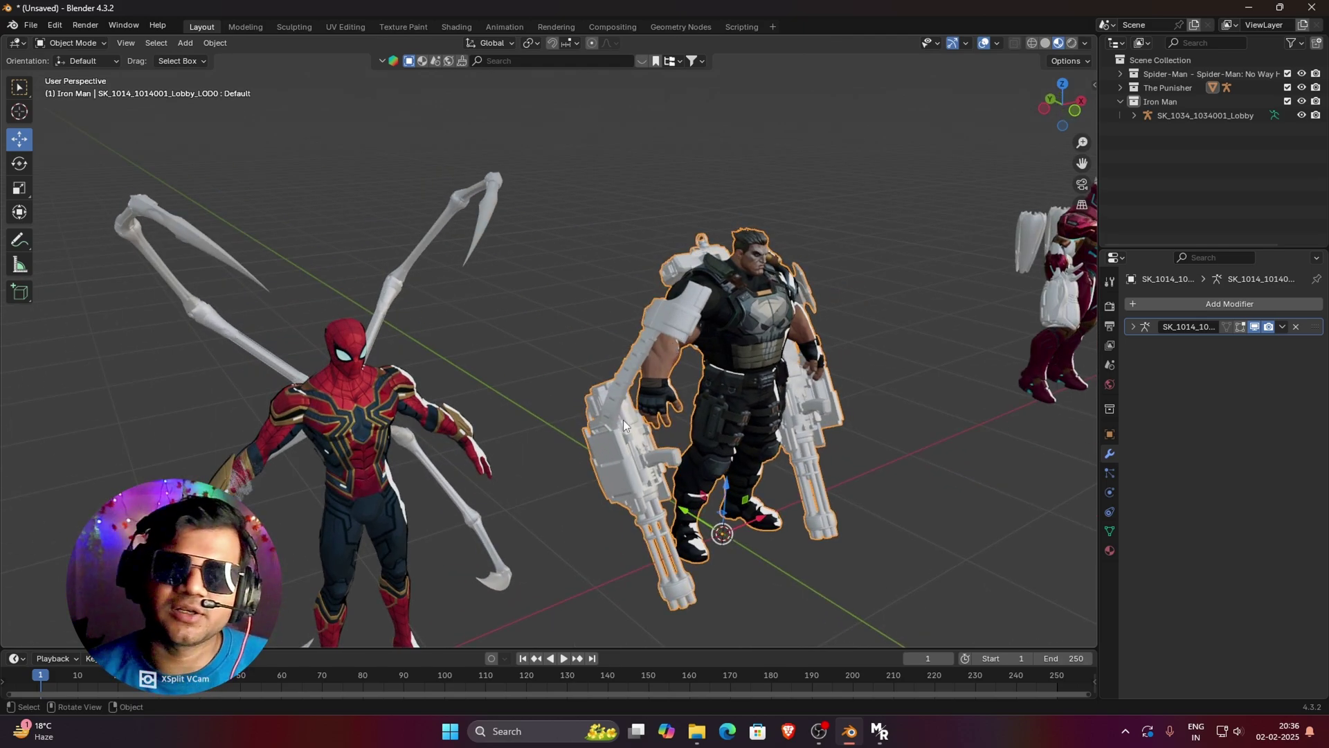
pyautogui.moveTo(623, 420); pyautogui.dragTo(761, 306, button='middle')
pyautogui.scroll(3, 736, 314)
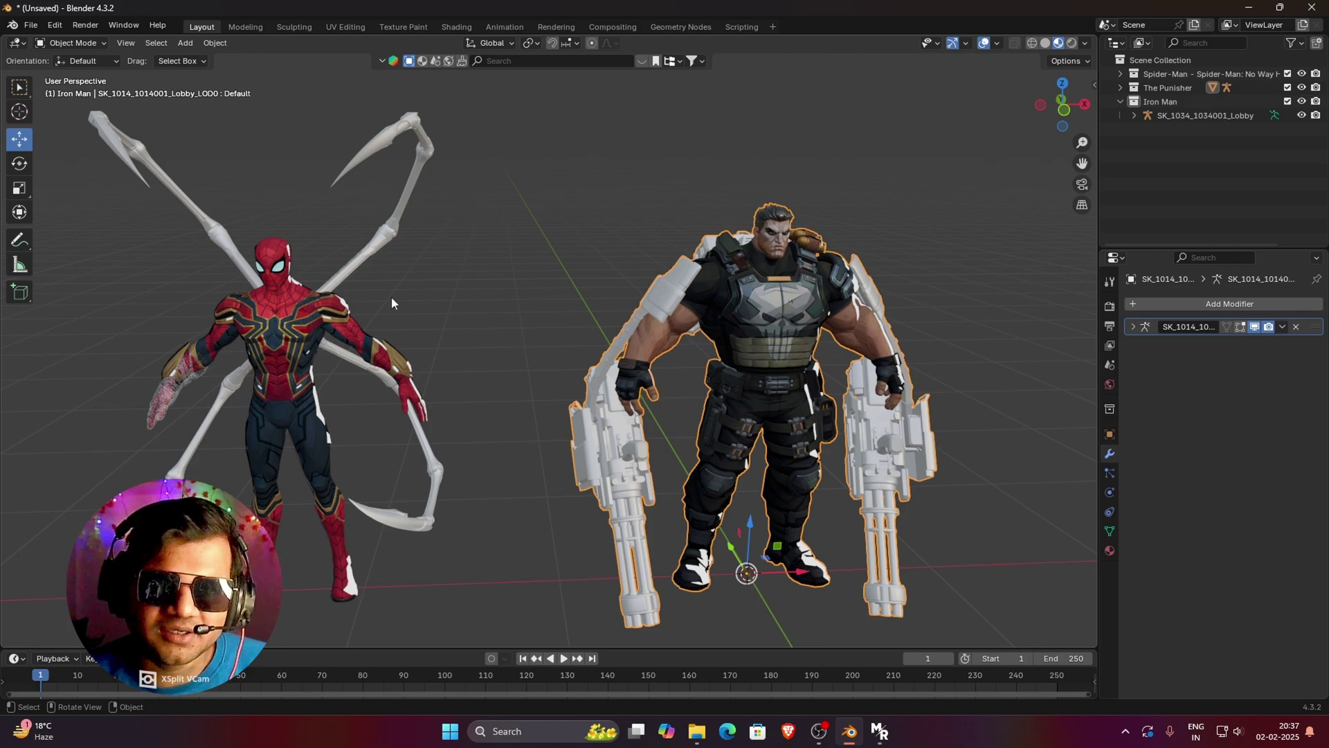
pyautogui.scroll(-1, 679, 443)
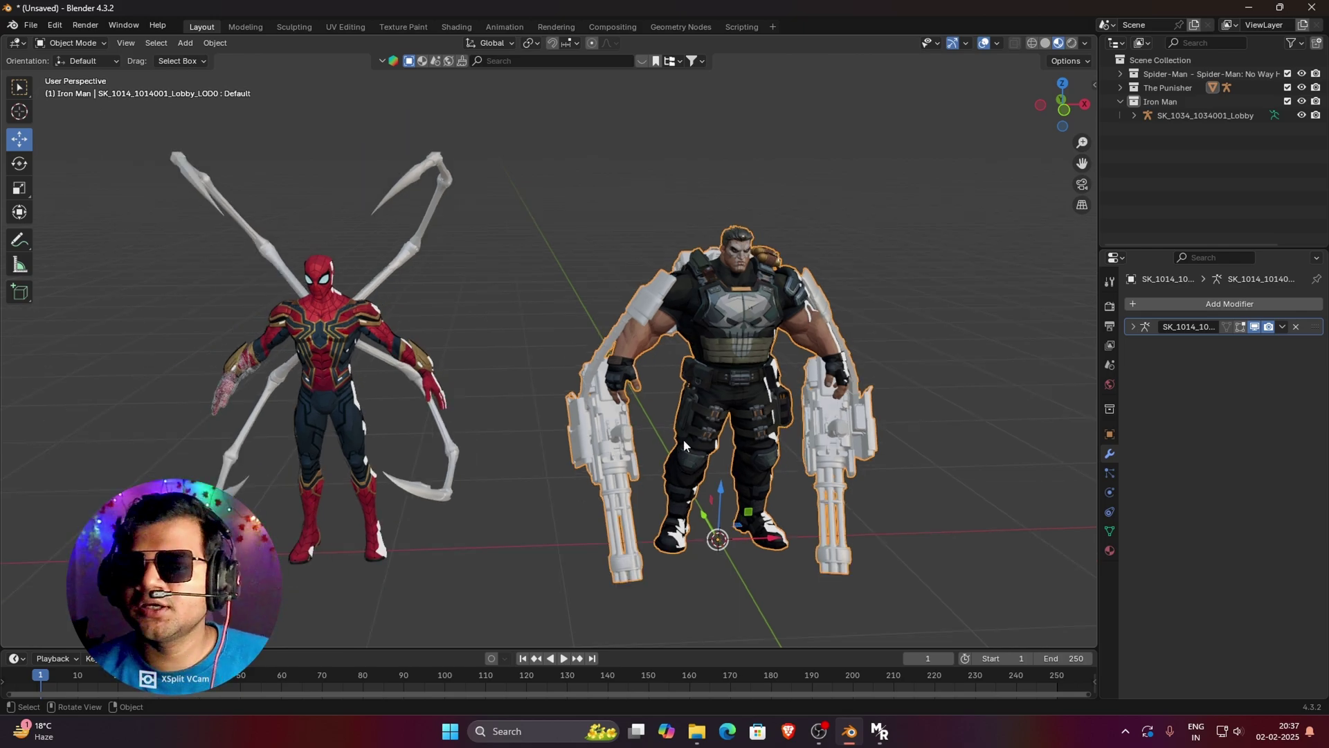
pyautogui.moveTo(683, 438); pyautogui.dragTo(703, 439, button='middle')
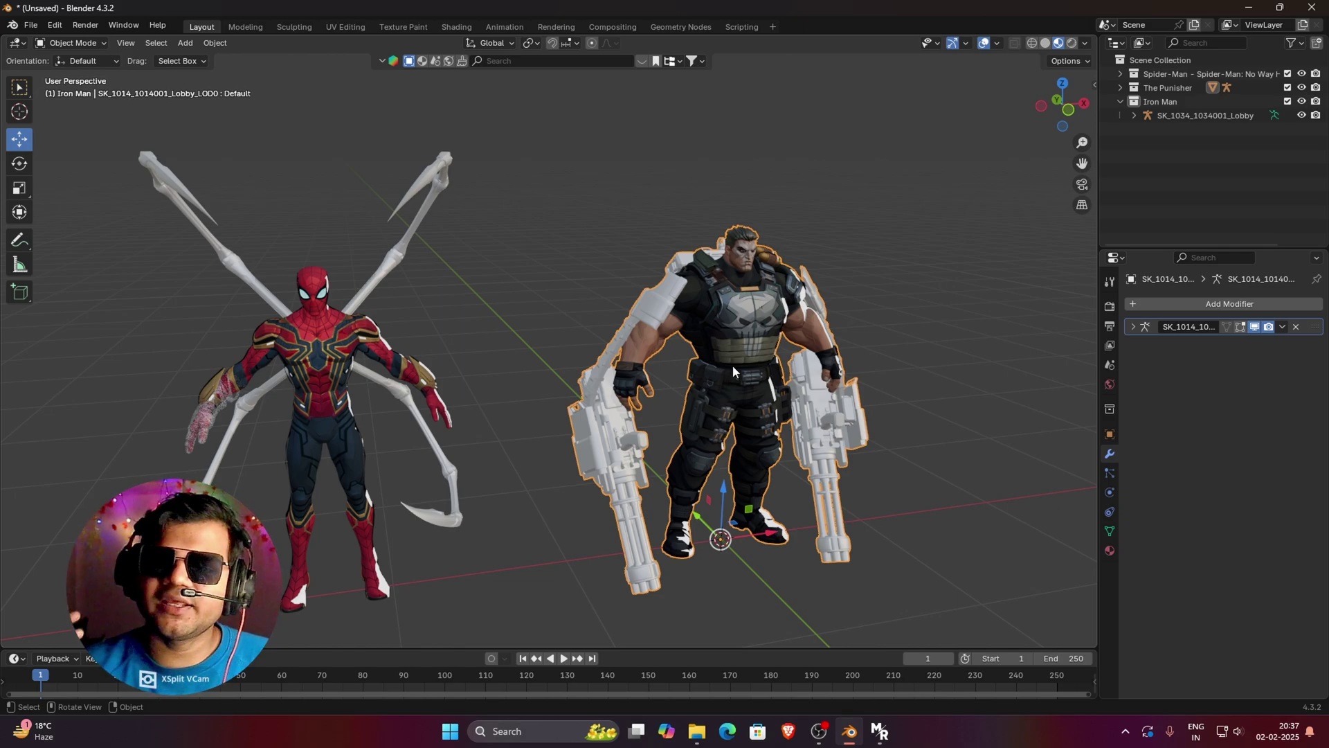
pyautogui.moveTo(806, 399); pyautogui.dragTo(587, 334, button='middle')
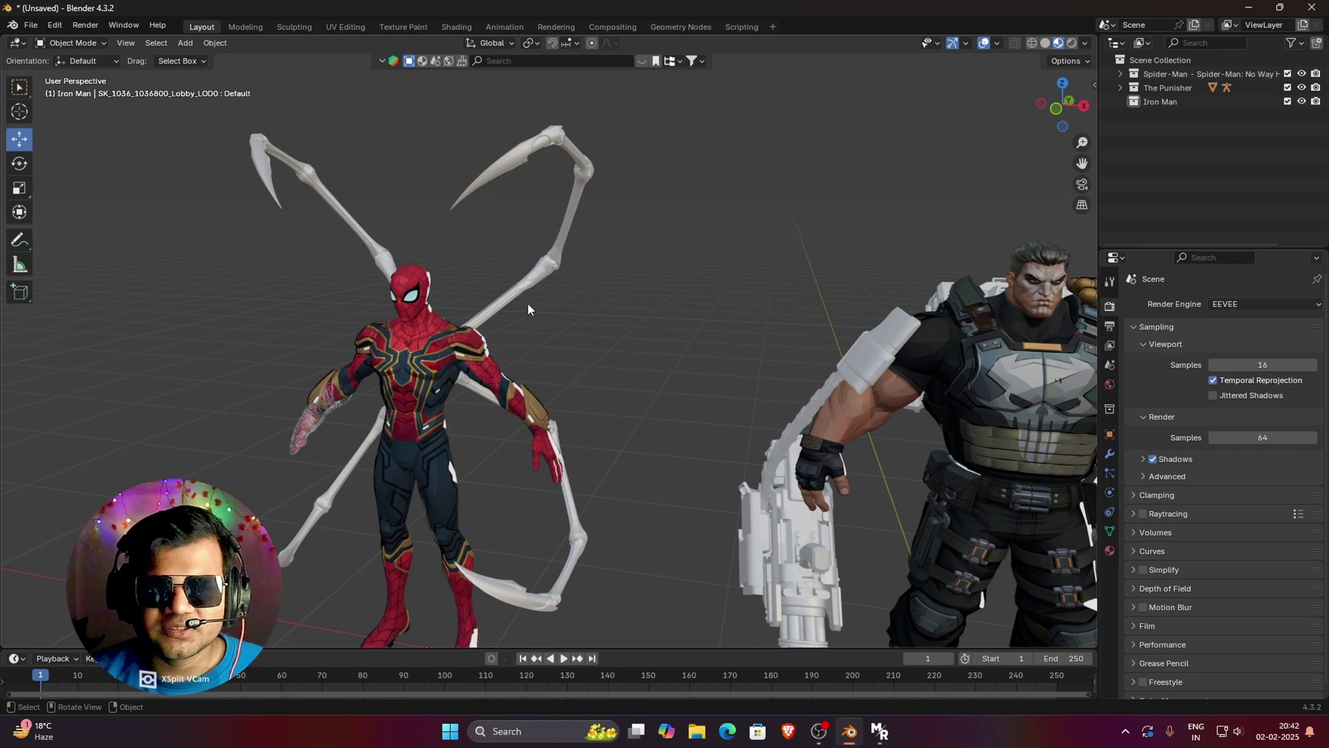
# Zoom in on Spider-Man, select him and switch to Edit Mode
pyautogui.scroll(-3, 428, 385)
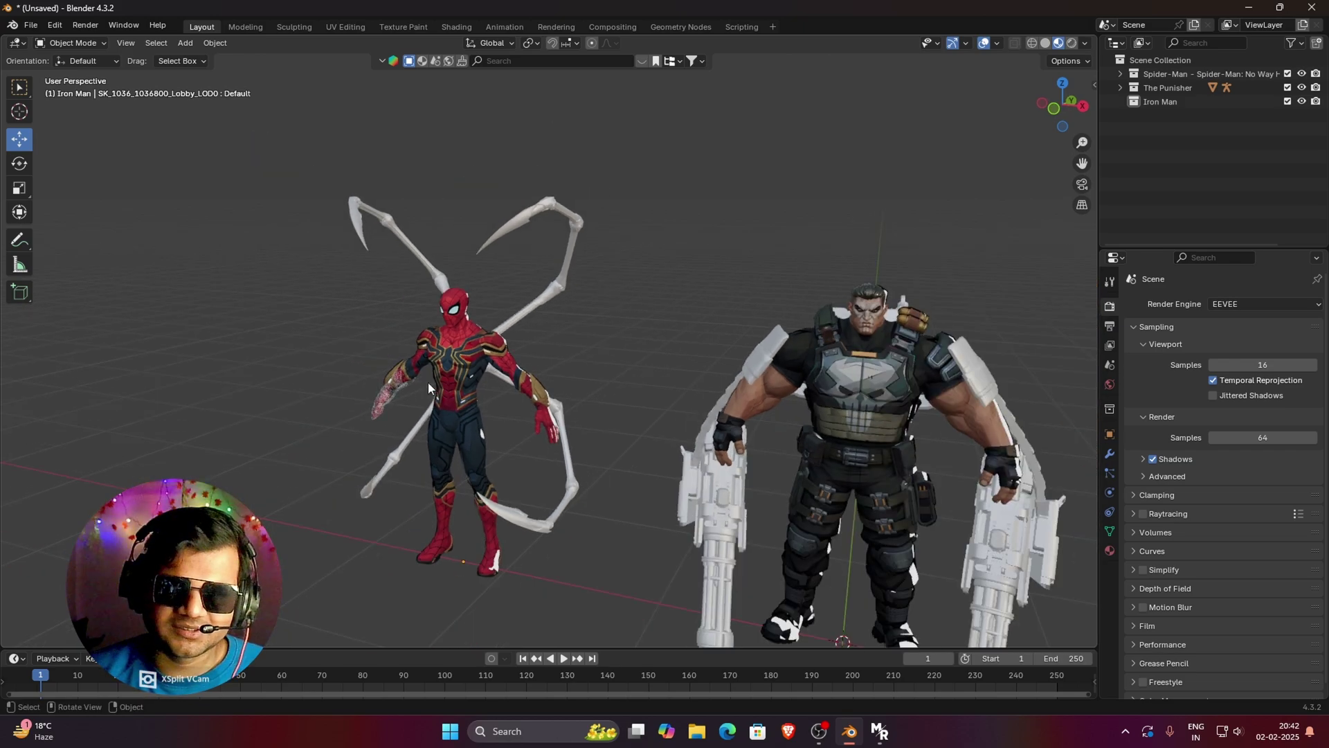
pyautogui.scroll(2, 428, 385)
pyautogui.moveTo(1082, 162); pyautogui.dragTo(1172, 162)
pyautogui.scroll(1, 527, 325)
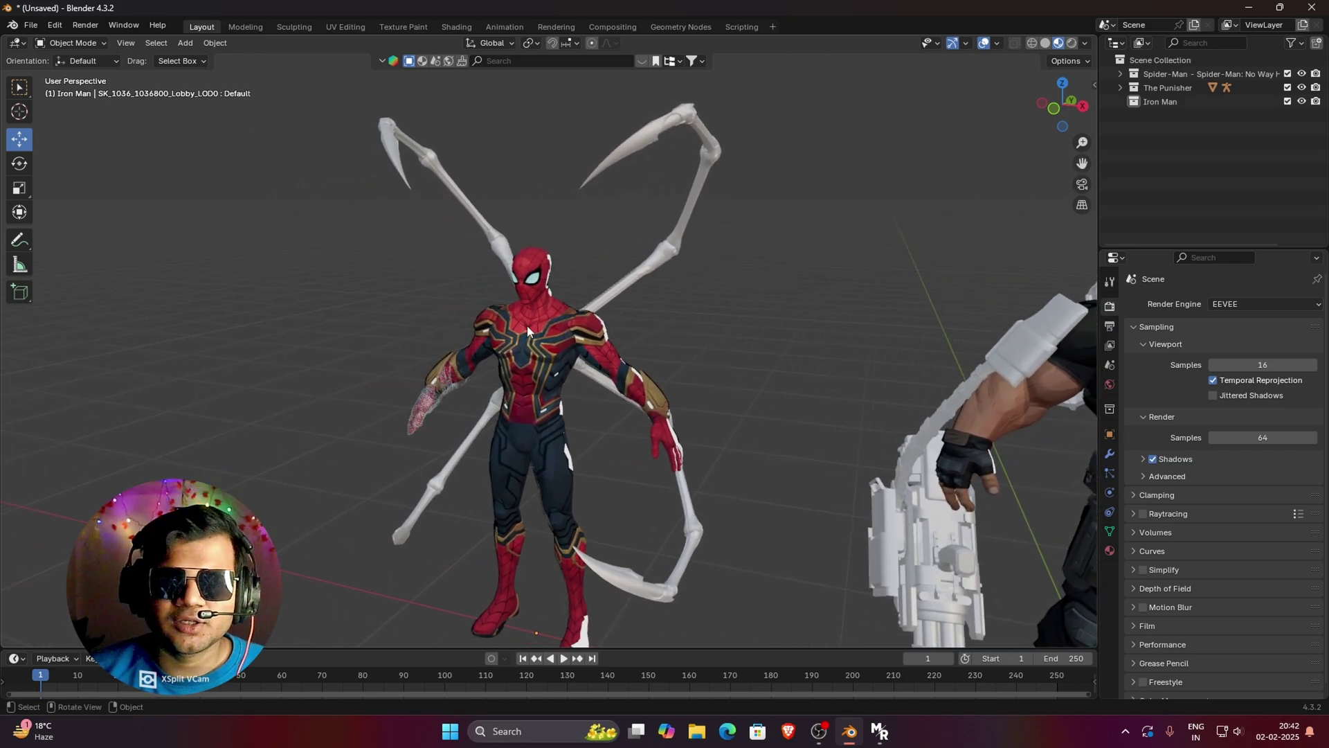
pyautogui.click(546, 358)
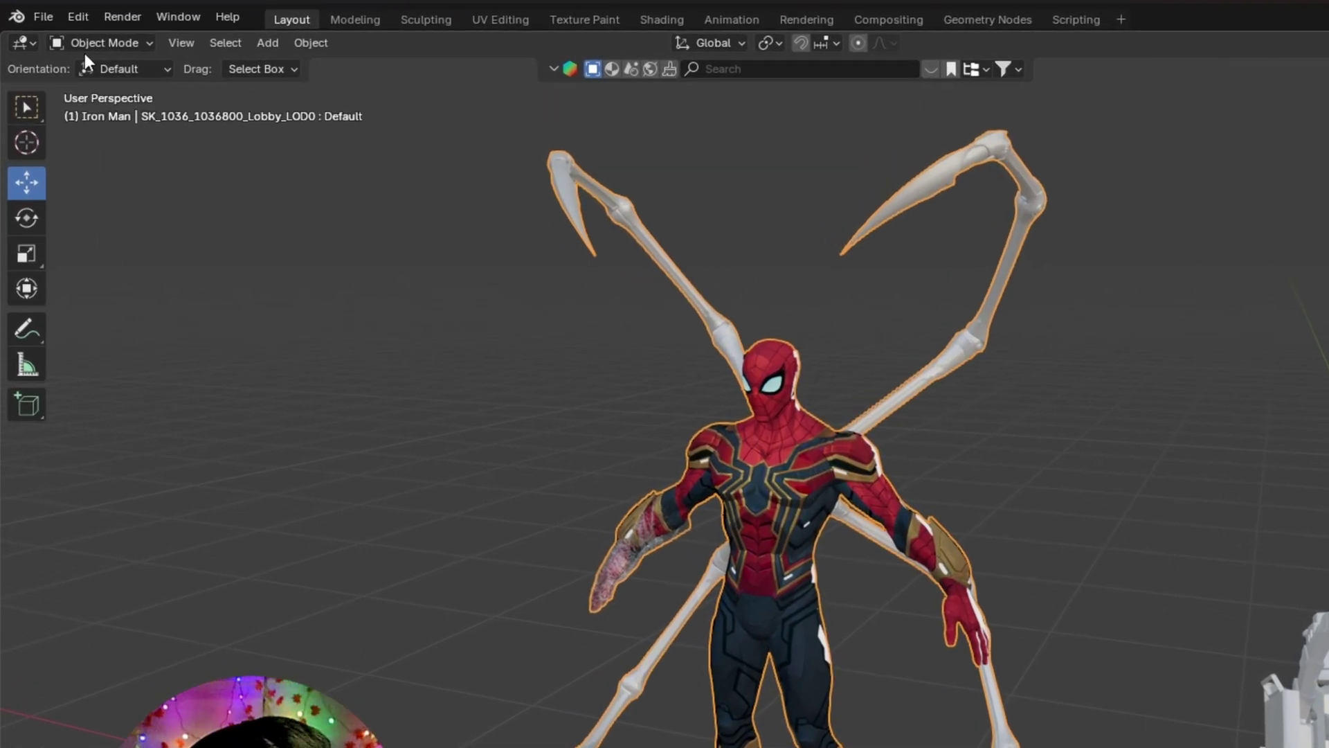
pyautogui.click(72, 43)
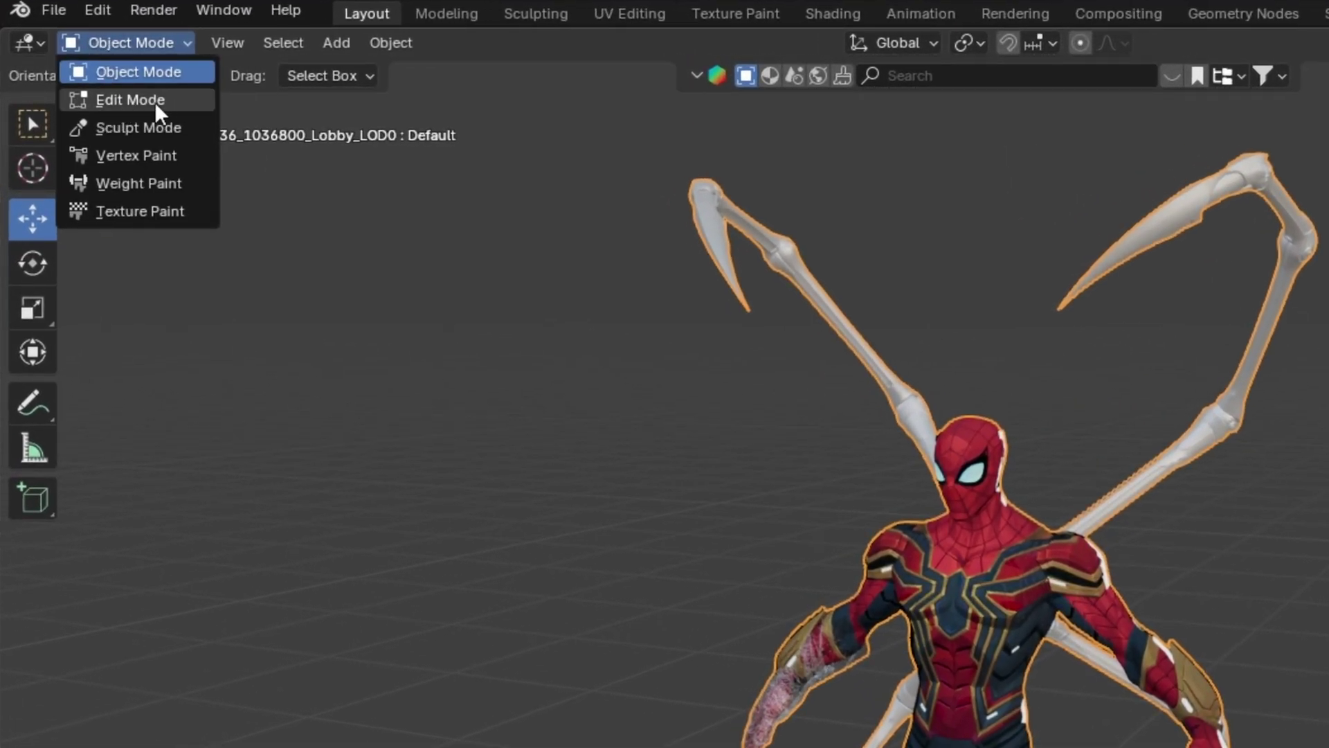
pyautogui.click(90, 44)
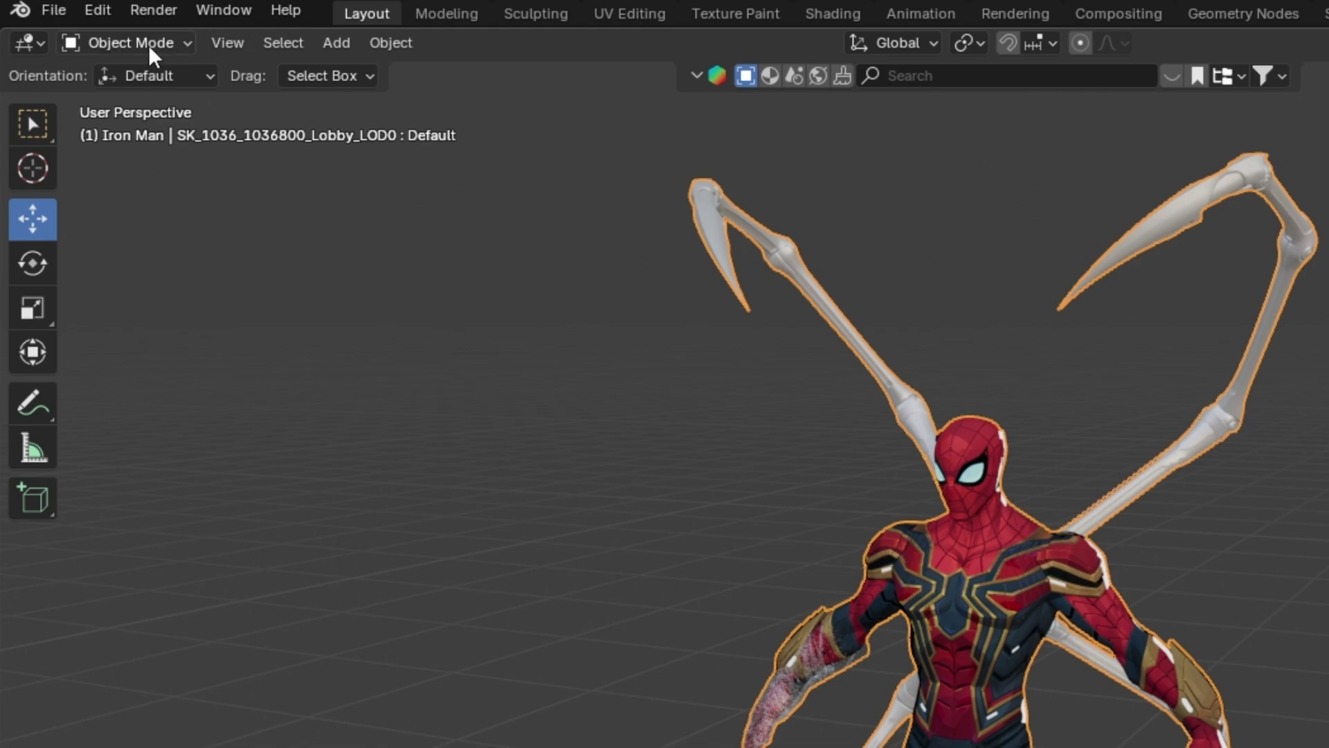
pyautogui.click(123, 45)
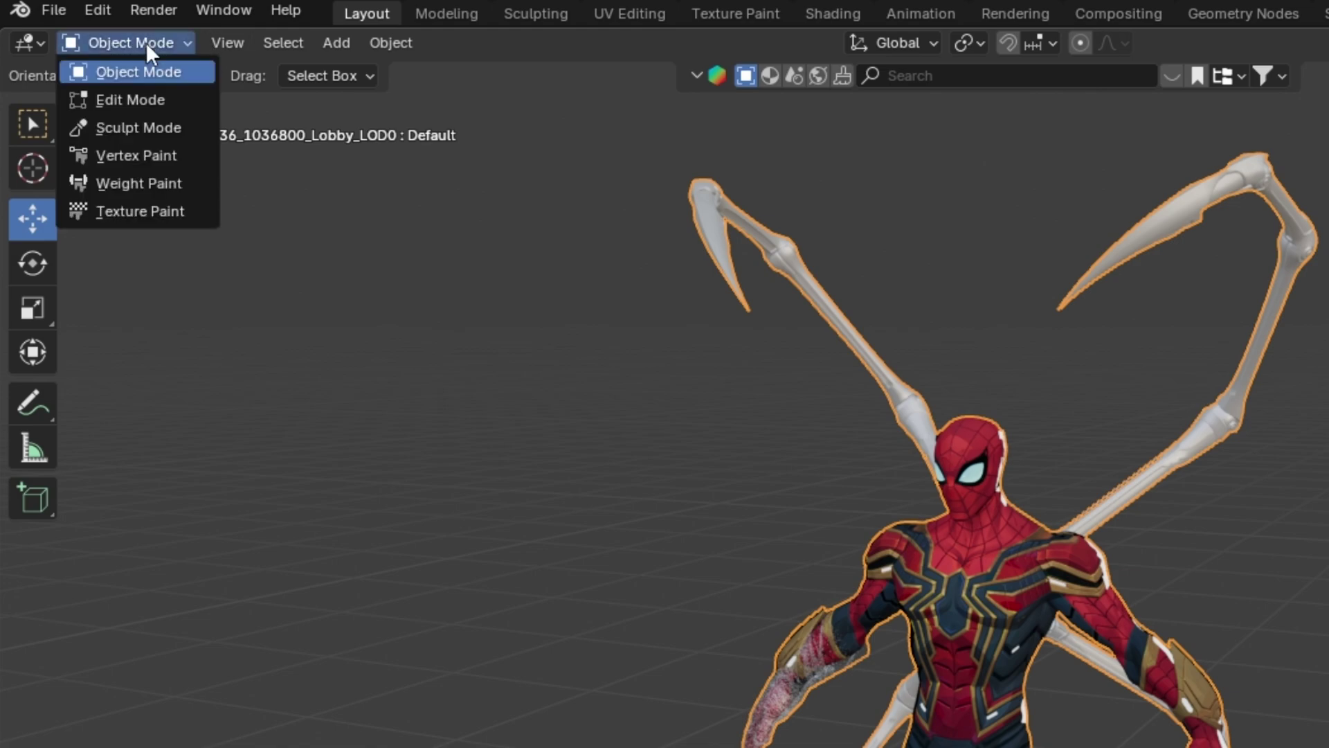
pyautogui.click(137, 100)
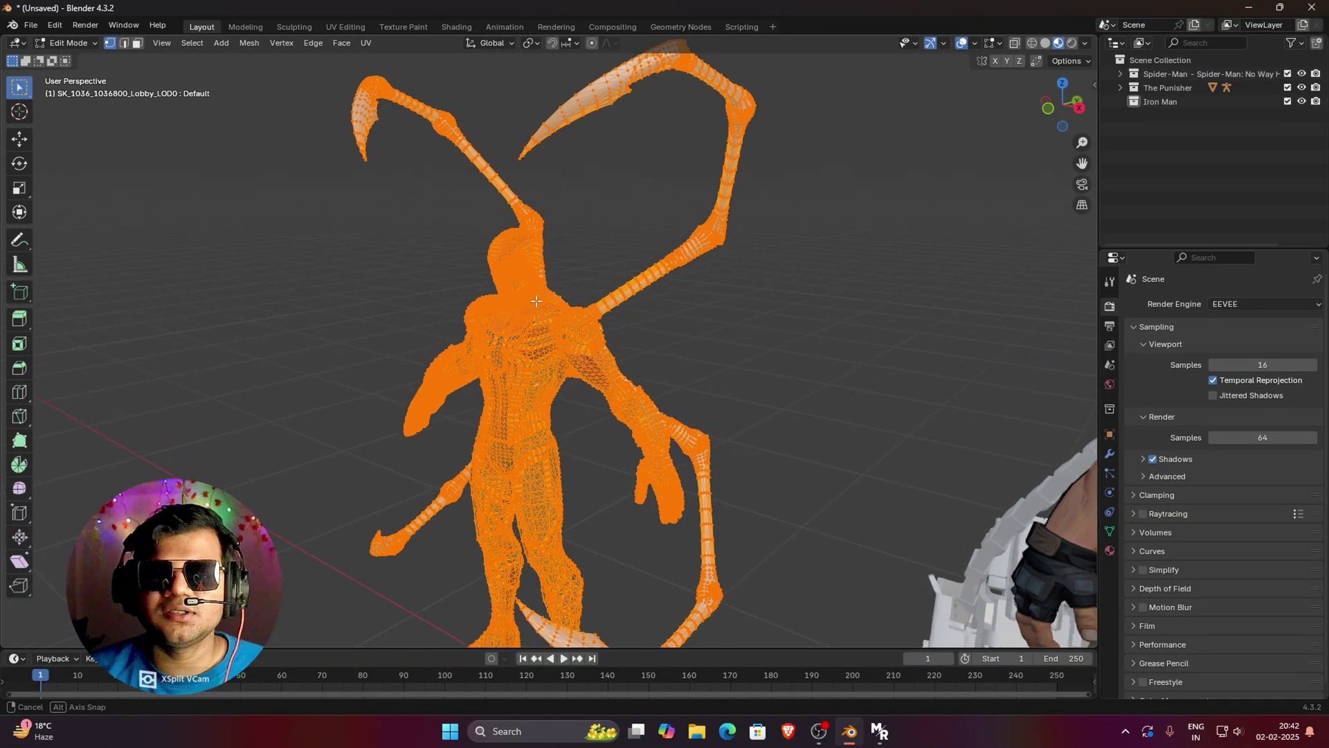
pyautogui.moveTo(537, 302); pyautogui.dragTo(576, 316, button='middle')
# Clear the selection, then select all of Spider-Man's mesh geometry
pyautogui.scroll(-2, 576, 316)
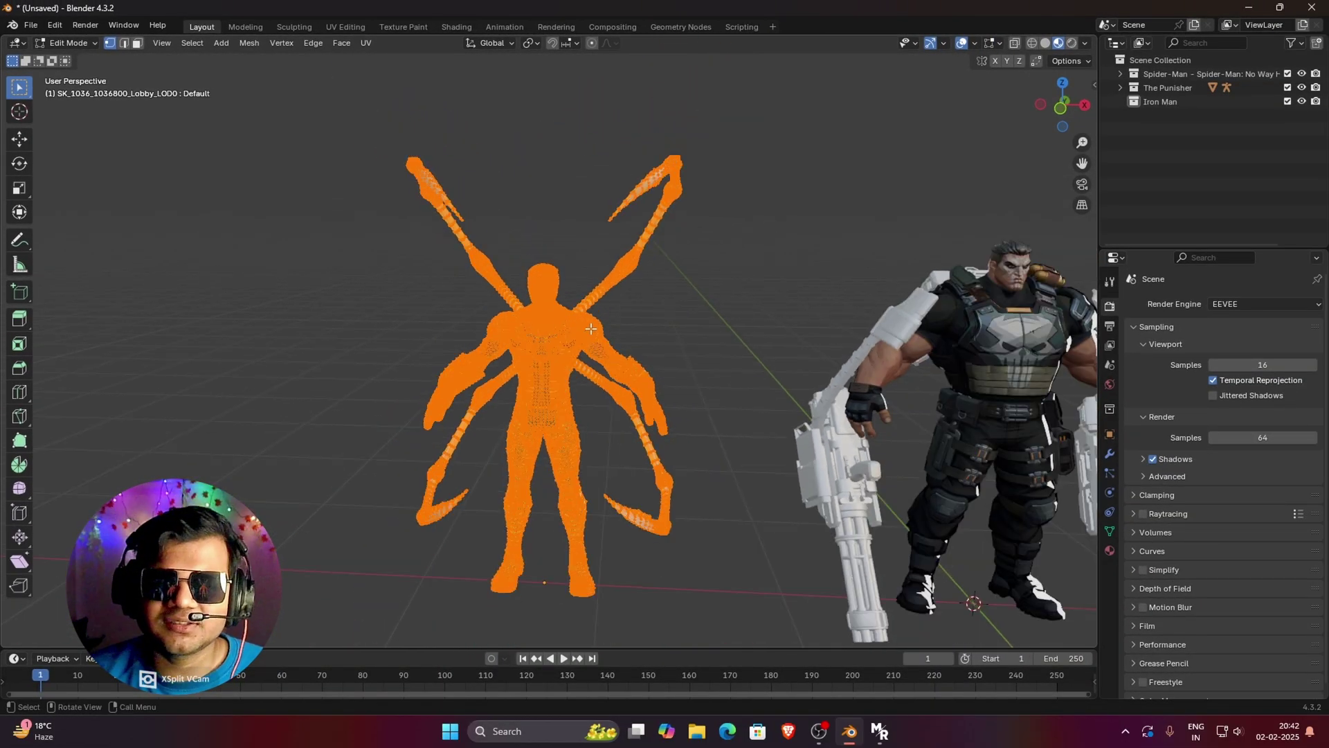
pyautogui.hotkey('alt', 'a')
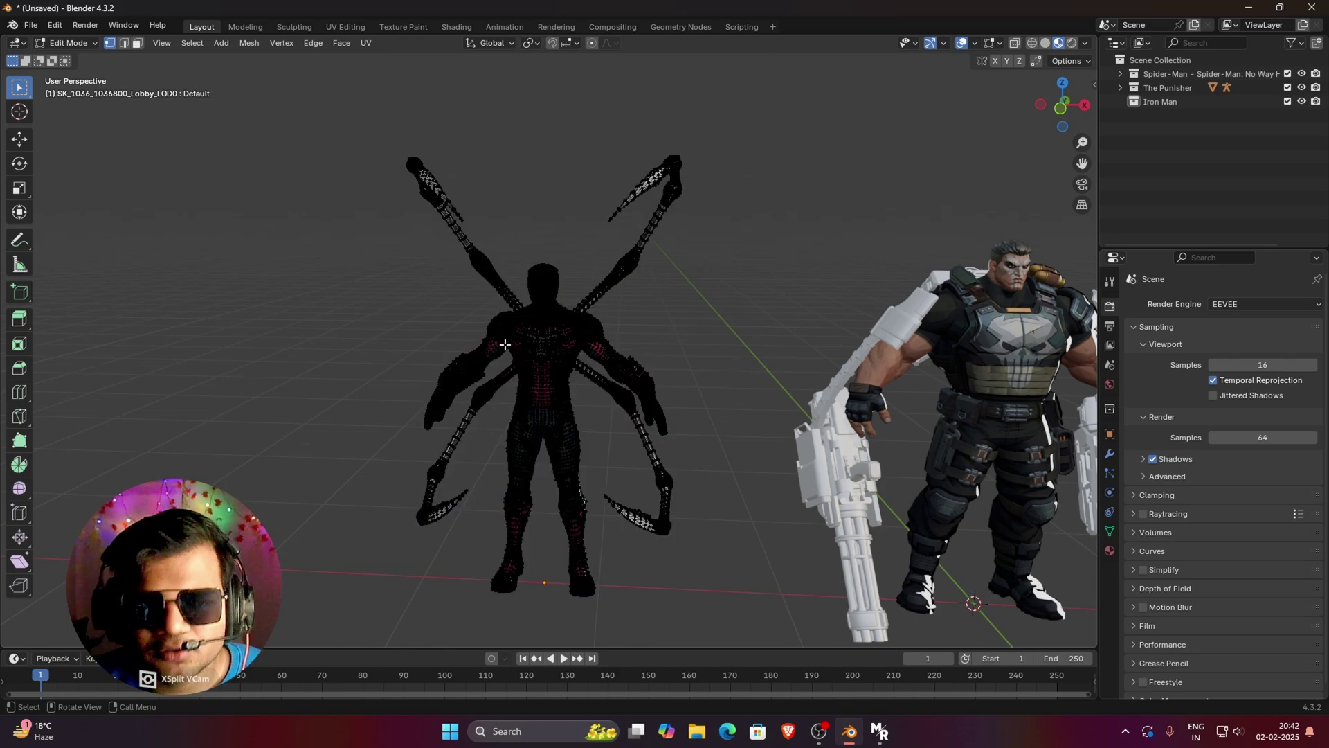
pyautogui.scroll(3, 502, 347)
pyautogui.moveTo(502, 346)
pyautogui.mouseDown(button='middle')
pyautogui.moveTo(543, 340)
pyautogui.moveTo(519, 347)
pyautogui.mouseUp(button='middle')
pyautogui.scroll(-2, 519, 346)
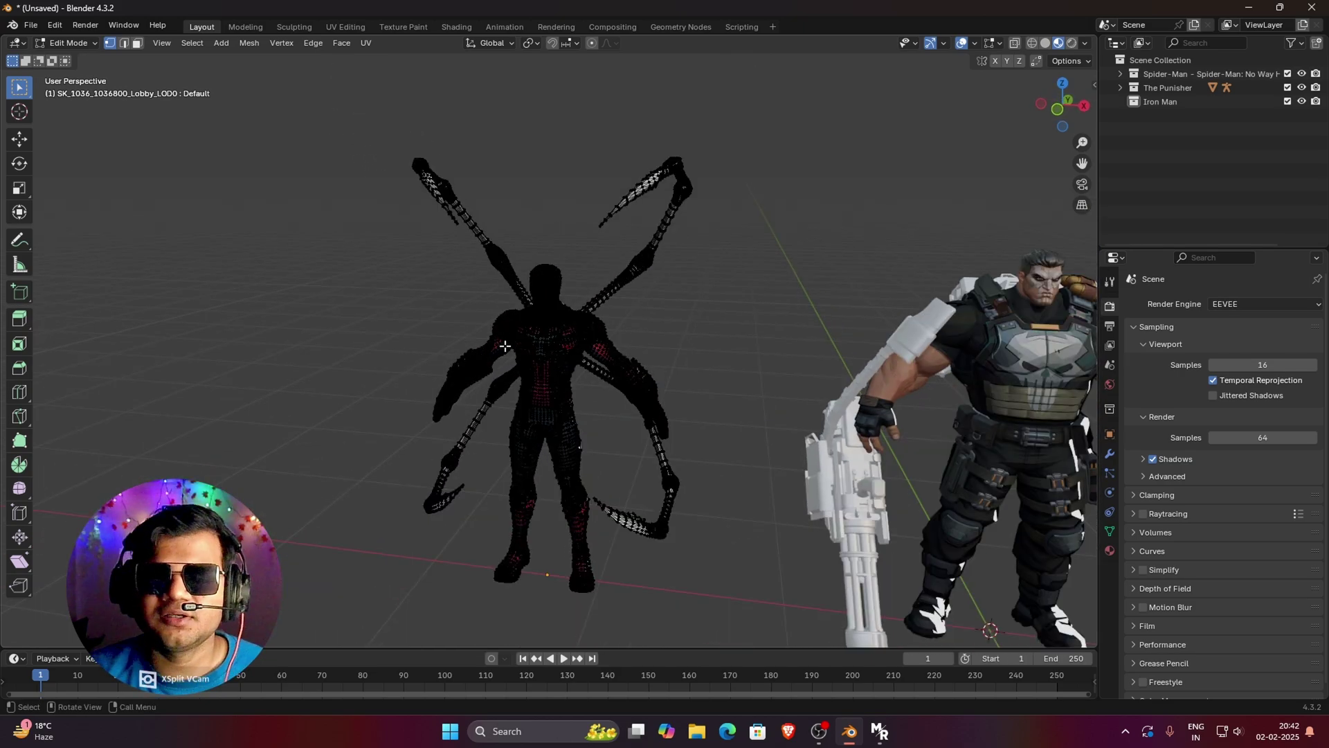
pyautogui.scroll(2, 507, 353)
pyautogui.scroll(5, 554, 362)
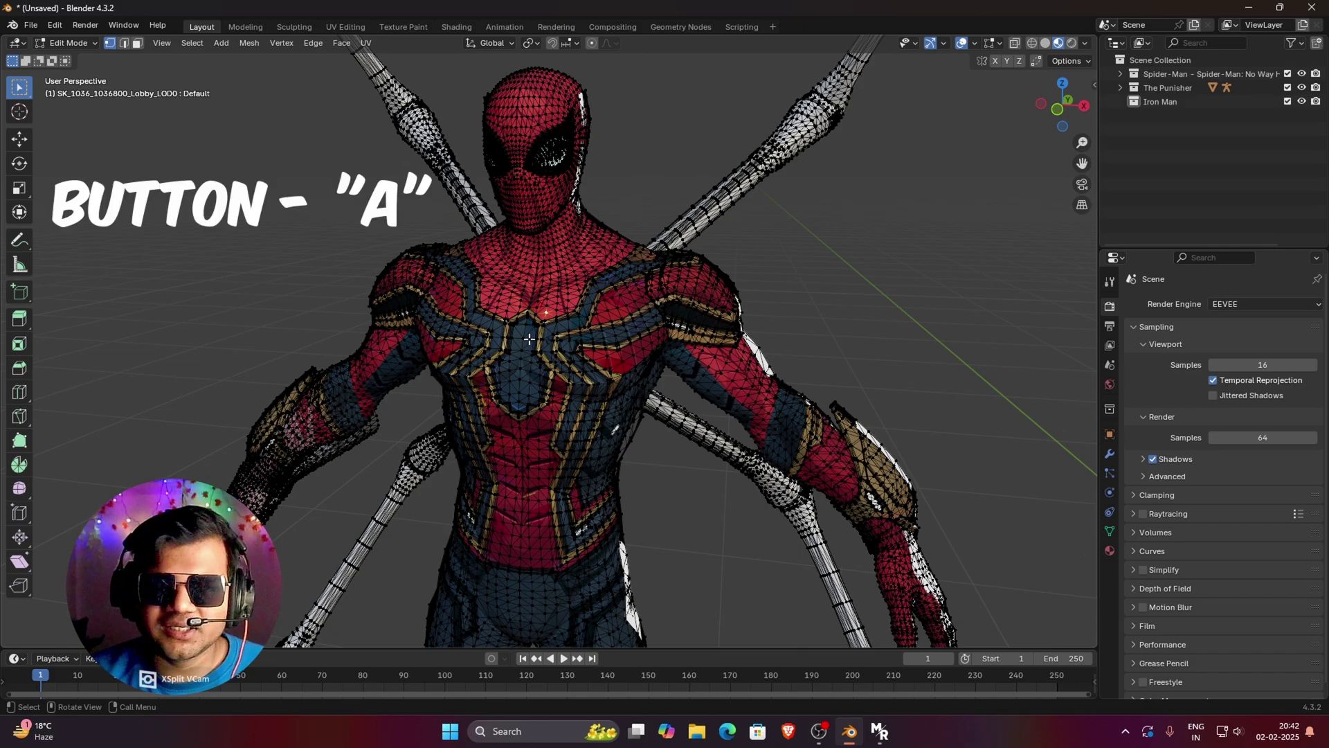
pyautogui.press('a')
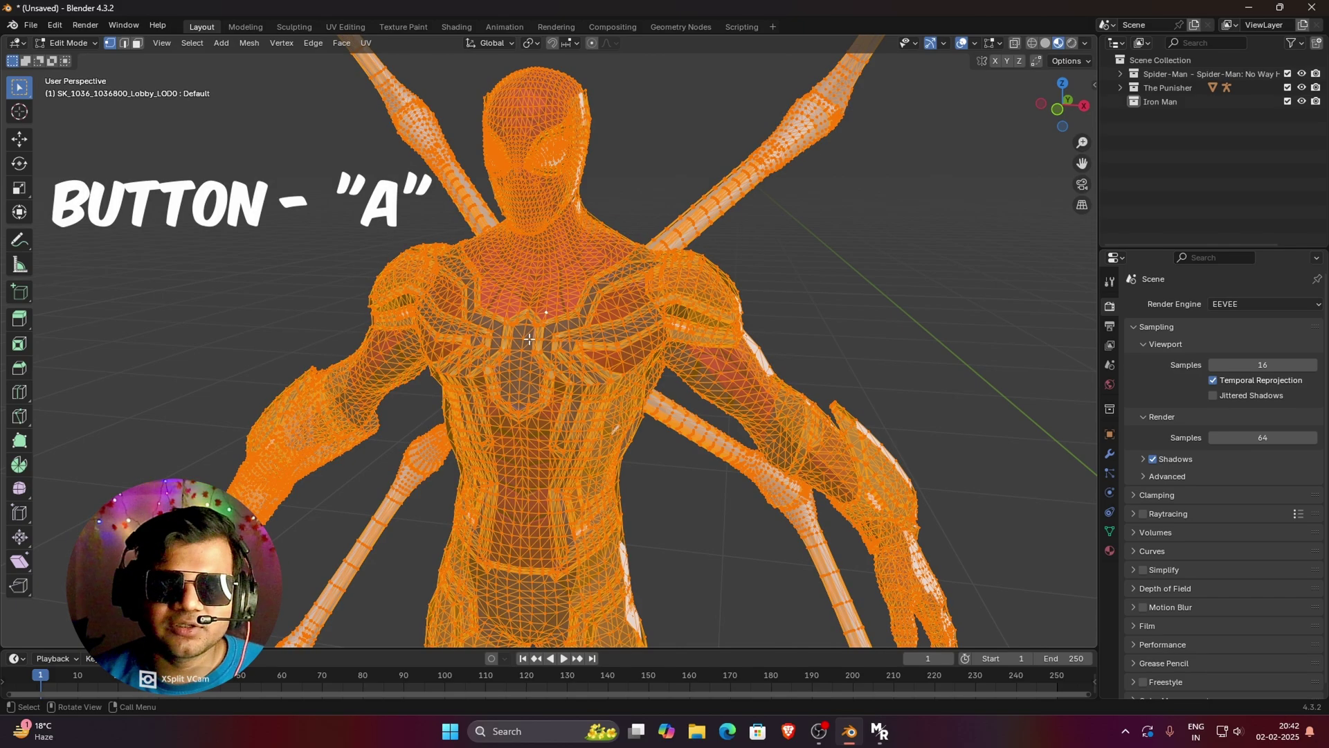
pyautogui.scroll(-8, 530, 339)
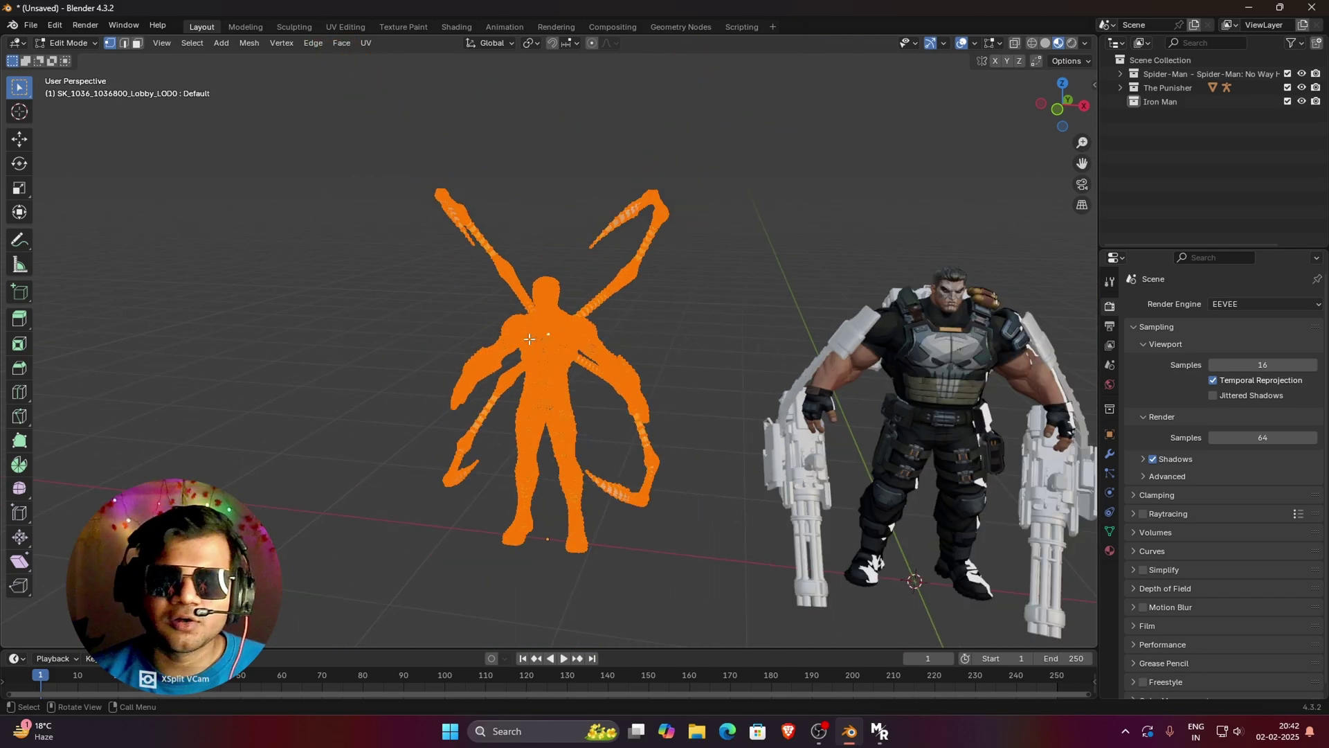
pyautogui.scroll(5, 530, 339)
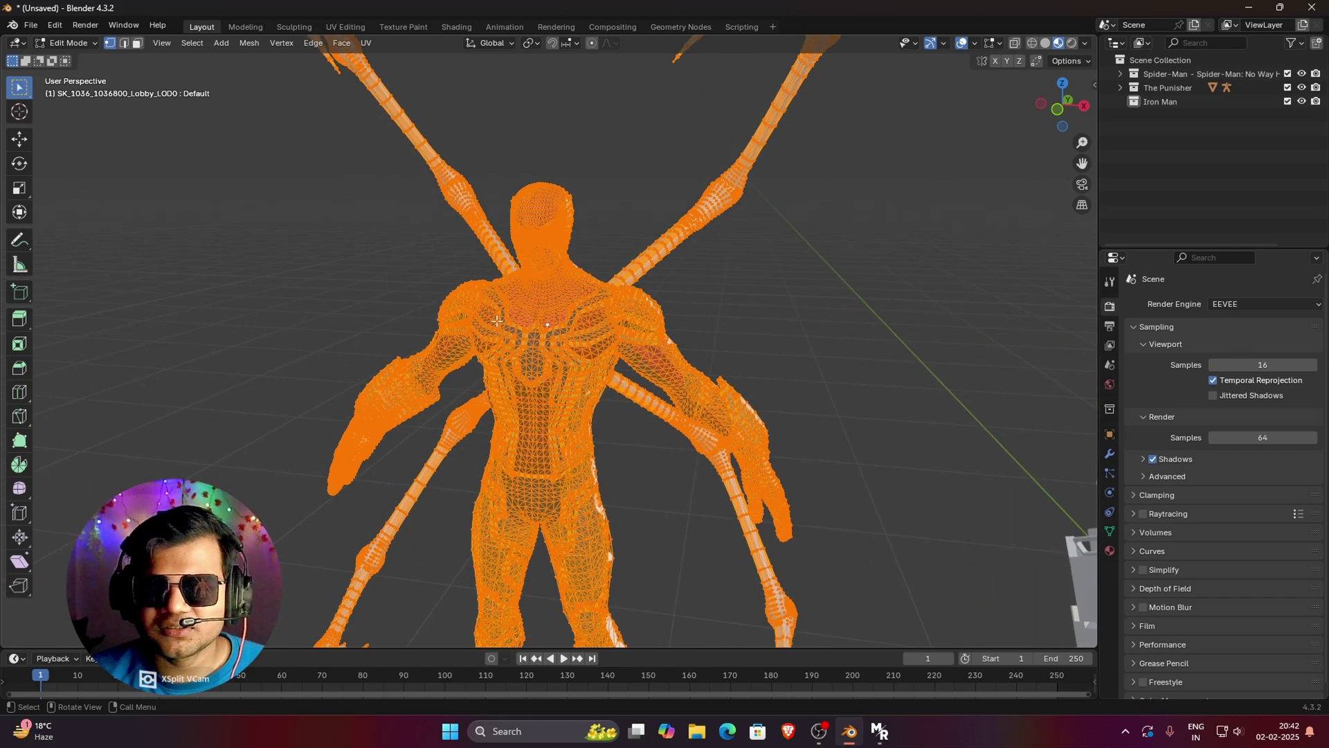
# Separate Spider-Man's mesh into parts by material
pyautogui.hotkey('ctrl', 'v')
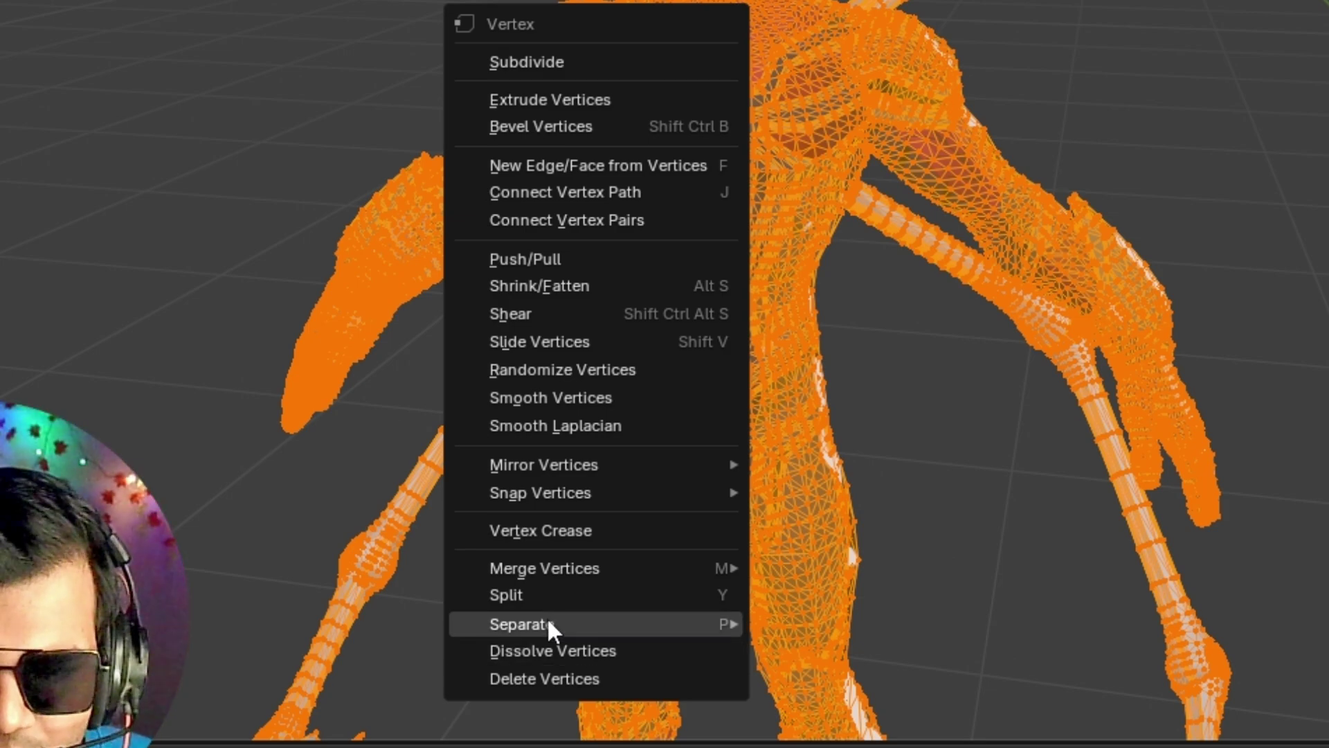
pyautogui.moveTo(552, 625)
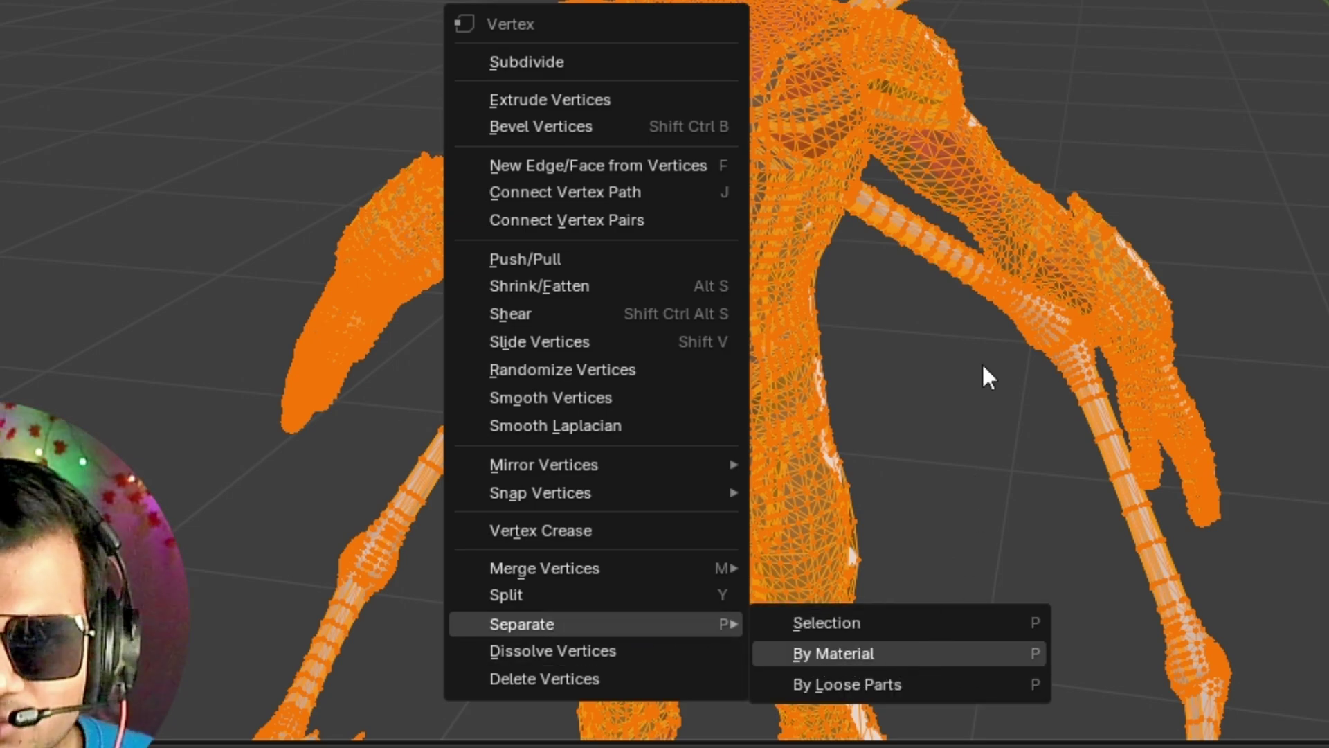
pyautogui.click(833, 653)
pyautogui.scroll(2, 507, 324)
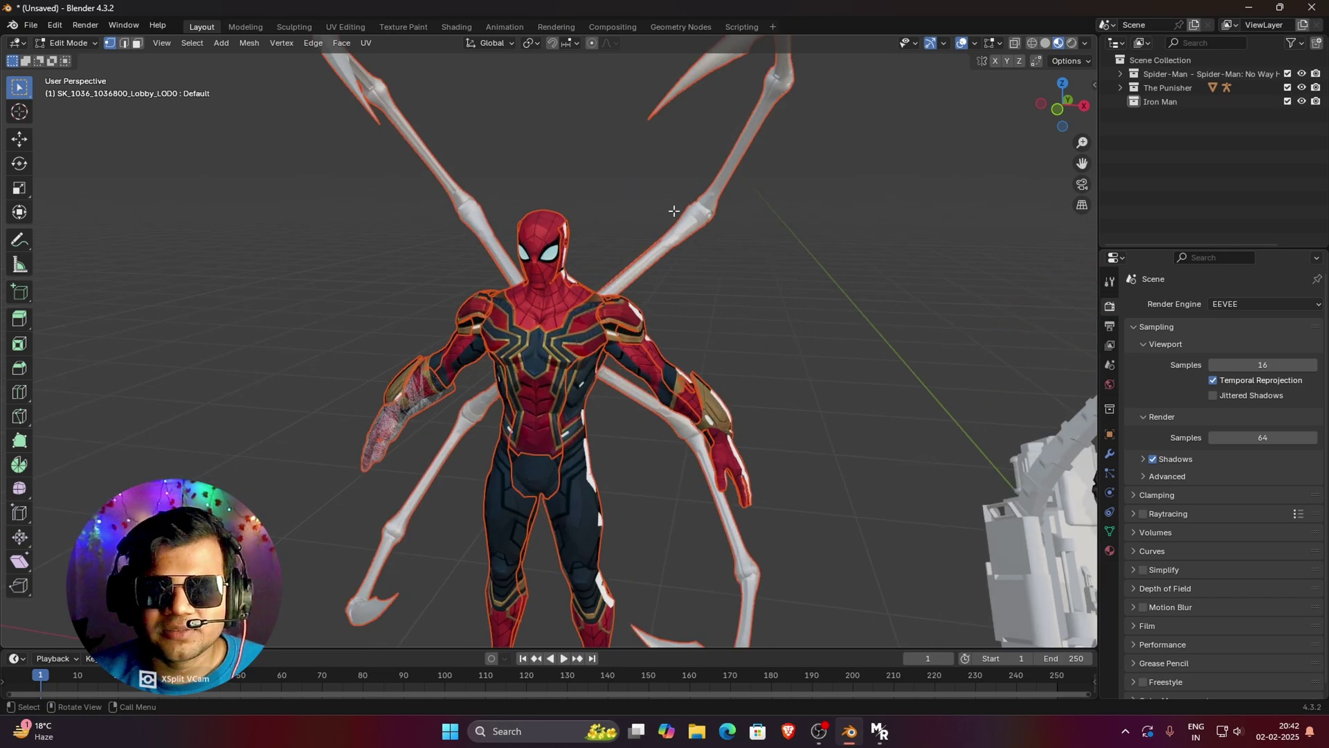
pyautogui.moveTo(563, 306); pyautogui.dragTo(498, 280, button='middle')
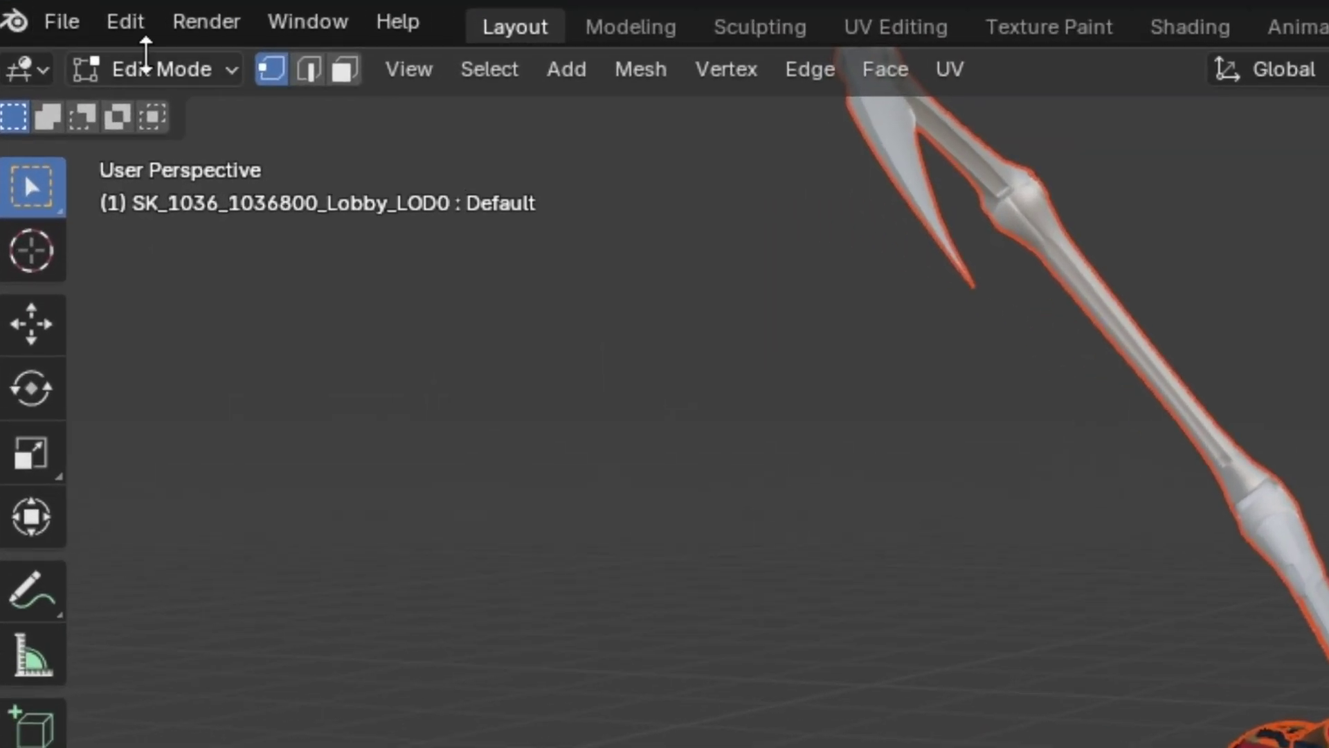
# Return to Object Mode and delete the spider-legs mesh
pyautogui.click(170, 70)
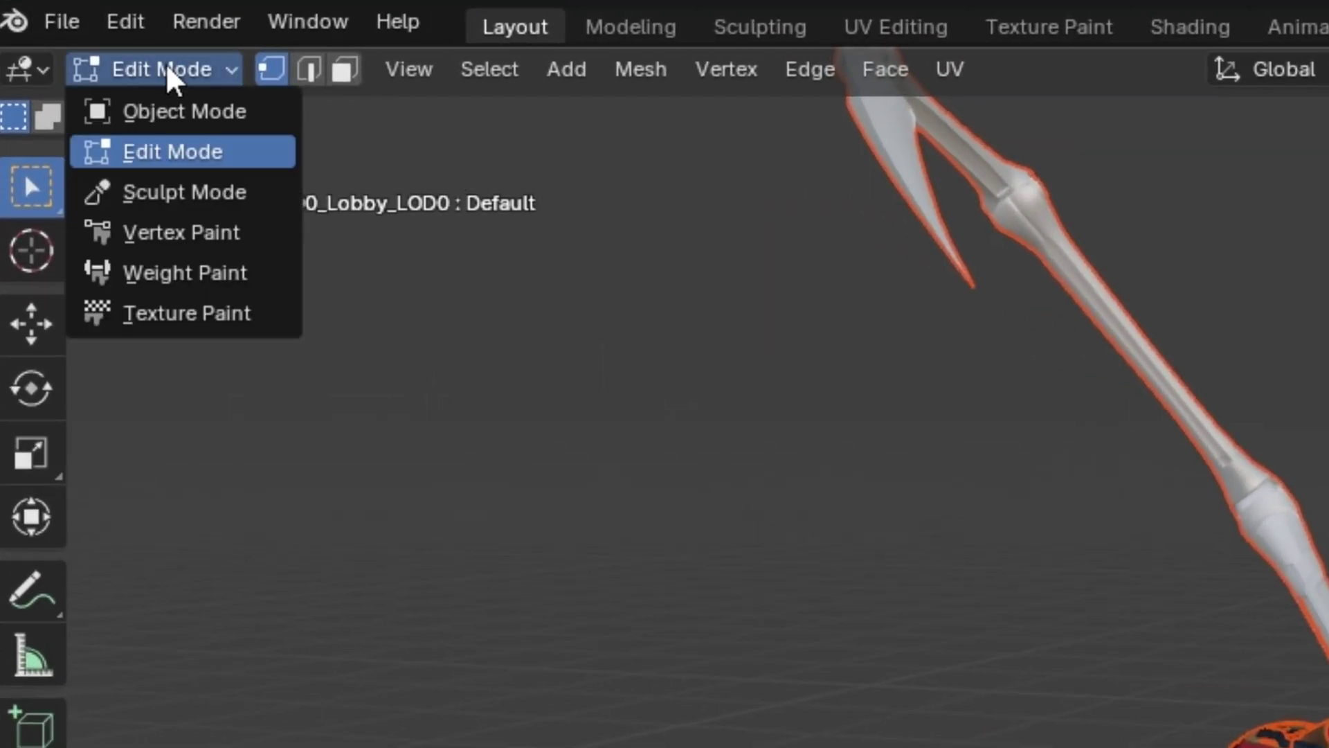
pyautogui.click(179, 113)
pyautogui.moveTo(720, 297); pyautogui.dragTo(743, 281, button='middle')
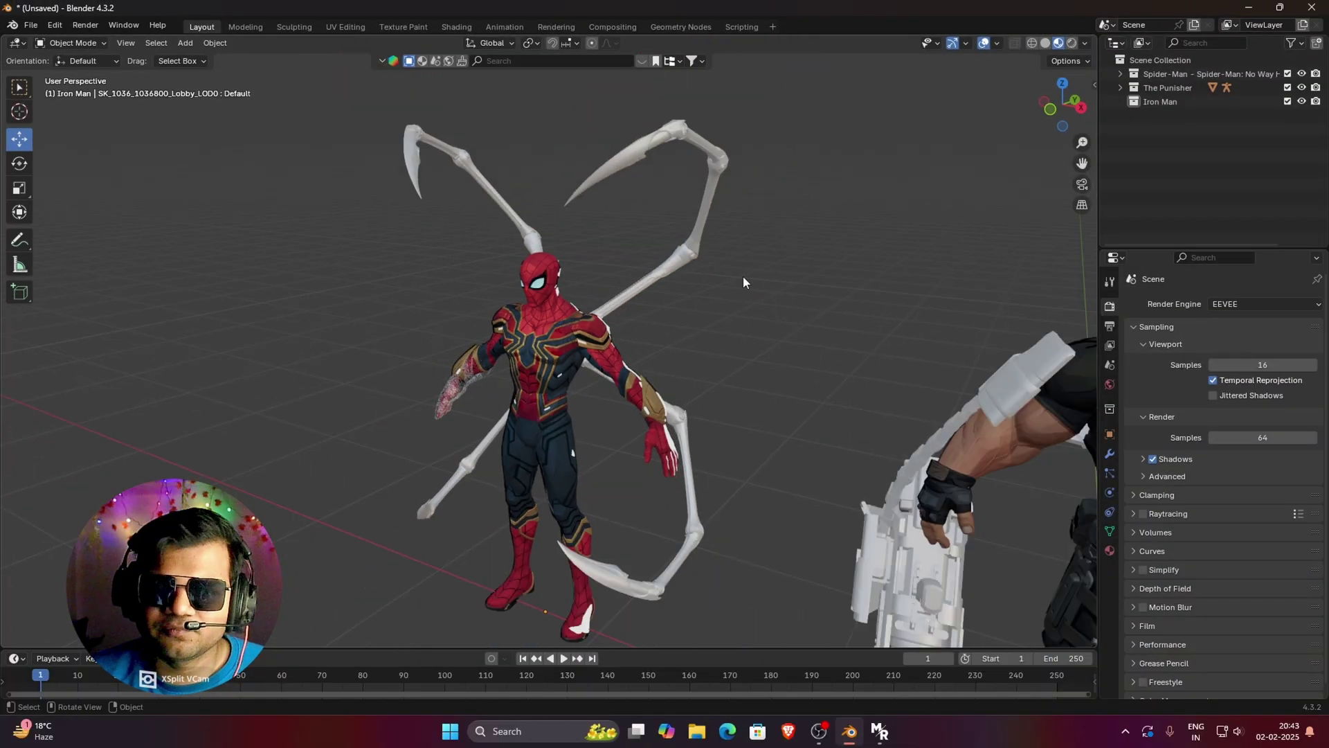
pyautogui.scroll(1, 637, 149)
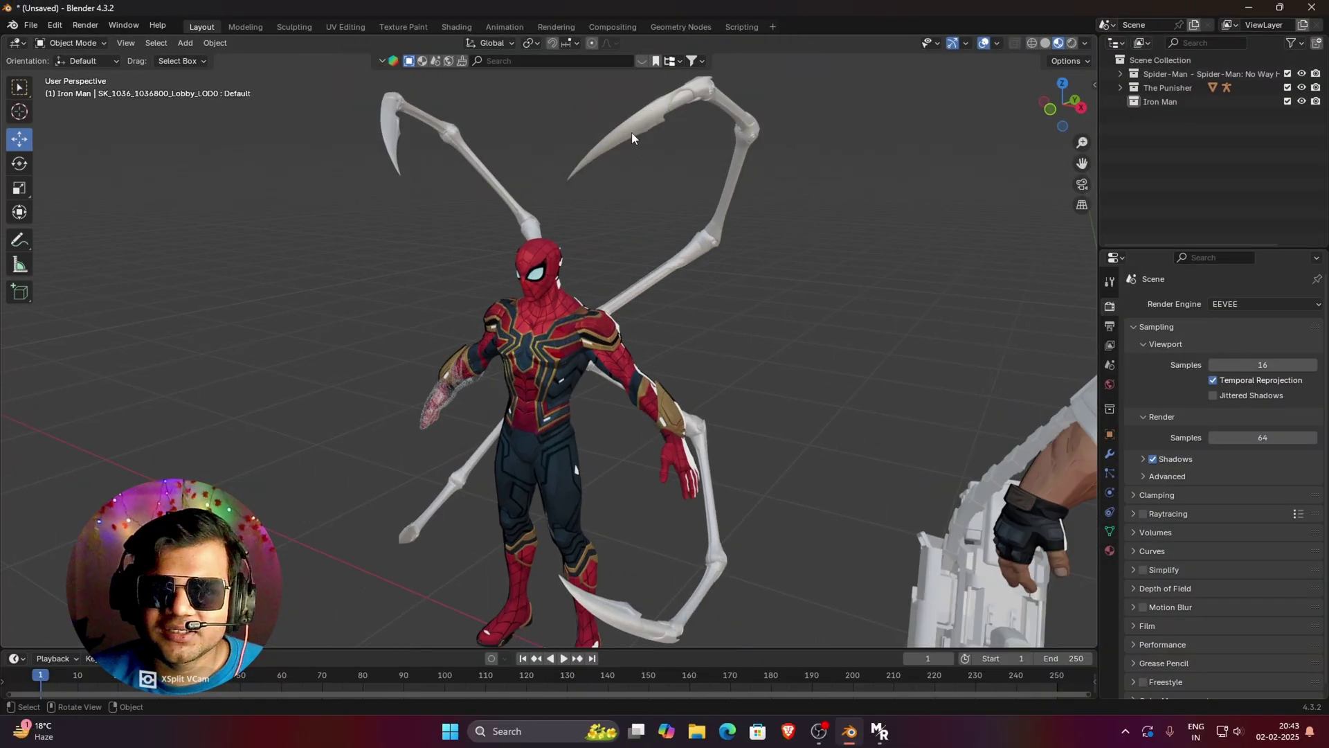
pyautogui.click(641, 116)
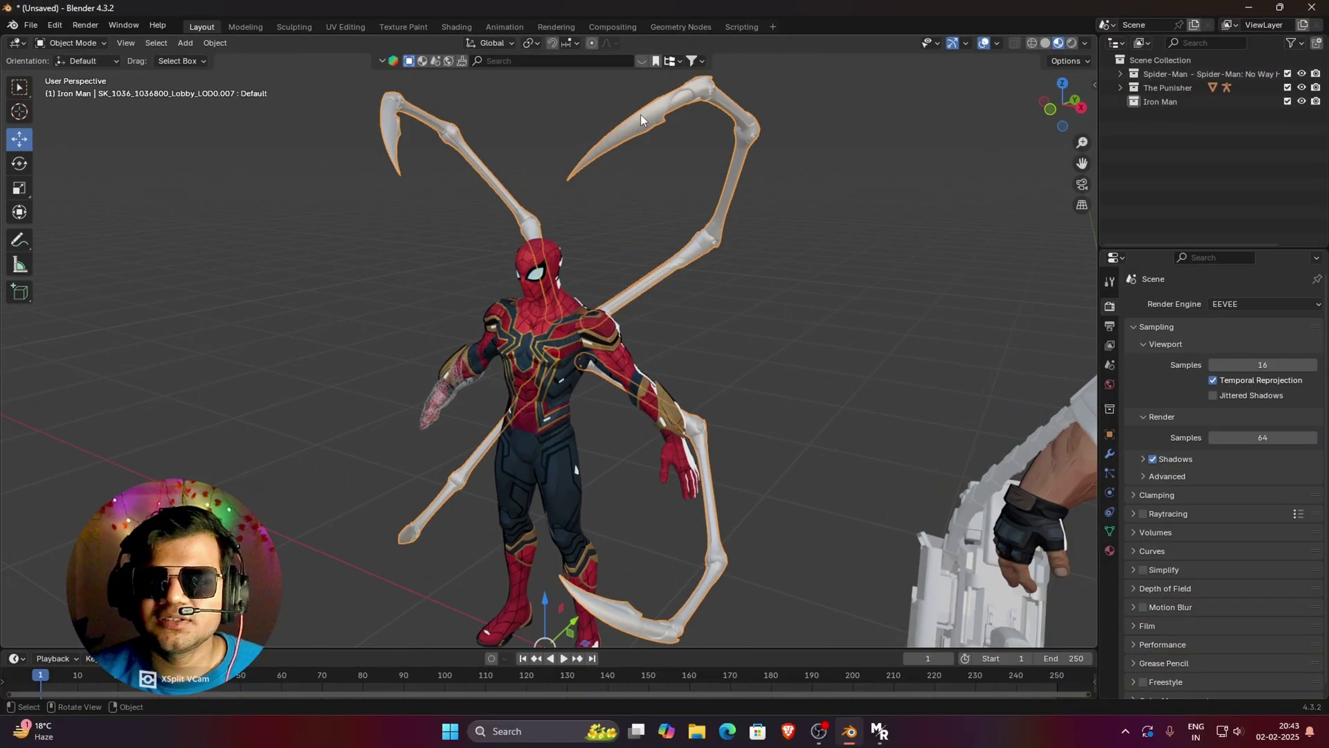
pyautogui.press('Delete')
# Delete the translucent nanotech arm mesh from Spider-Man
pyautogui.moveTo(641, 115); pyautogui.dragTo(761, 326, button='middle')
pyautogui.moveTo(1082, 163); pyautogui.dragTo(1274, 166)
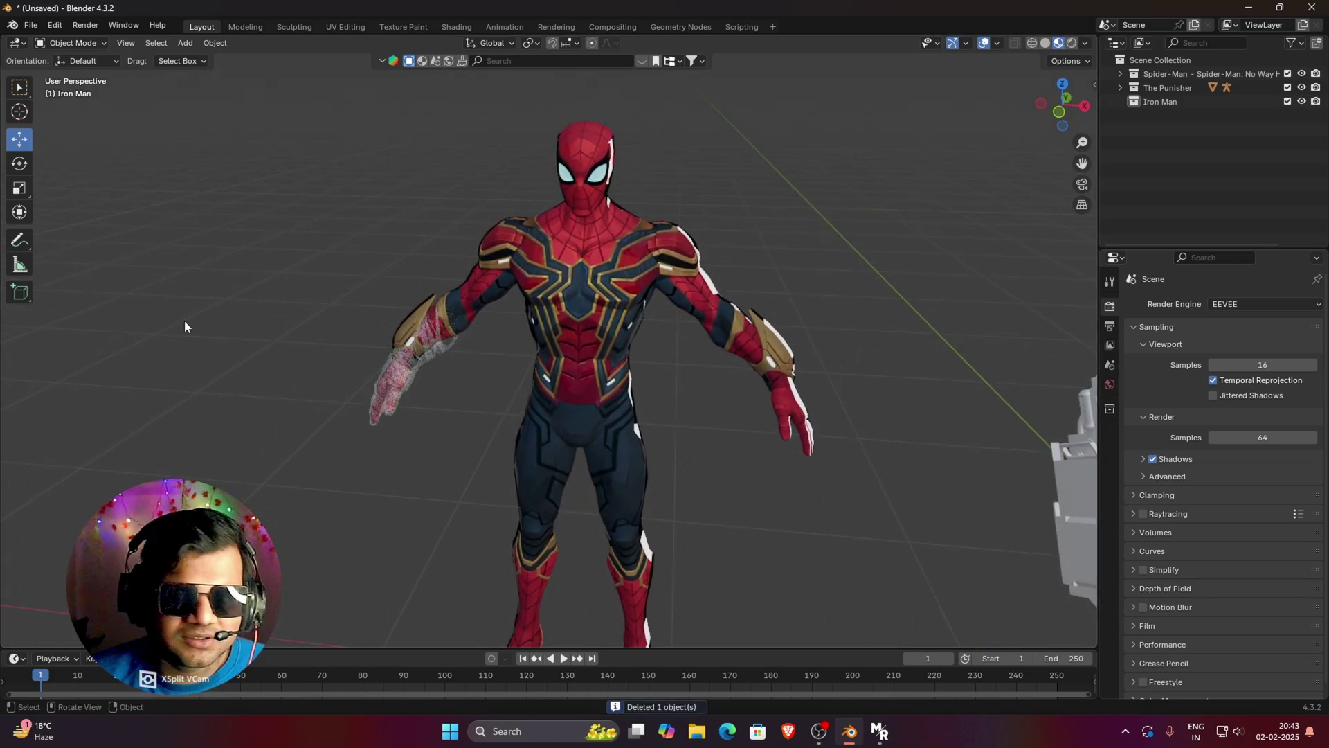
pyautogui.keyDown('ctrl'); pyautogui.moveTo(406, 365); pyautogui.dragTo(273, 393, button='middle'); pyautogui.keyUp('ctrl')
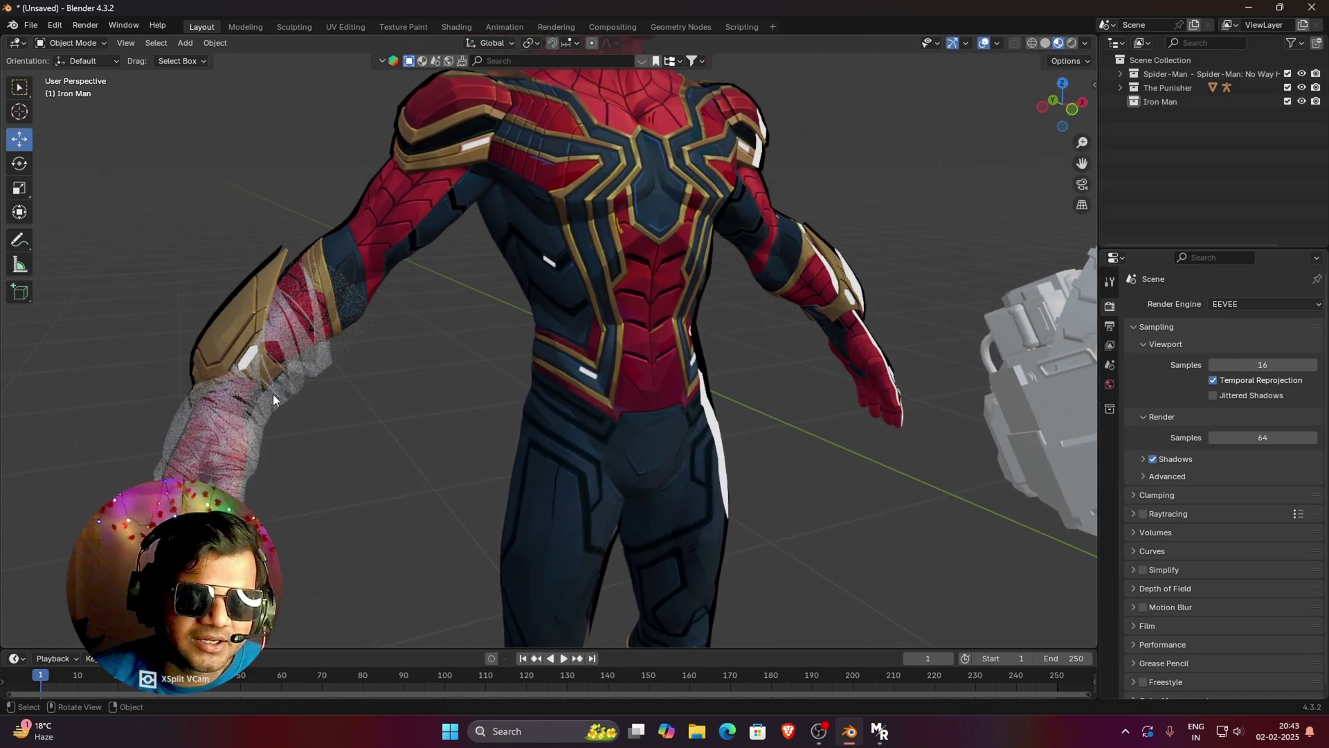
pyautogui.click(310, 372)
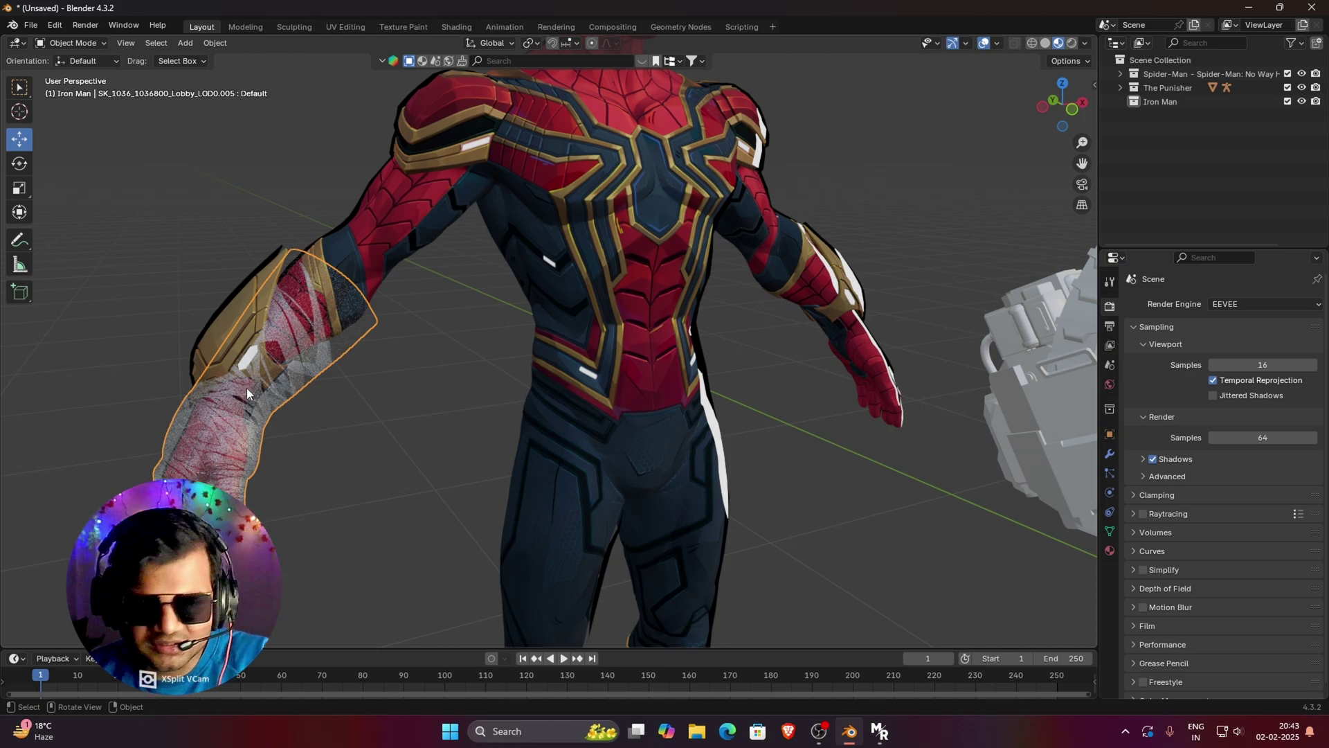
pyautogui.press('Delete')
# Delete another separated extra part of Spider-Man's mesh
pyautogui.moveTo(246, 388); pyautogui.dragTo(329, 422, button='middle')
pyautogui.moveTo(333, 355); pyautogui.dragTo(623, 433, button='middle')
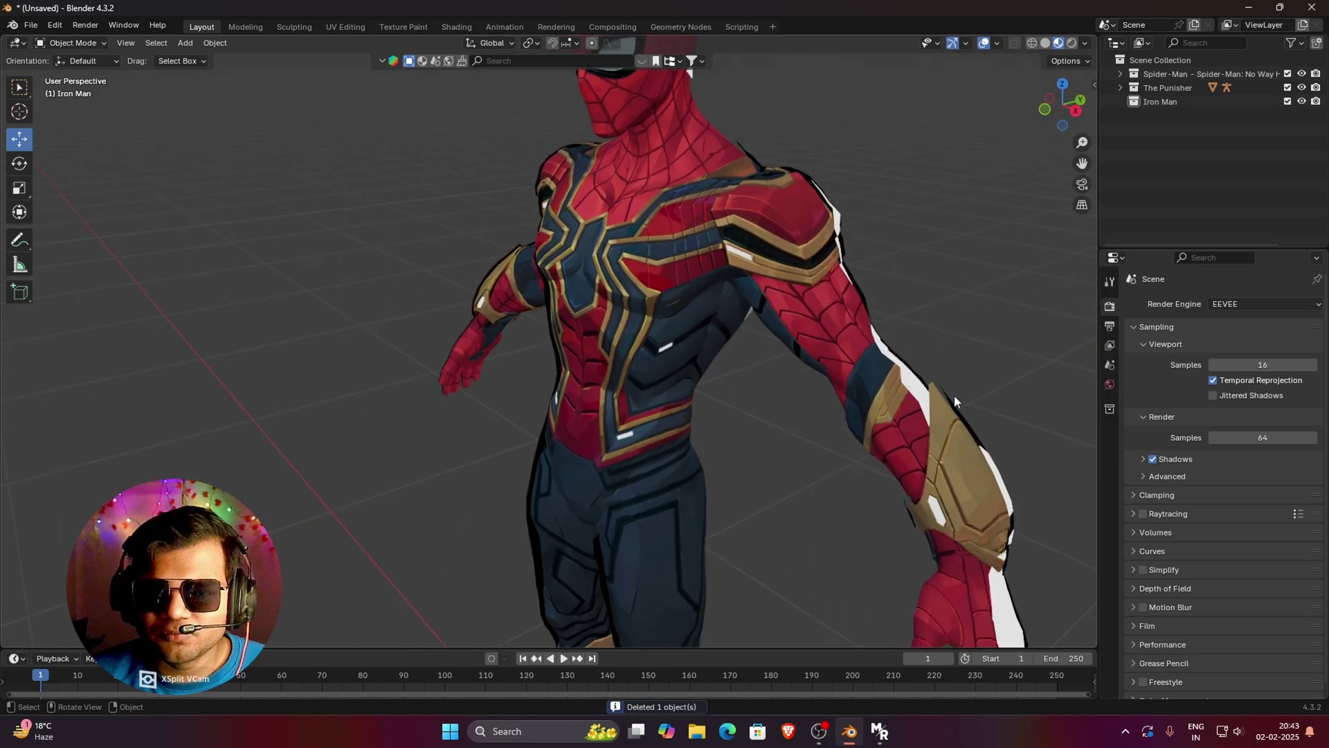
pyautogui.click(920, 385)
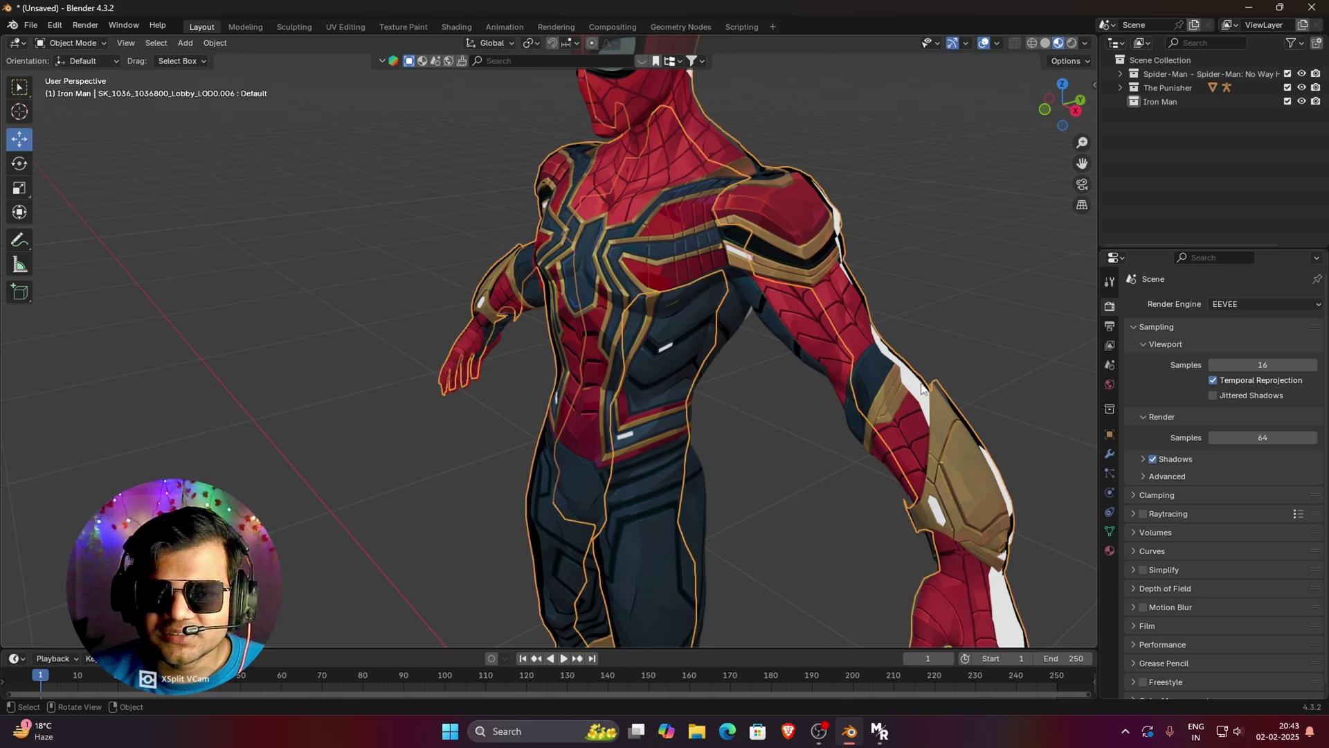
pyautogui.scroll(2, 921, 386)
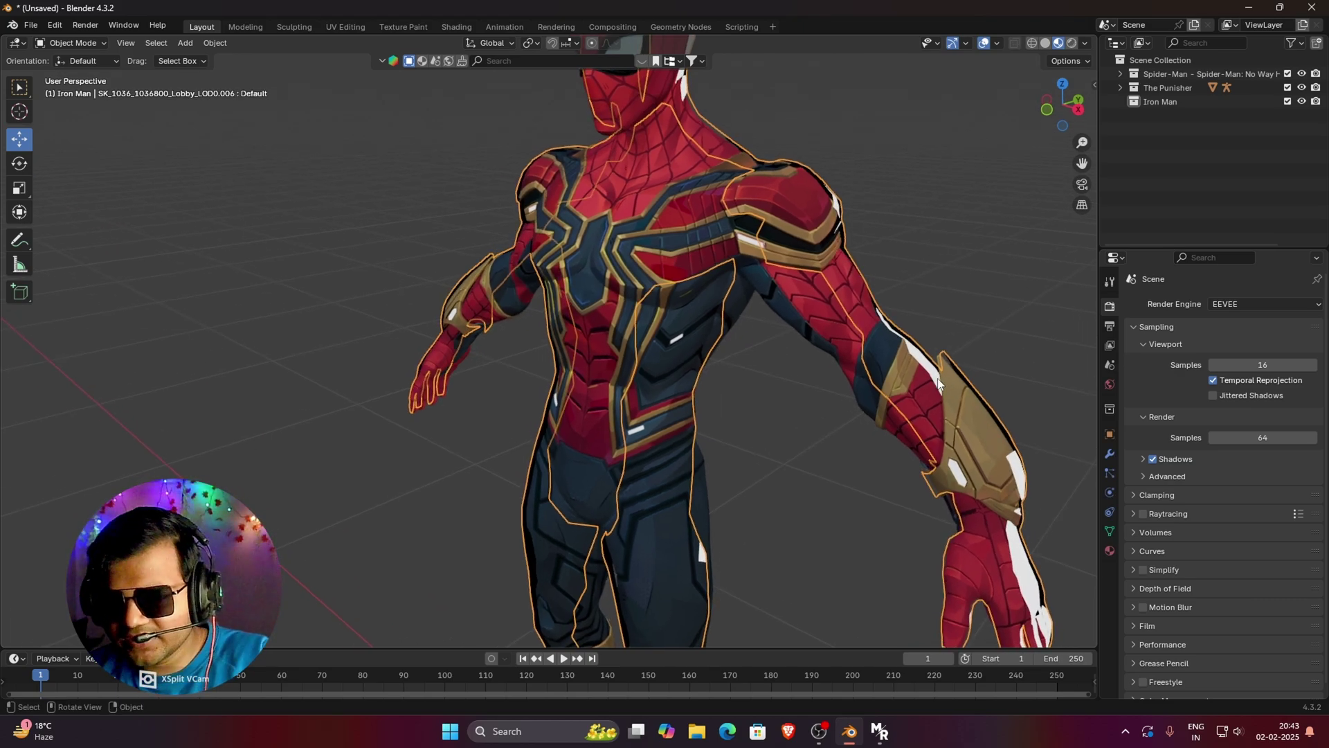
pyautogui.press('Delete')
# Delete the thrusters on Spider-Man's back
pyautogui.scroll(-3, 630, 400)
pyautogui.scroll(3, 630, 400)
pyautogui.moveTo(655, 394); pyautogui.dragTo(811, 289, button='middle')
pyautogui.scroll(2, 811, 289)
pyautogui.click(796, 260)
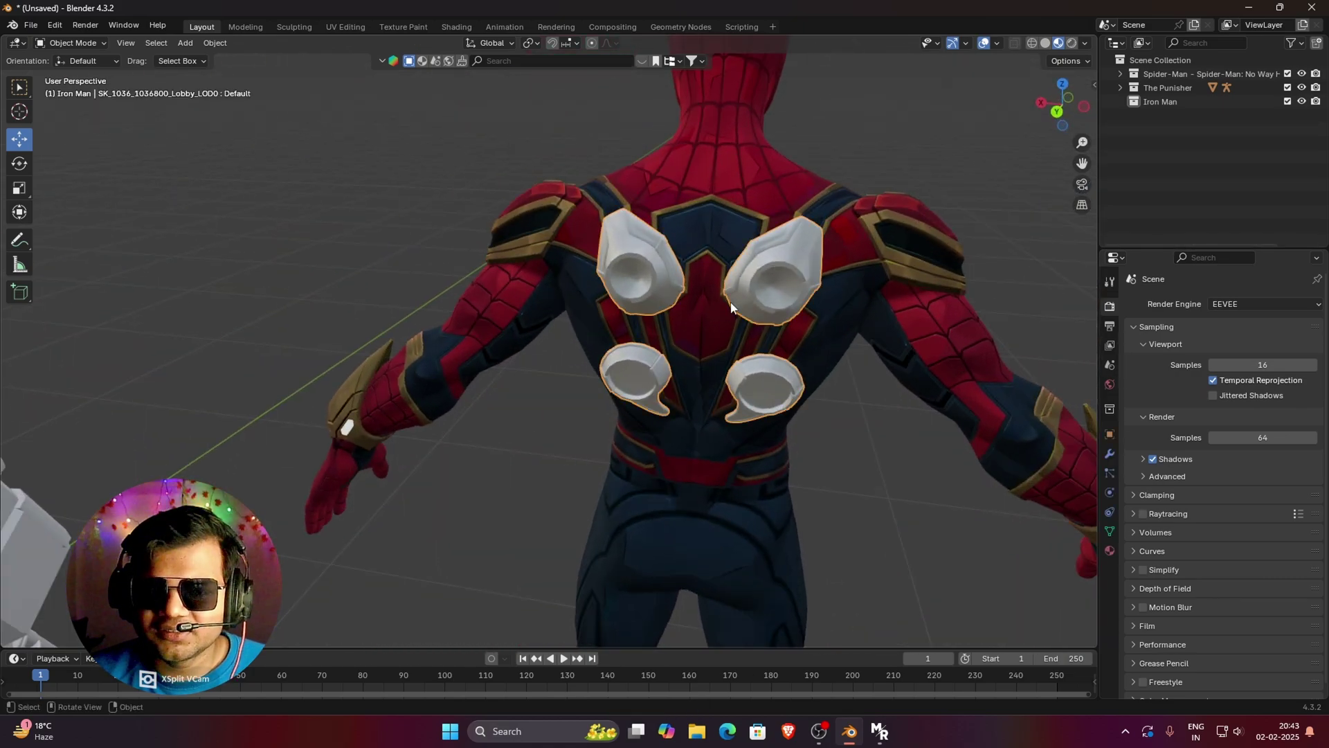
pyautogui.moveTo(675, 335); pyautogui.dragTo(680, 306, button='middle')
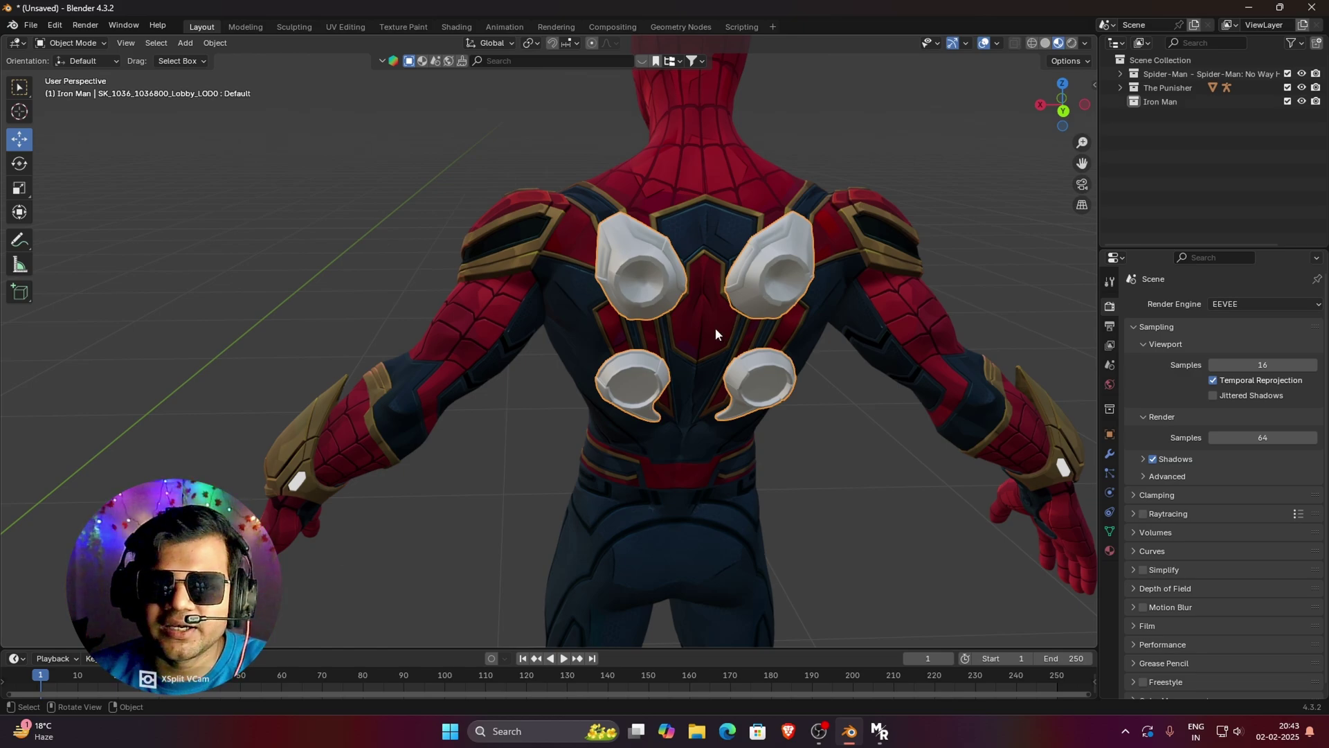
pyautogui.press('Delete')
# Delete one more leftover part from Spider-Man's front
pyautogui.moveTo(504, 372); pyautogui.dragTo(875, 217, button='middle')
pyautogui.scroll(-2, 522, 310)
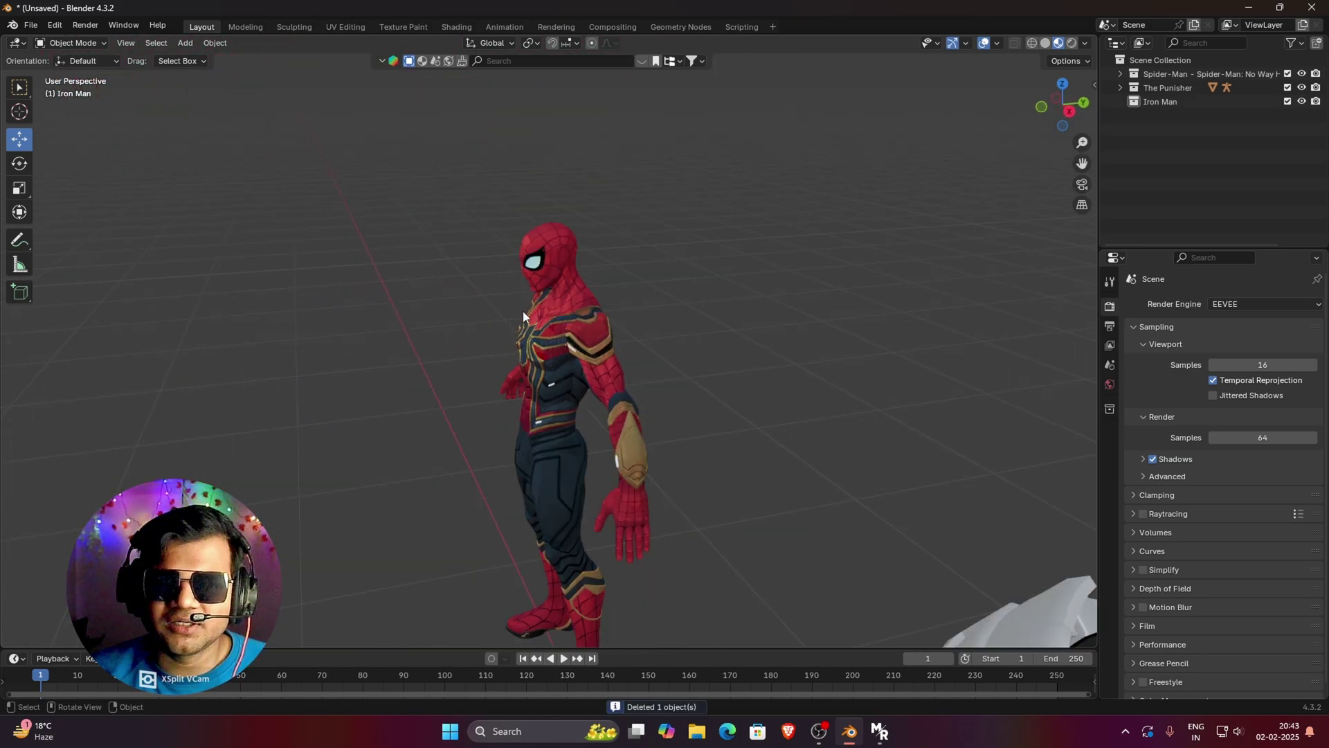
pyautogui.moveTo(522, 310); pyautogui.dragTo(626, 324, button='middle')
pyautogui.scroll(4, 826, 443)
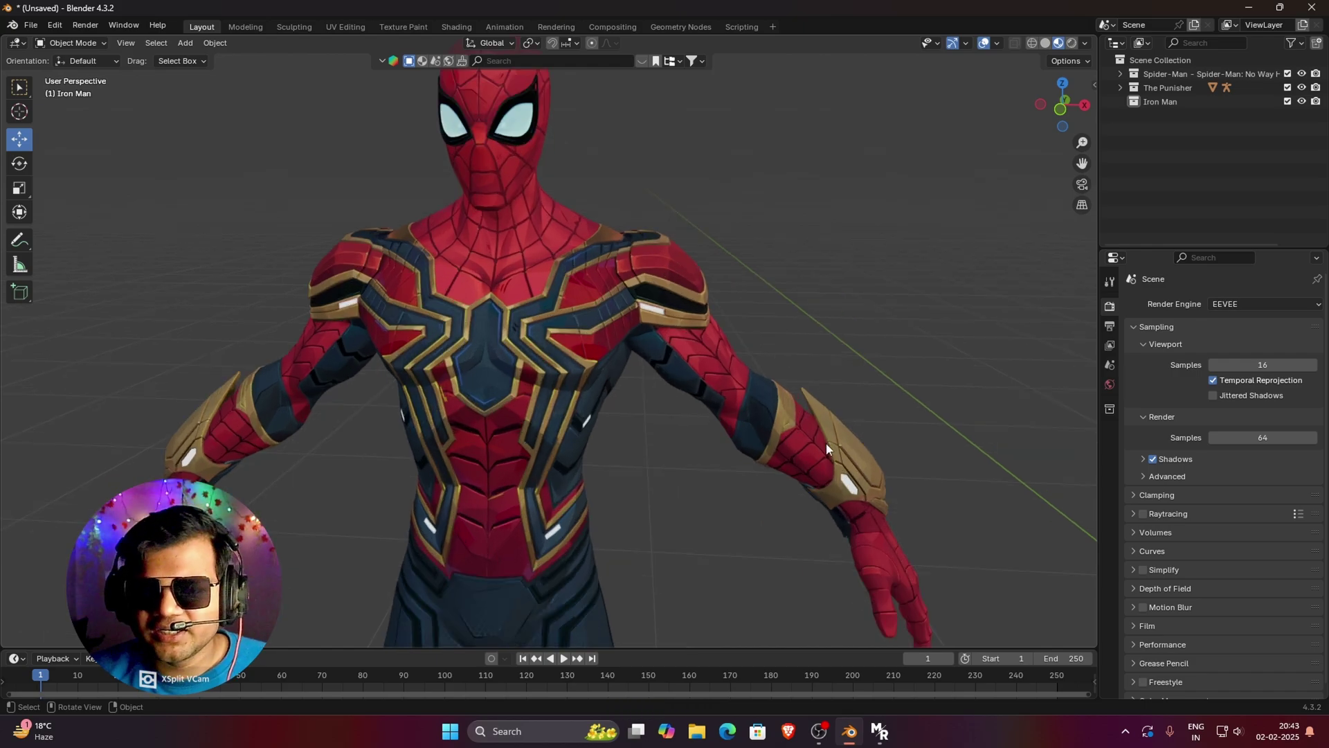
pyautogui.click(850, 460)
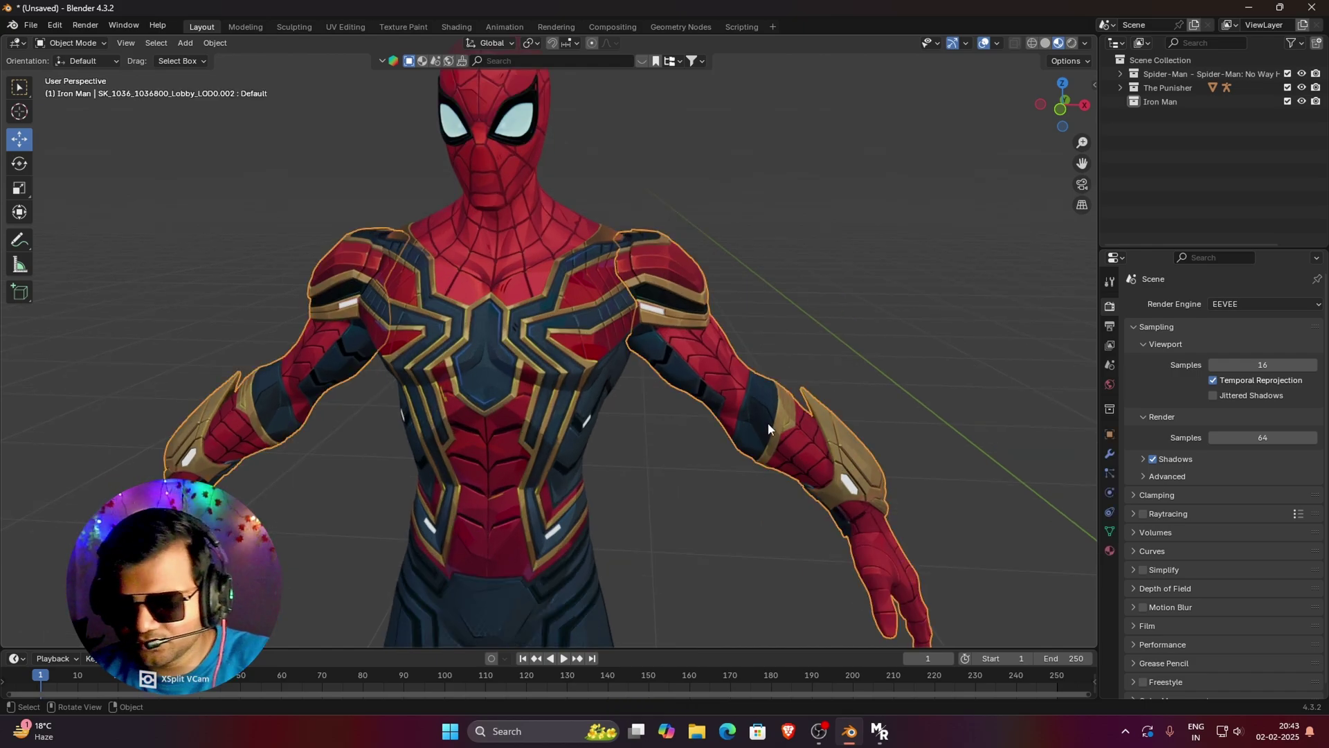
pyautogui.press('Delete')
# Select the remaining Spider-Man body mesh, then bring The Punisher into view
pyautogui.moveTo(687, 463)
pyautogui.mouseDown(button='middle')
pyautogui.moveTo(587, 477)
pyautogui.moveTo(684, 475)
pyautogui.mouseUp(button='middle')
pyautogui.scroll(-5, 684, 475)
pyautogui.click(684, 473)
pyautogui.scroll(-3, 684, 469)
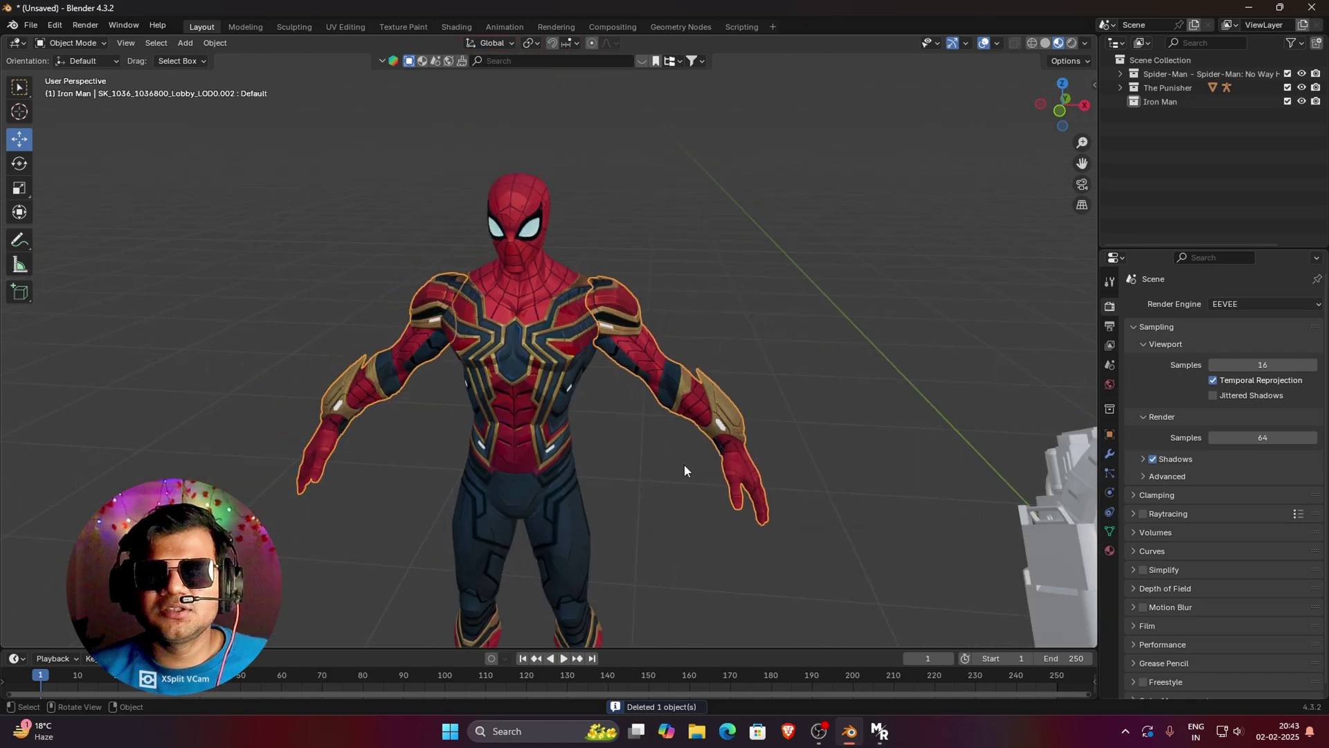
pyautogui.moveTo(695, 409); pyautogui.dragTo(772, 306, button='middle')
pyautogui.scroll(2, 550, 347)
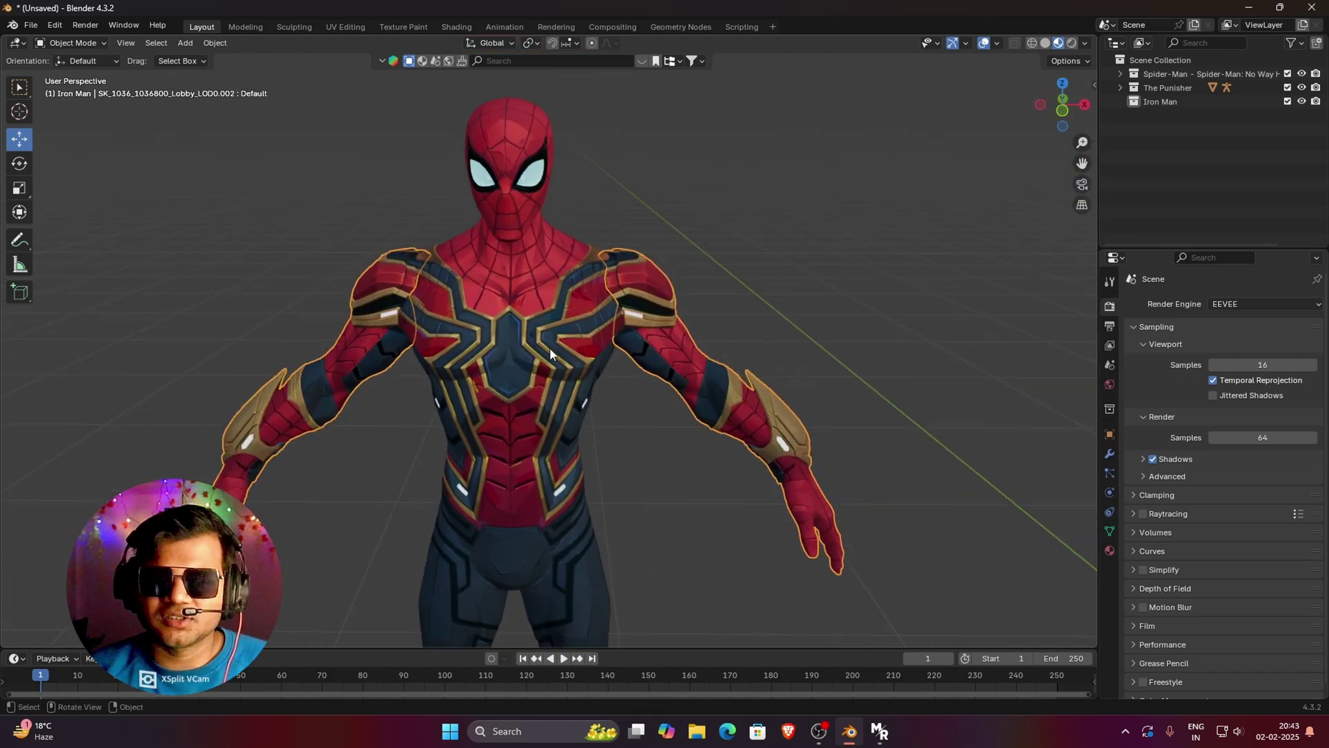
pyautogui.scroll(-3, 623, 332)
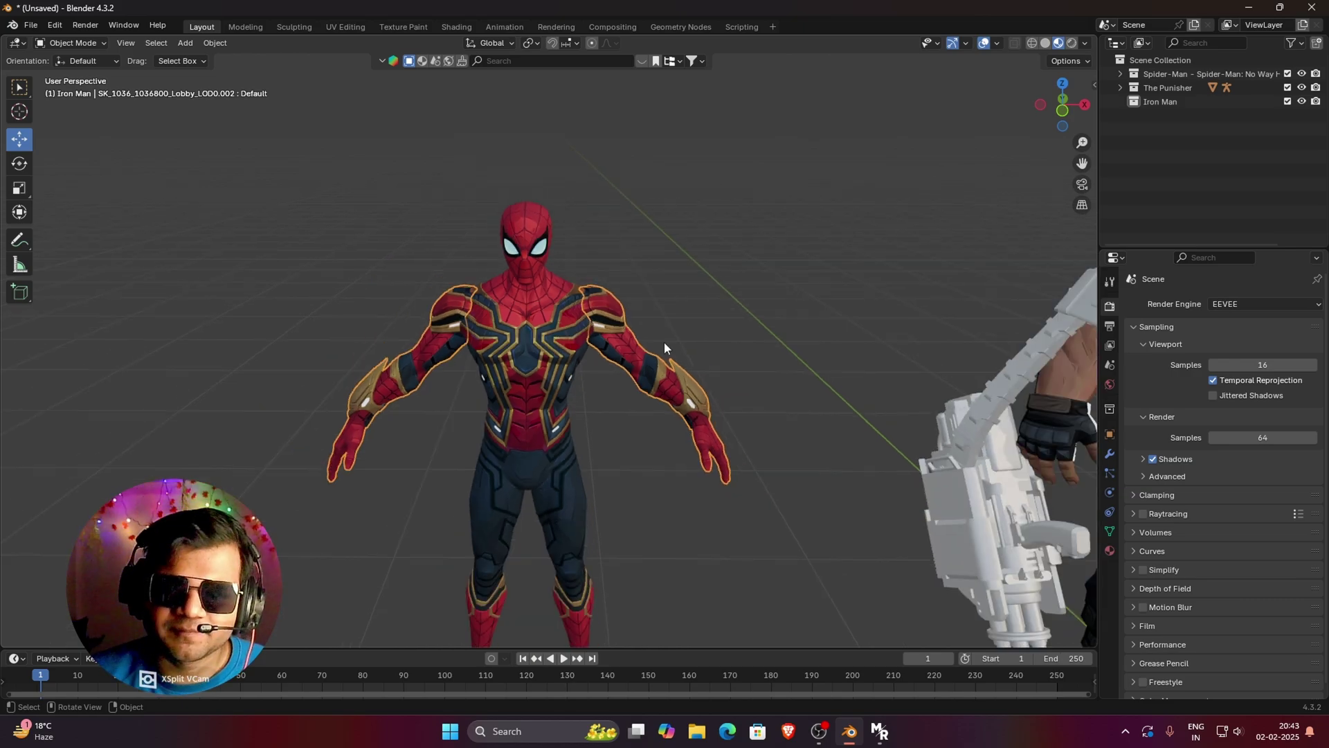
pyautogui.moveTo(1082, 163); pyautogui.dragTo(530, 298)
# Select The Punisher and switch him into Edit Mode
pyautogui.click(571, 323)
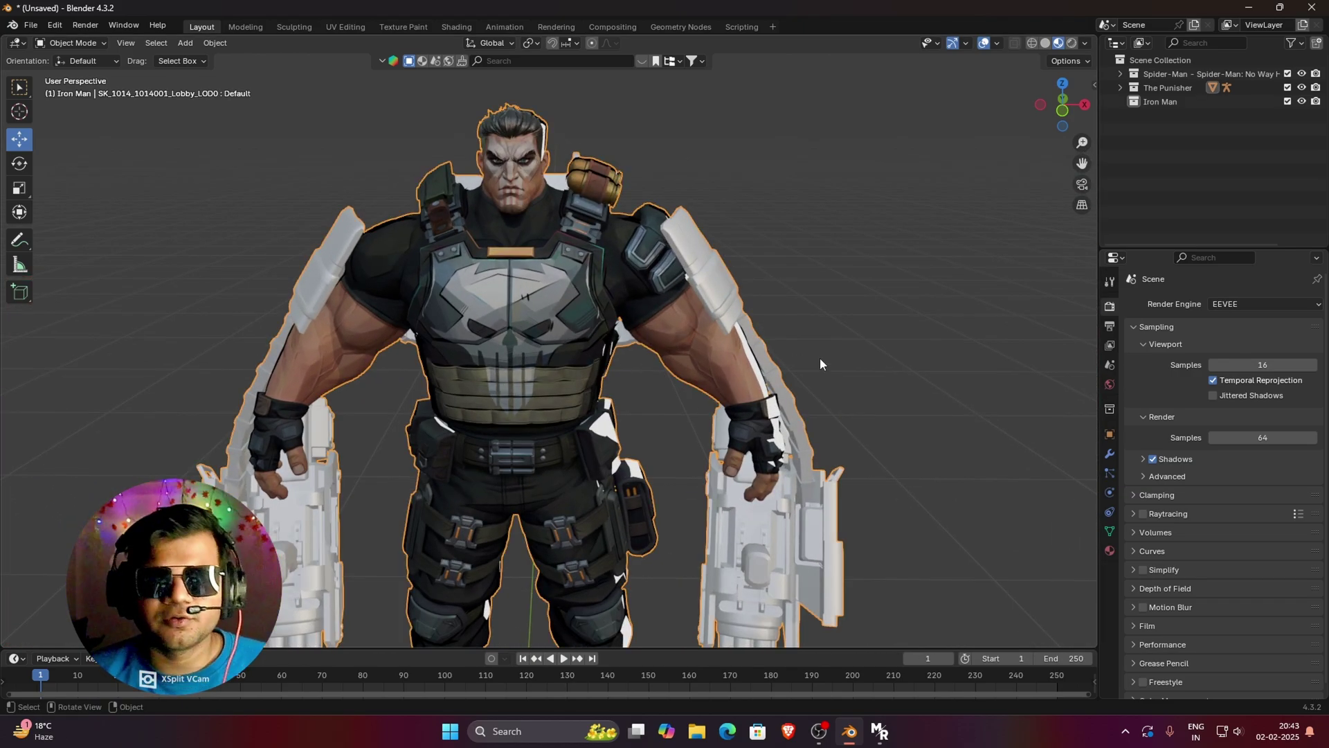
pyautogui.moveTo(820, 359); pyautogui.dragTo(562, 326, button='middle')
pyautogui.scroll(-1, 524, 347)
pyautogui.scroll(1, 559, 350)
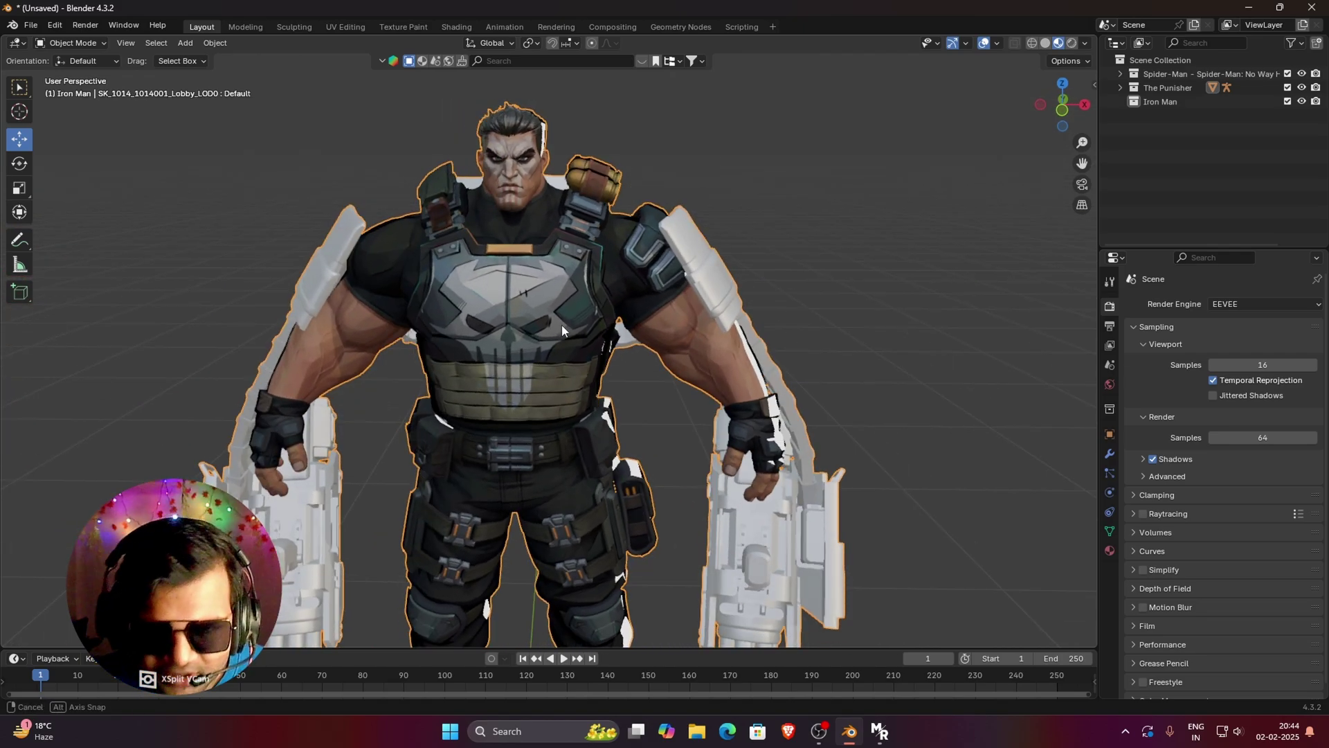
pyautogui.click(70, 42)
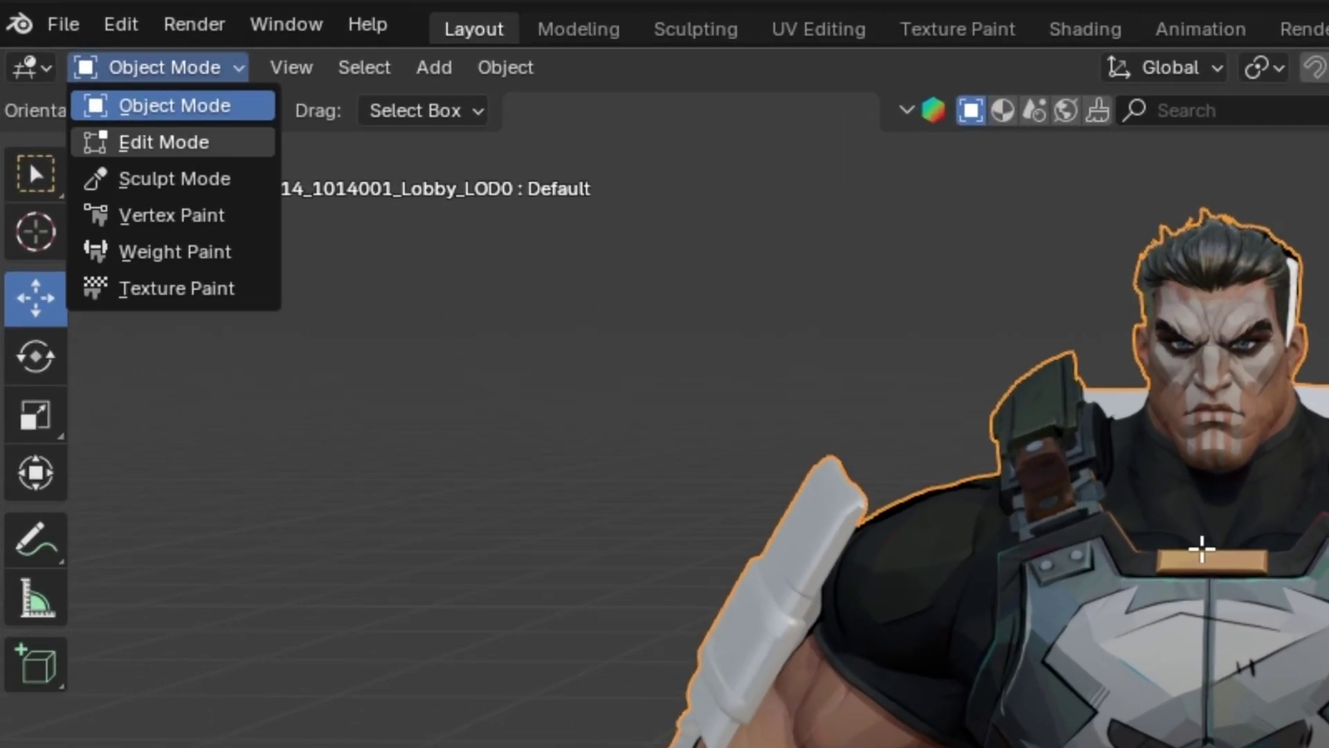
pyautogui.click(163, 142)
# Separate The Punisher's mesh into parts by material
pyautogui.rightClick(509, 321)
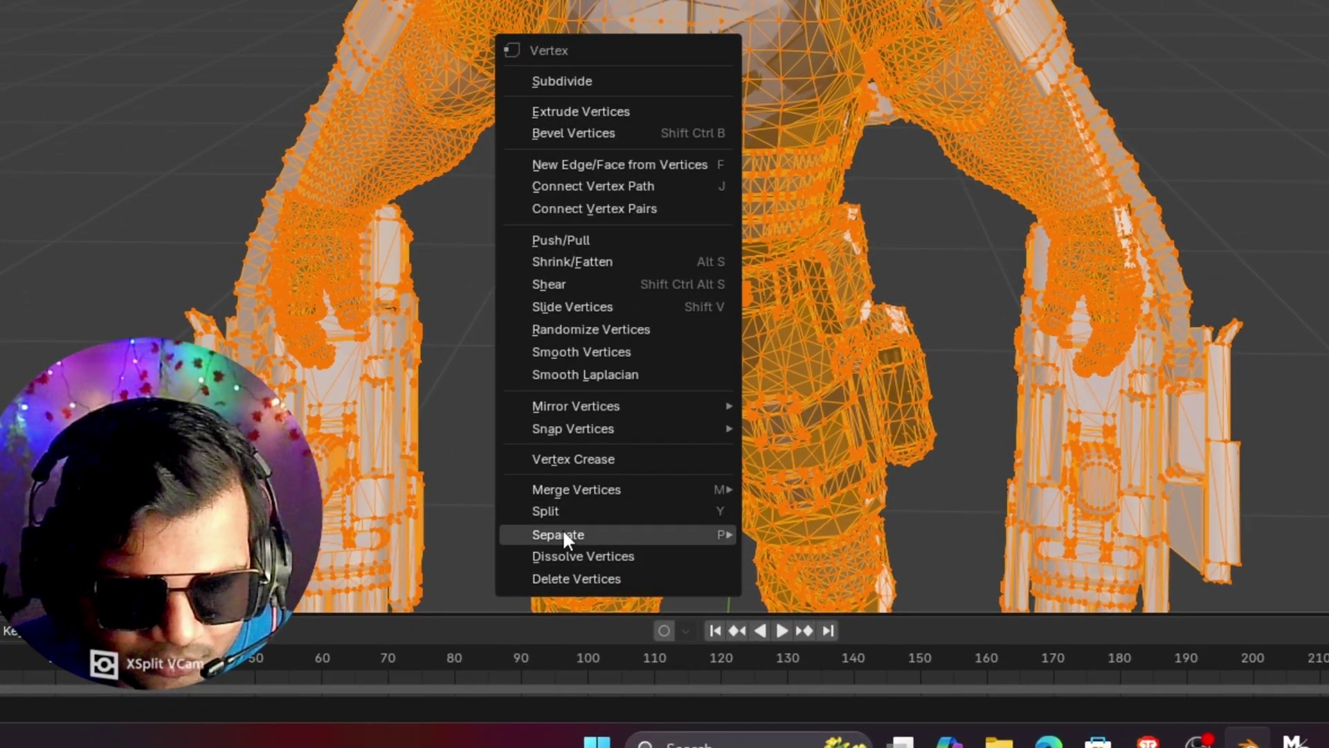
pyautogui.moveTo(522, 599)
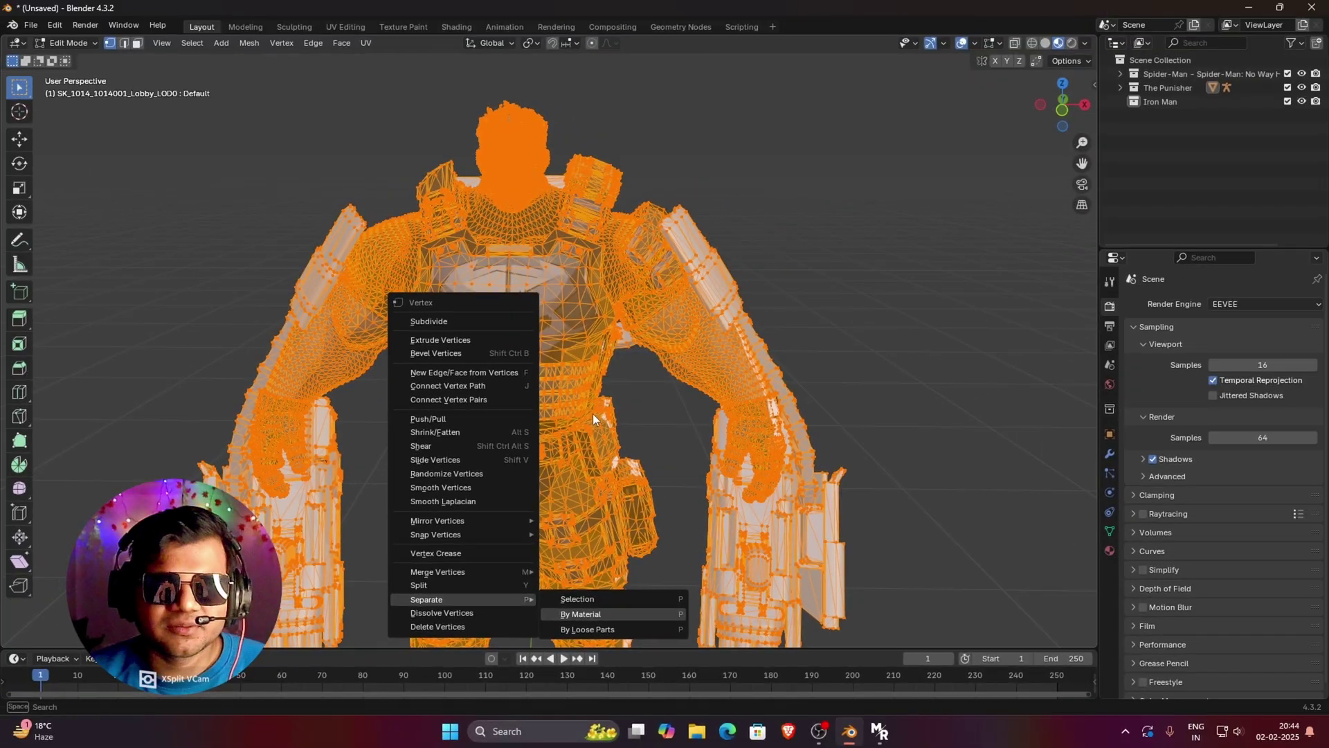
pyautogui.press('Return')
pyautogui.moveTo(593, 413); pyautogui.dragTo(291, 220, button='middle')
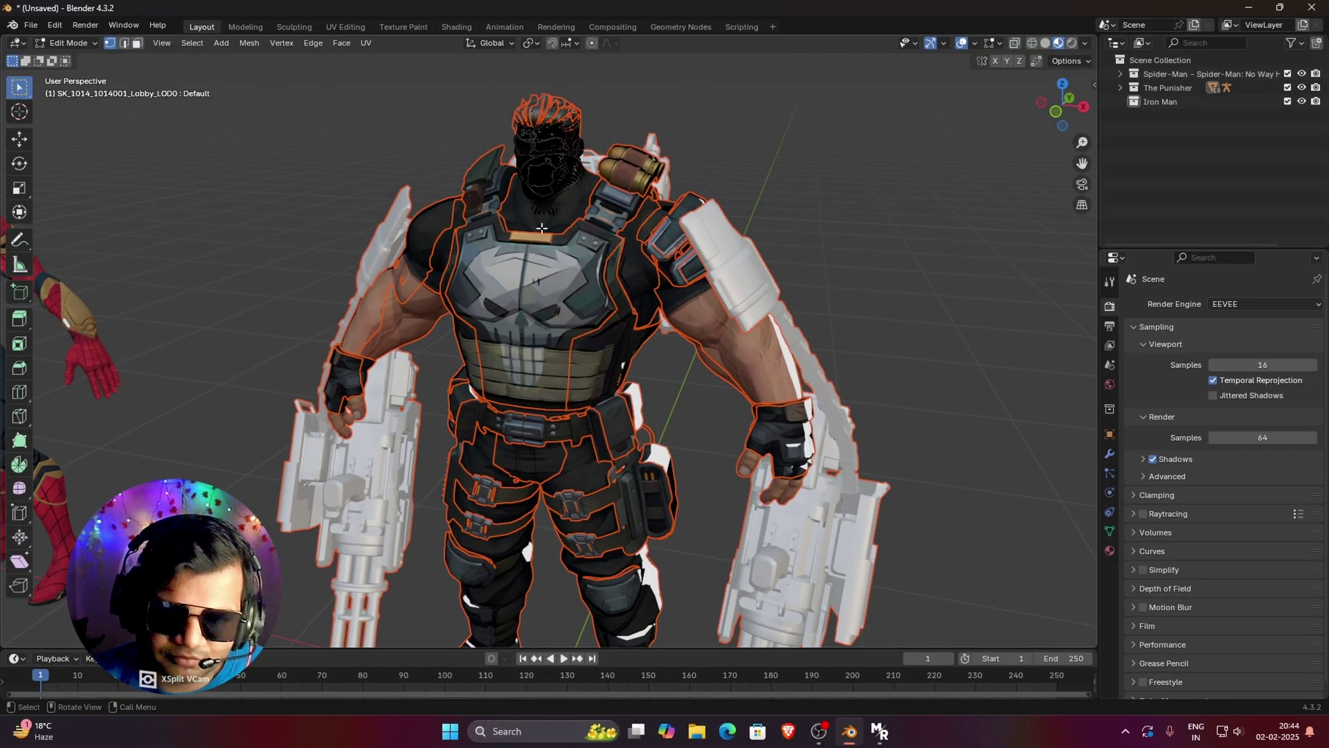
pyautogui.click(67, 43)
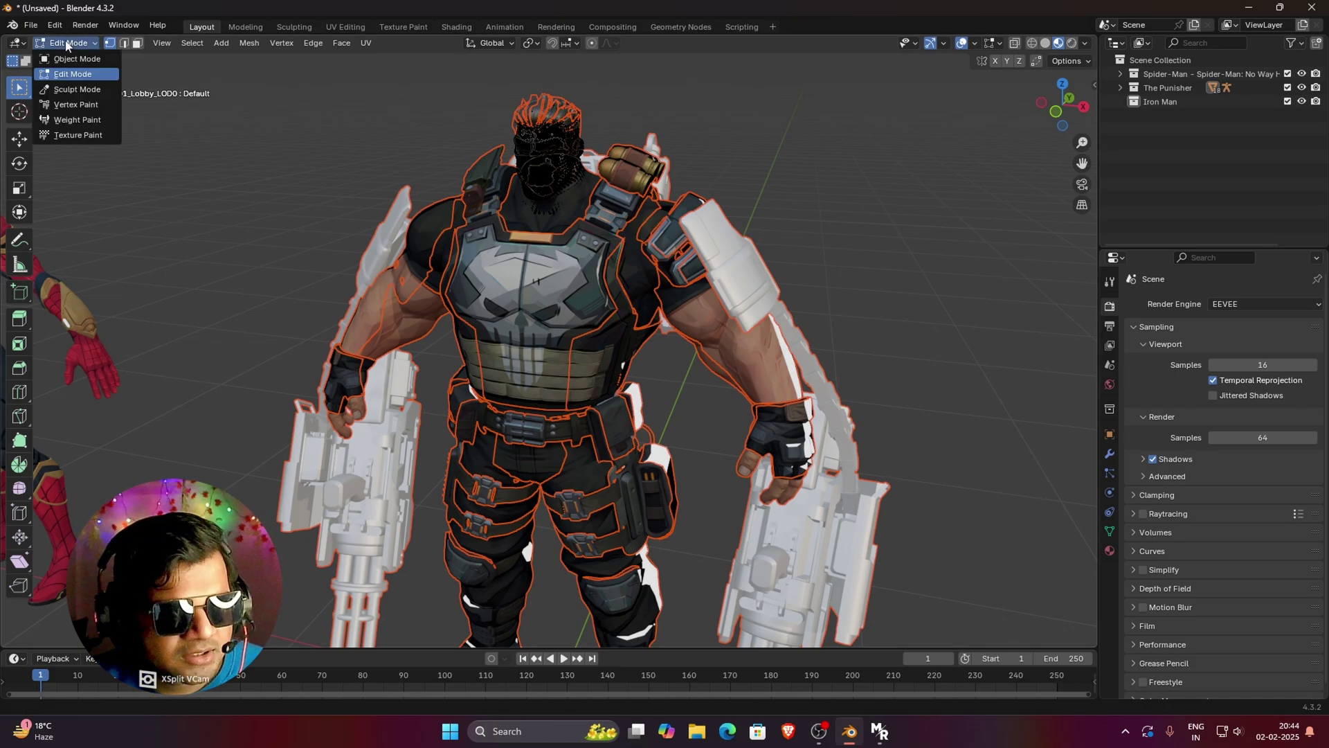
# Return to Object Mode and delete The Punisher's gun mesh
pyautogui.click(69, 49)
pyautogui.click(831, 176)
pyautogui.scroll(-3, 872, 330)
pyautogui.moveTo(872, 330); pyautogui.dragTo(839, 332, button='middle')
pyautogui.scroll(3, 770, 268)
pyautogui.click(769, 268)
pyautogui.moveTo(774, 275); pyautogui.dragTo(868, 222, button='middle')
pyautogui.press('Delete')
# Delete The Punisher's backpack and one more extra part
pyautogui.click(868, 221)
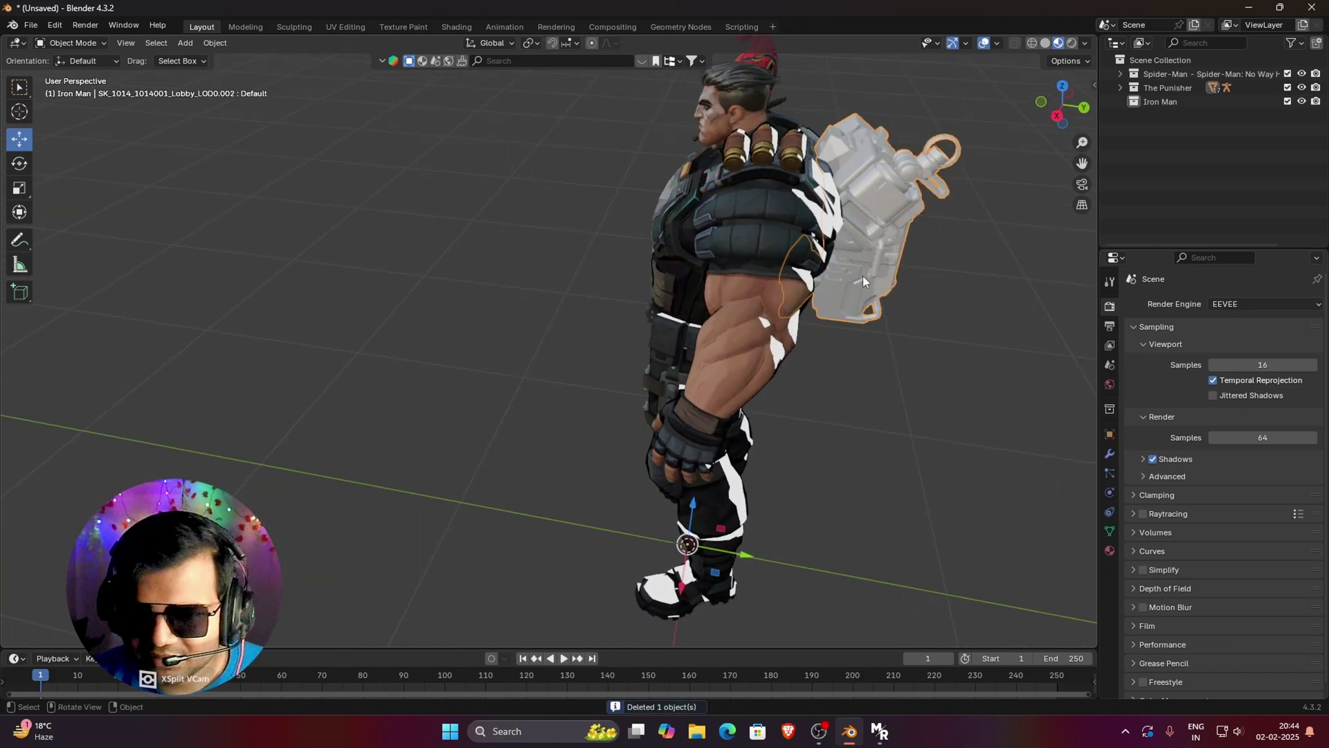
pyautogui.press('Delete')
pyautogui.click(839, 223)
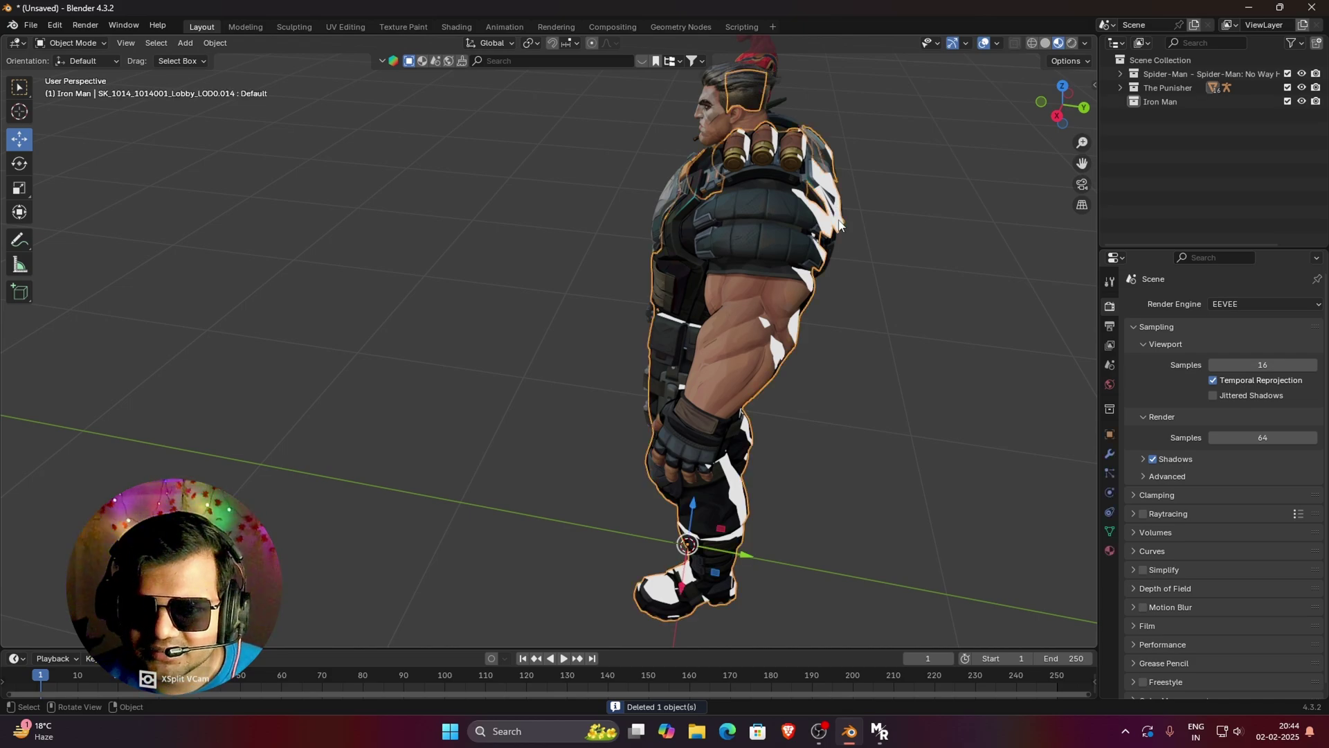
pyautogui.press('Delete')
pyautogui.moveTo(850, 219); pyautogui.dragTo(849, 285, button='middle')
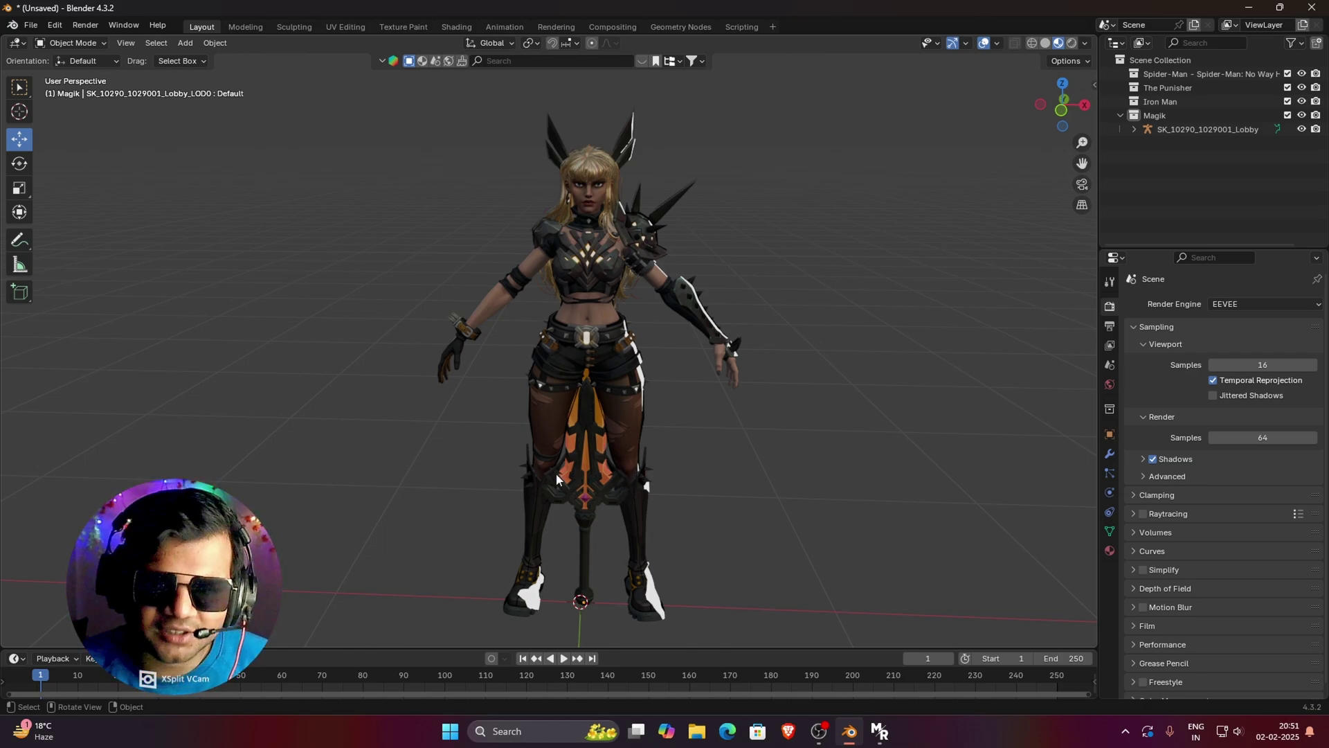
# Select the Magik model and show its material slots, including MI_1029001_10290_Weapon_02_619edfb6
pyautogui.click(600, 496)
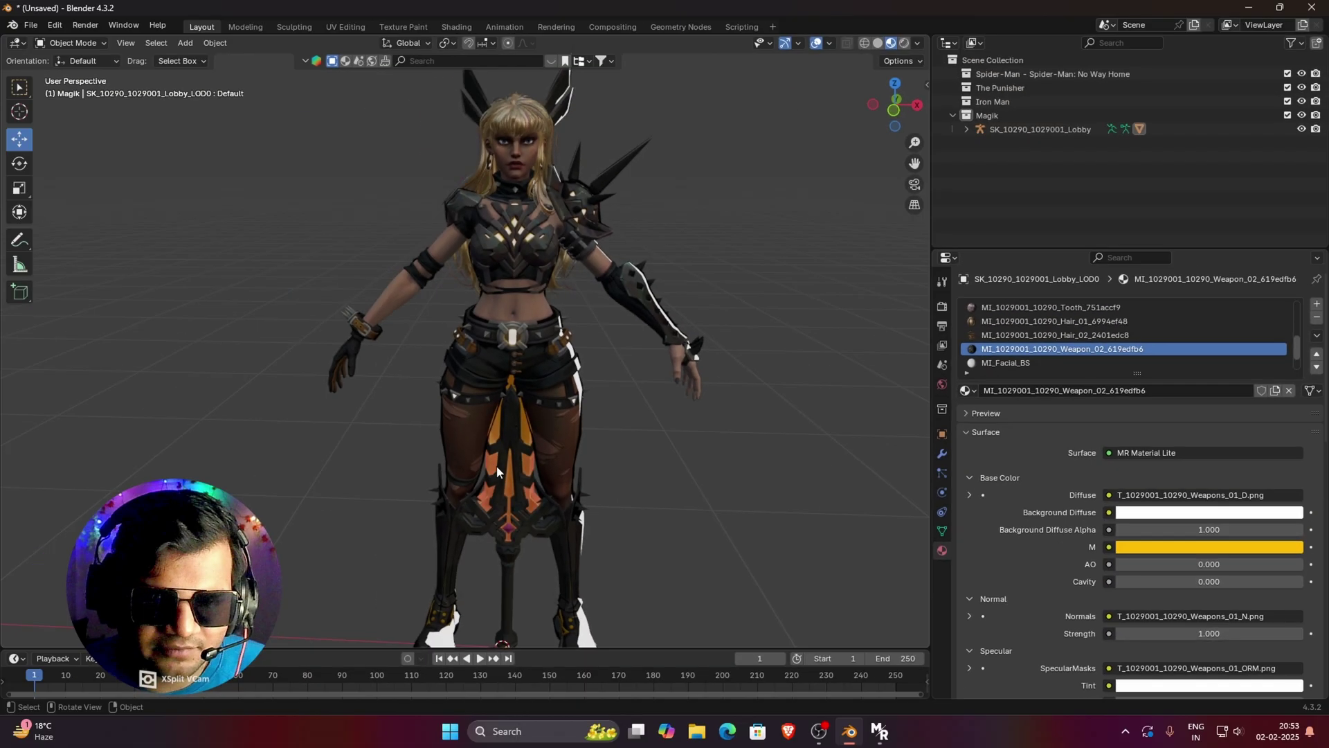
pyautogui.scroll(-1, 508, 493)
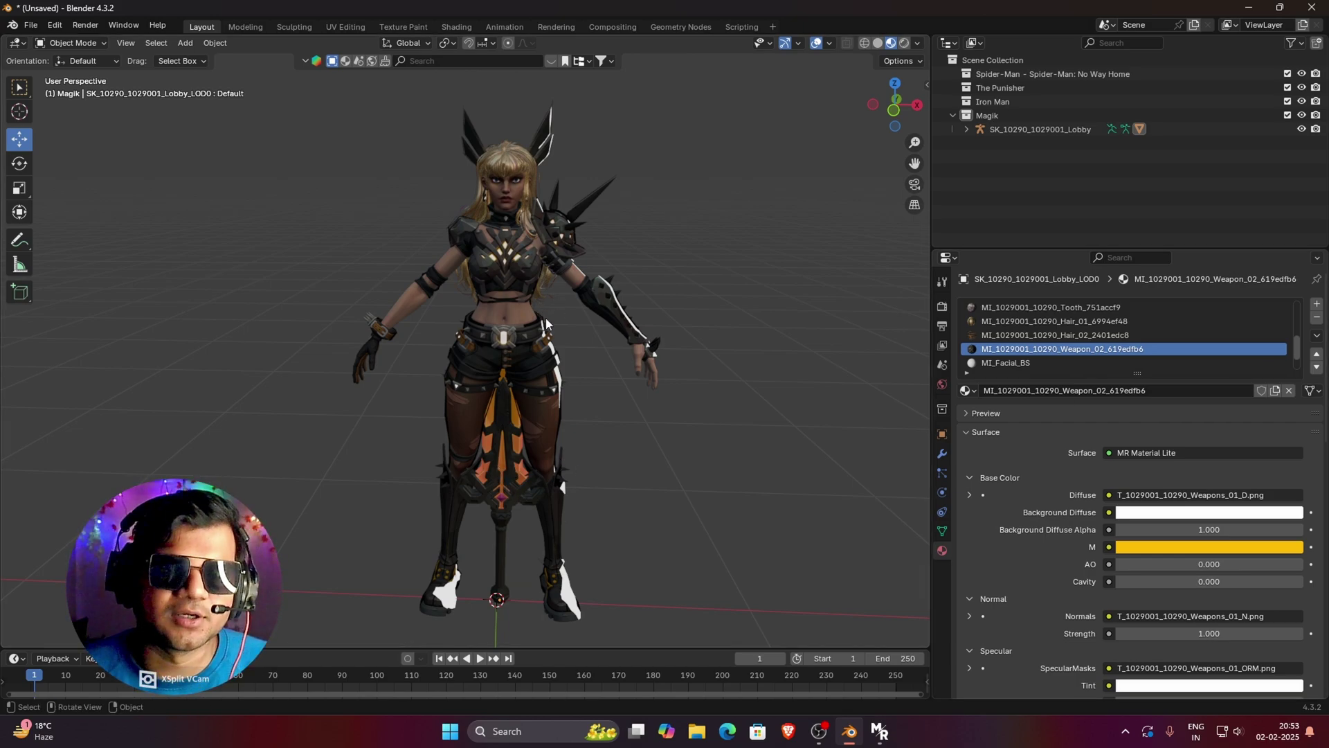
pyautogui.click(467, 256)
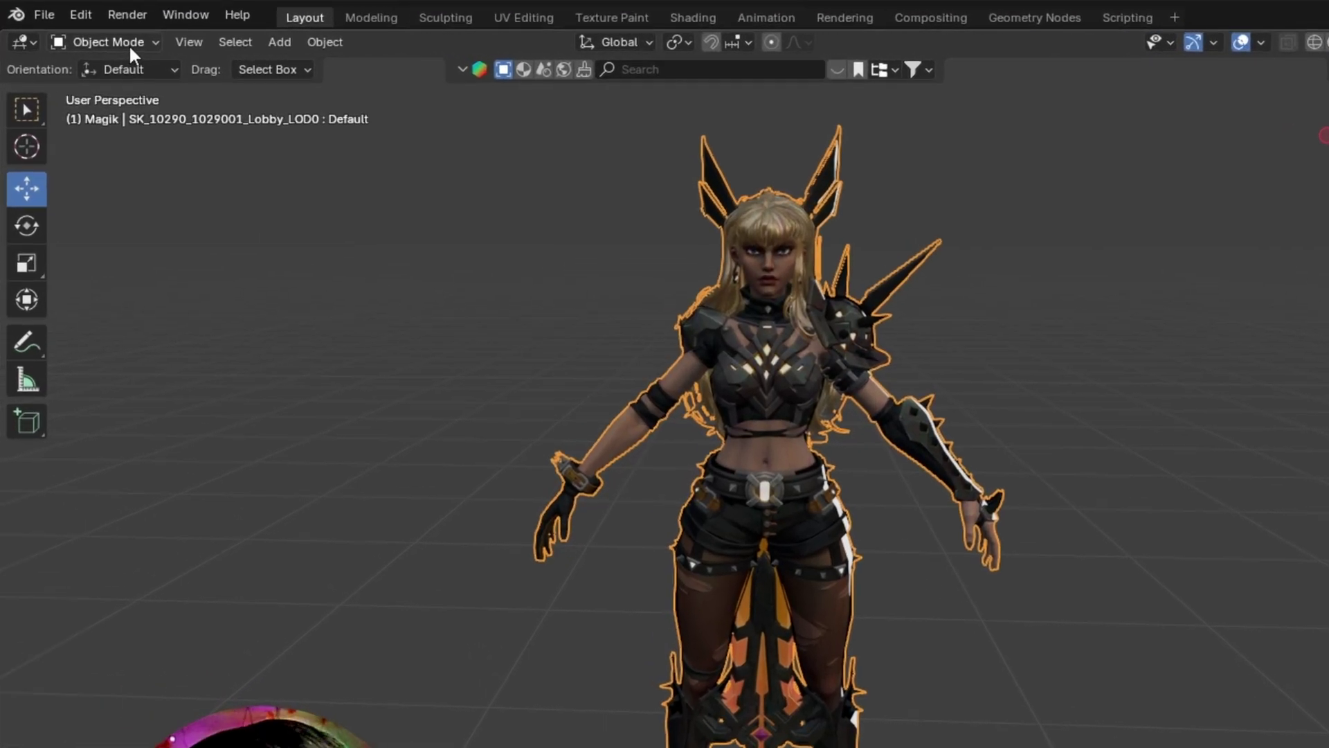
pyautogui.click(73, 43)
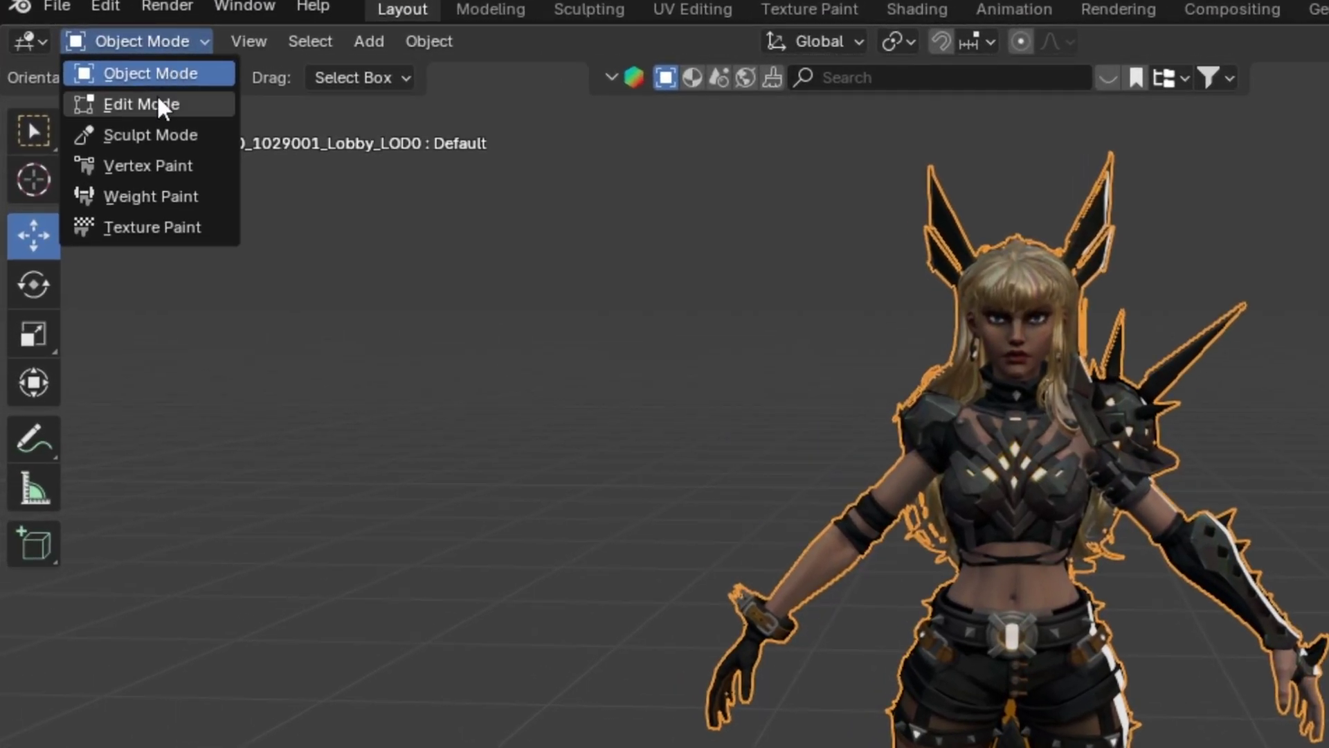
# Put Magik into Edit Mode and select only the sword geometry using the Weapon_02 material
pyautogui.press('Return')
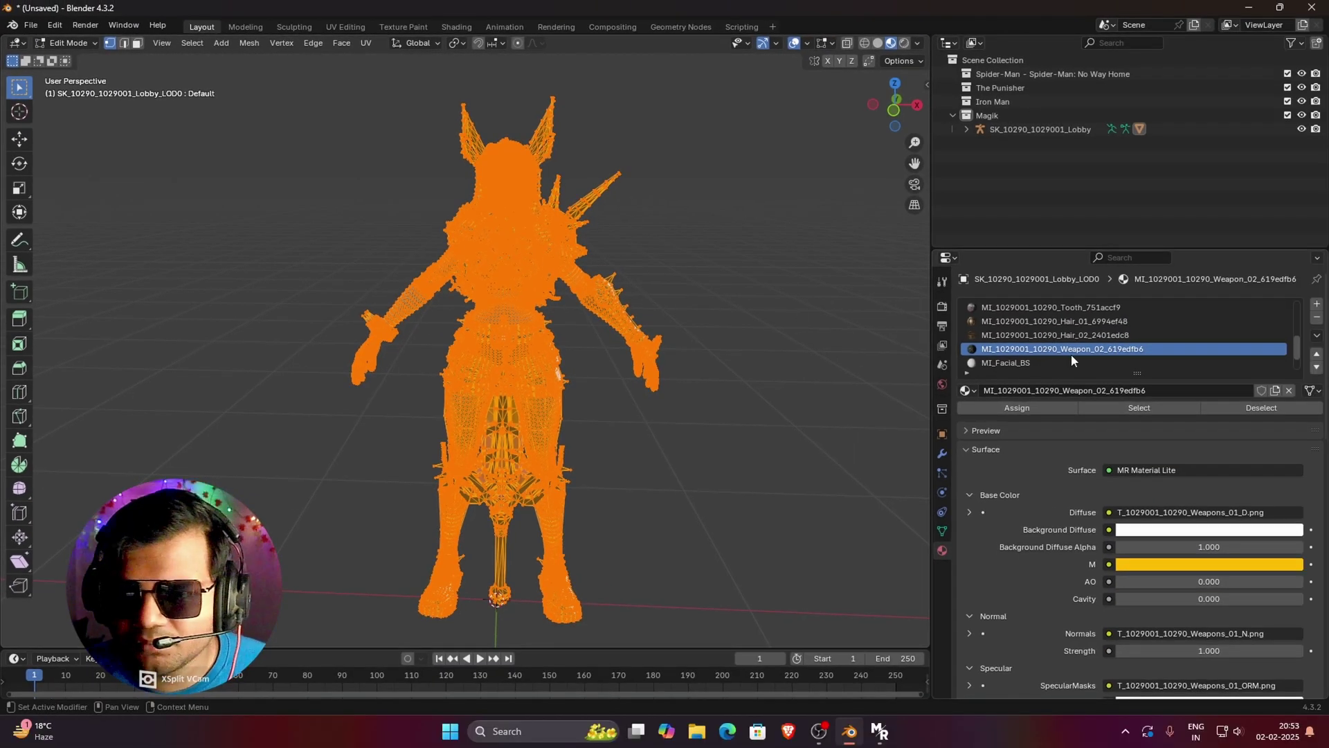
pyautogui.click(1020, 363)
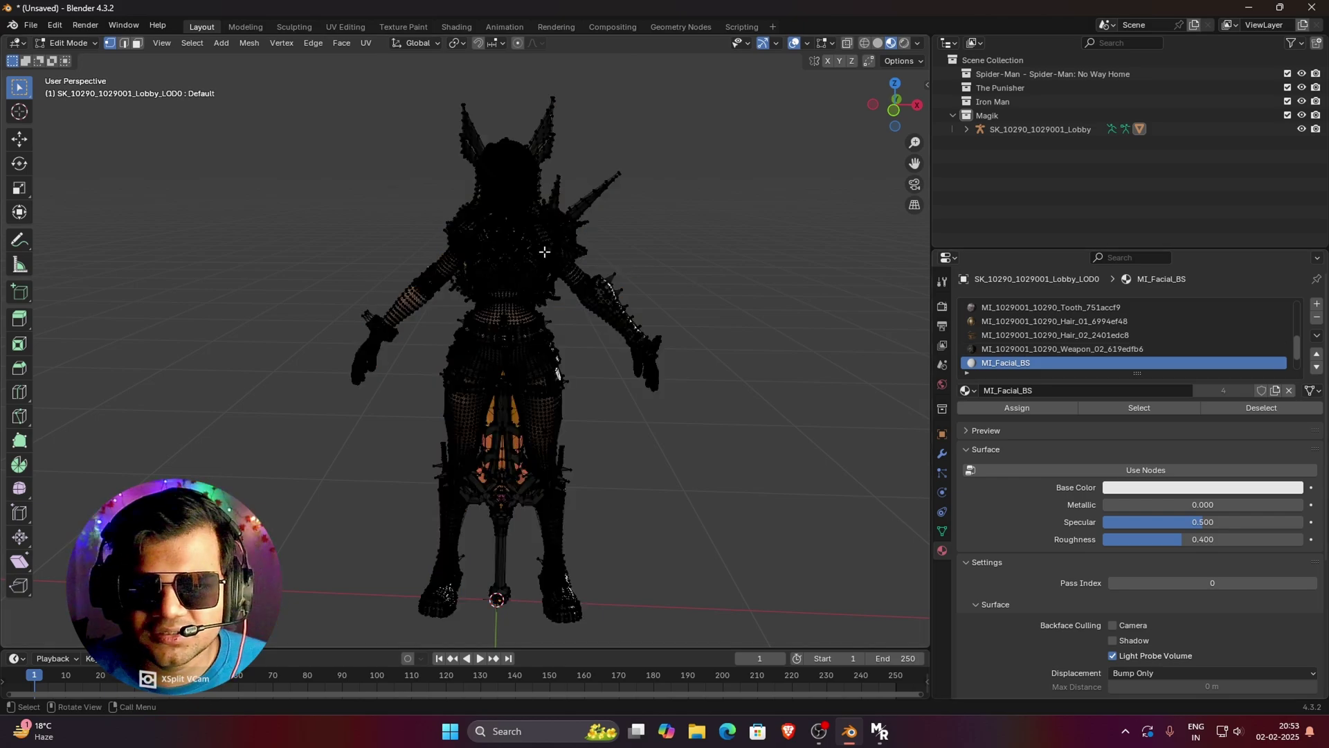
pyautogui.click(1049, 410)
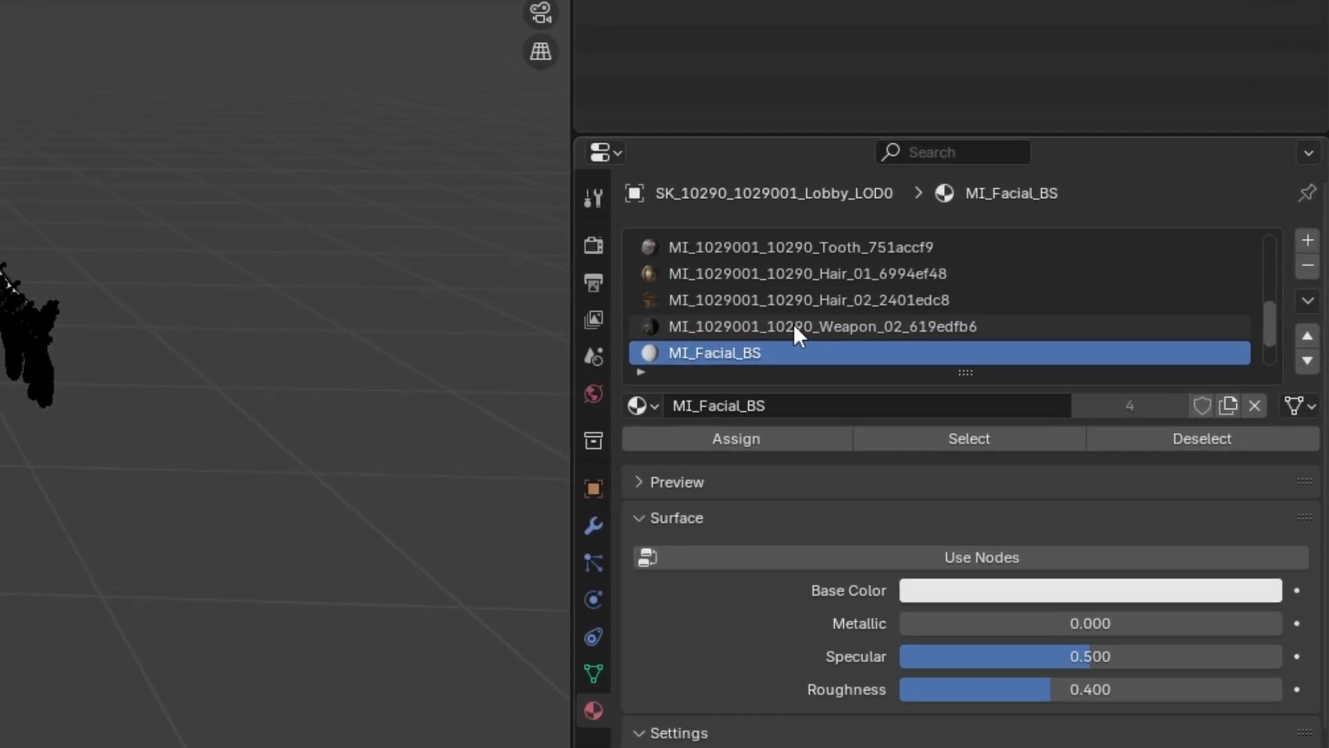
pyautogui.click(1049, 350)
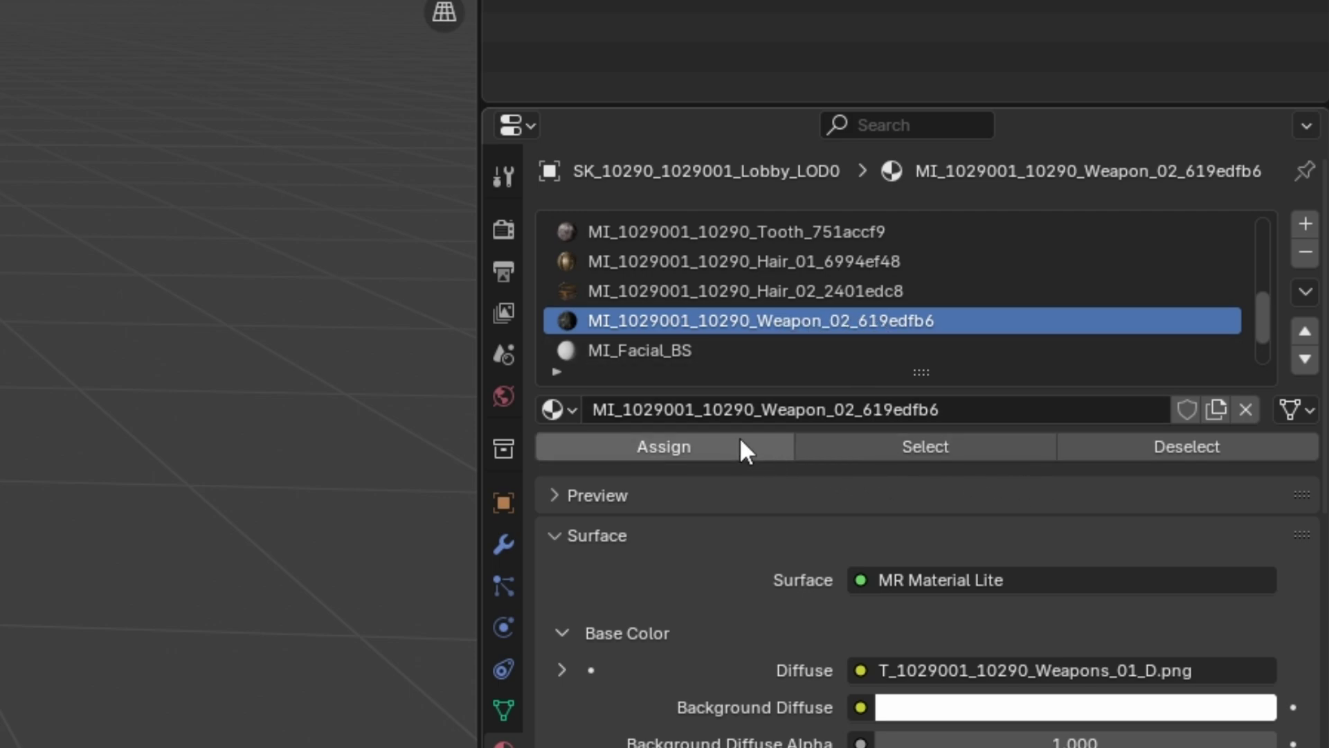
pyautogui.click(925, 443)
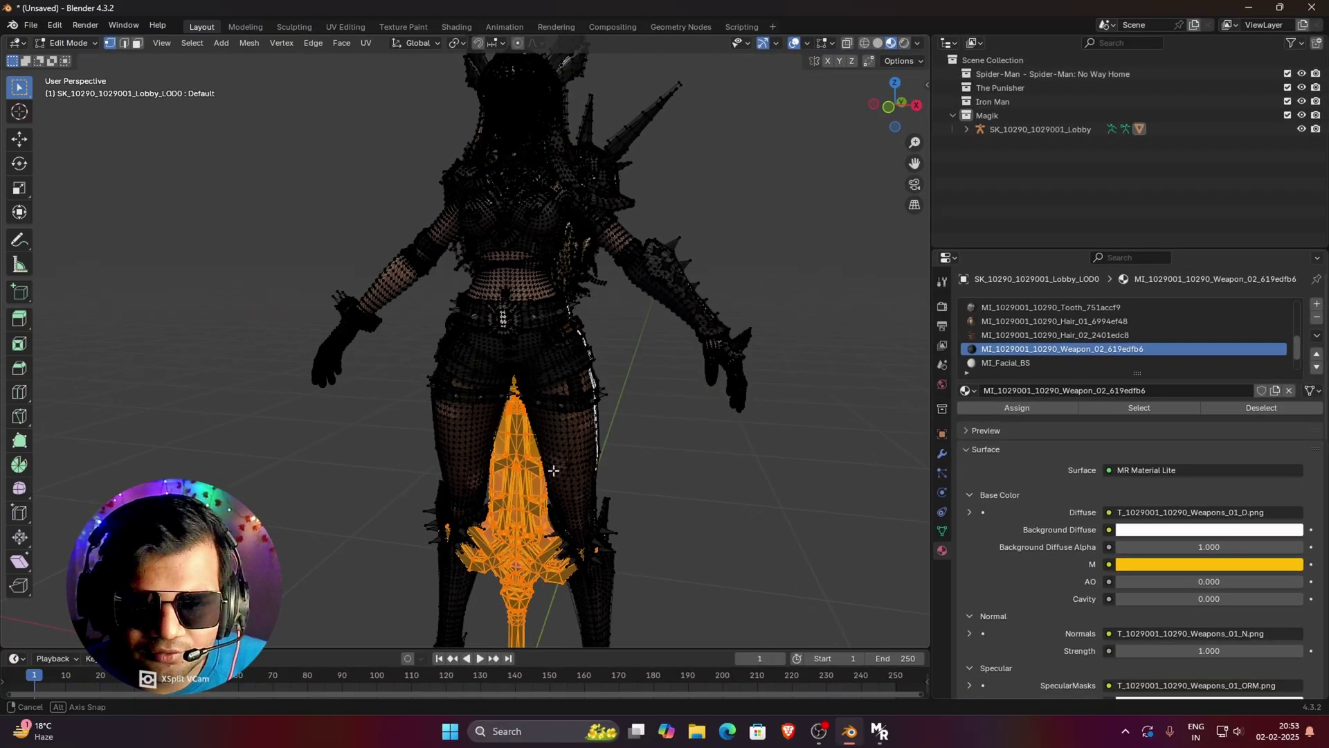
pyautogui.moveTo(554, 470); pyautogui.dragTo(547, 467, button='middle')
pyautogui.scroll(-3, 512, 460)
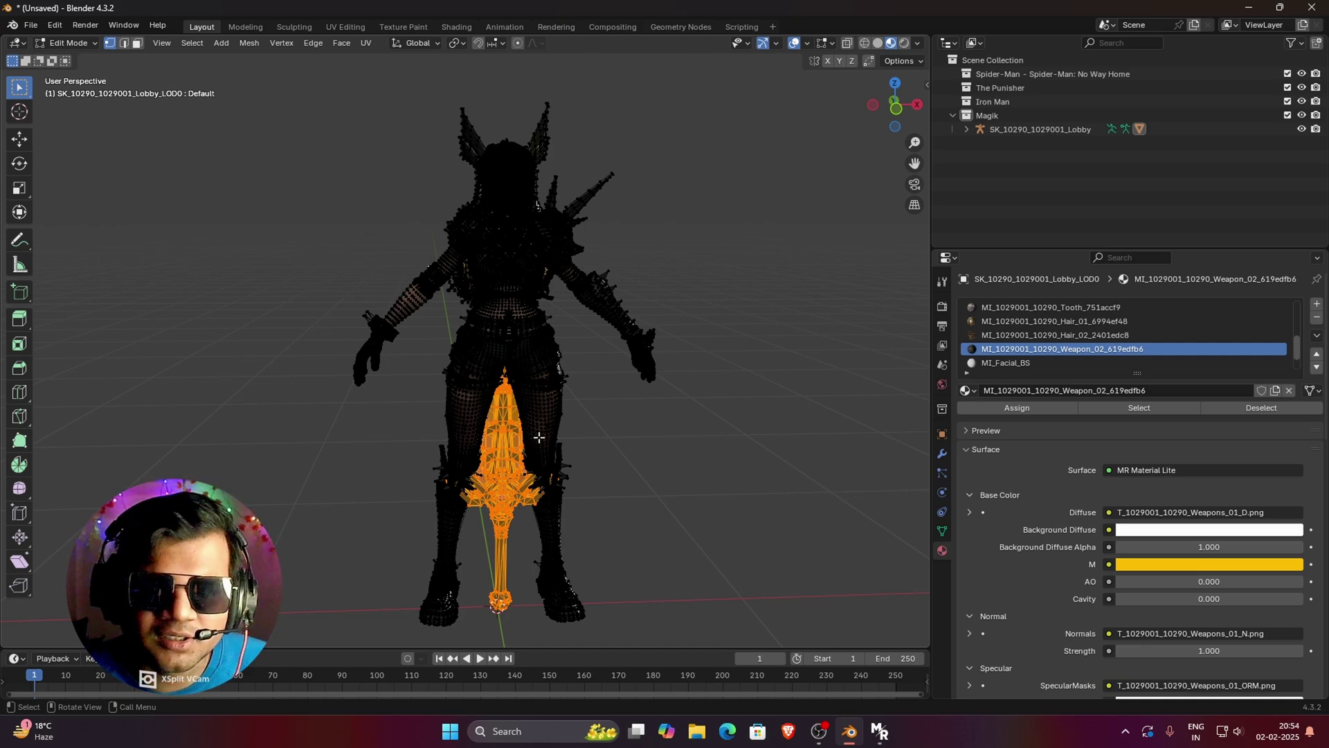
pyautogui.moveTo(531, 451); pyautogui.dragTo(529, 454, button='middle')
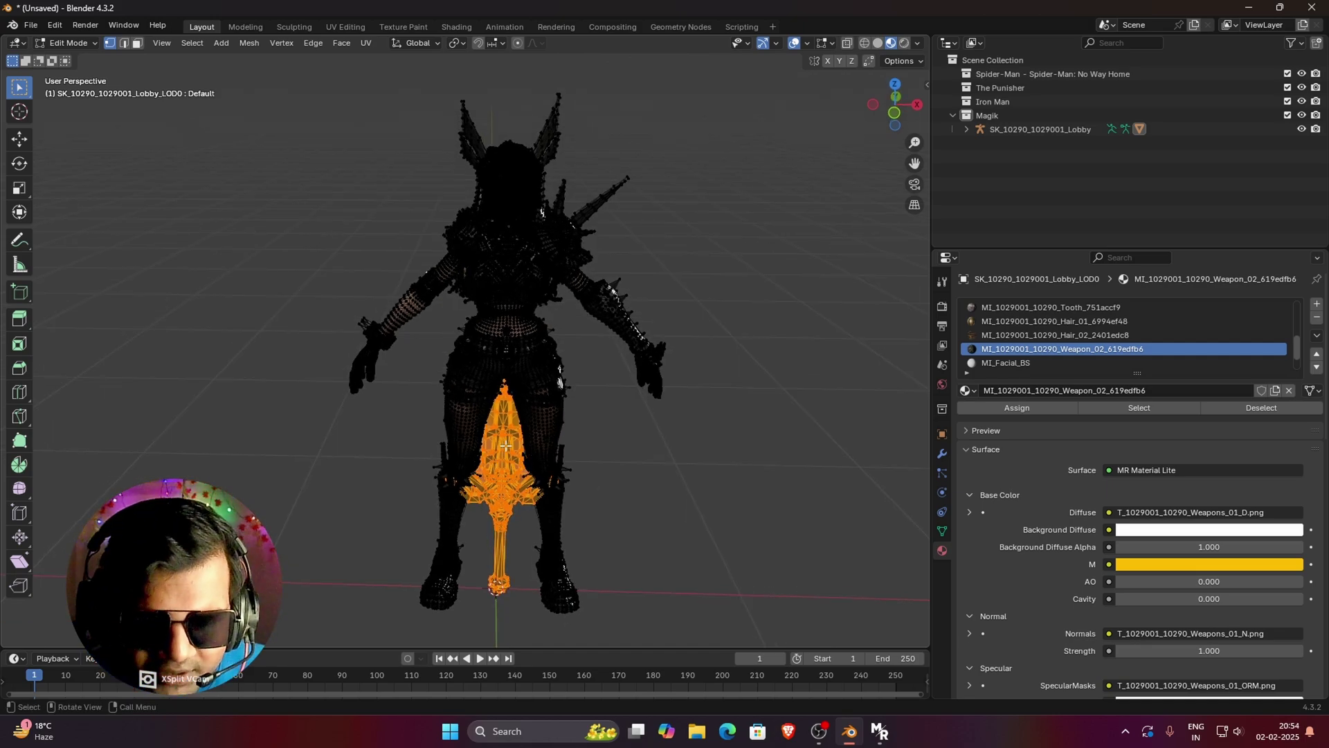
# Separate the selected sword into its own object and return to Object Mode
pyautogui.hotkey('ctrl', 'v')
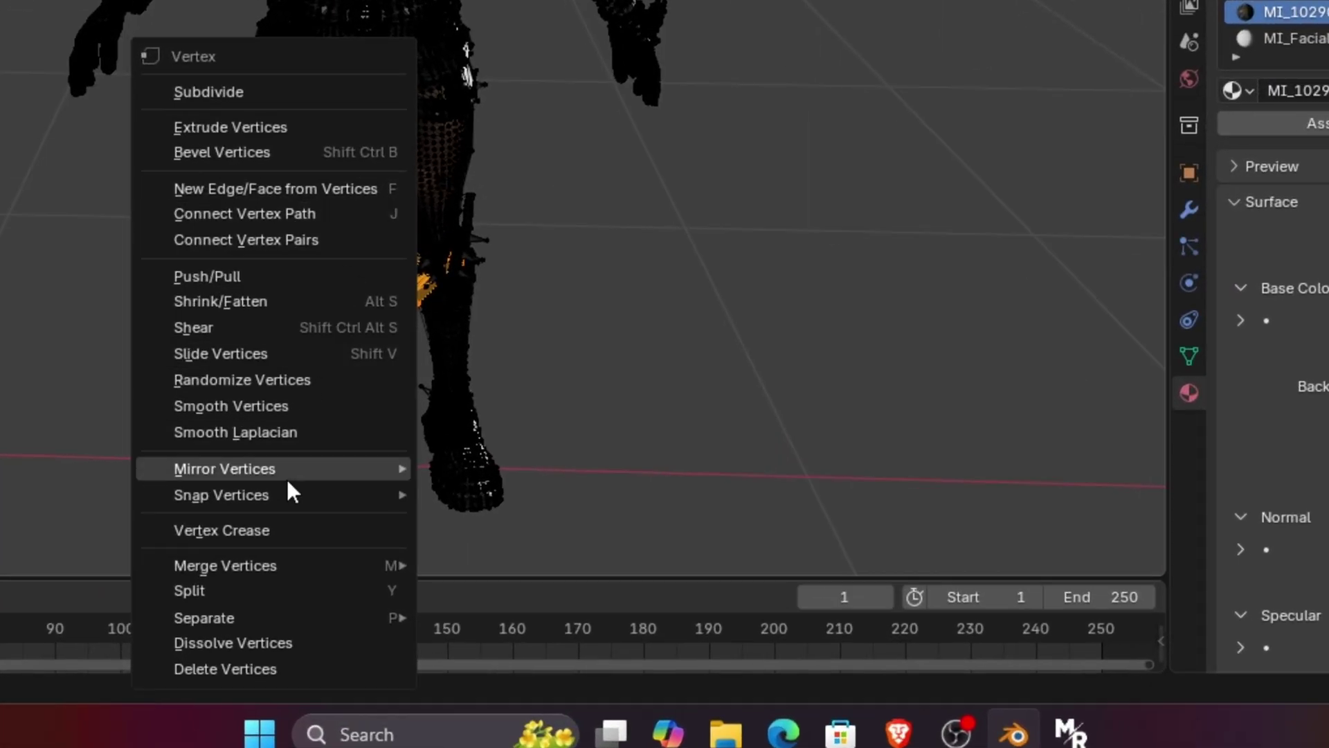
pyautogui.moveTo(267, 604)
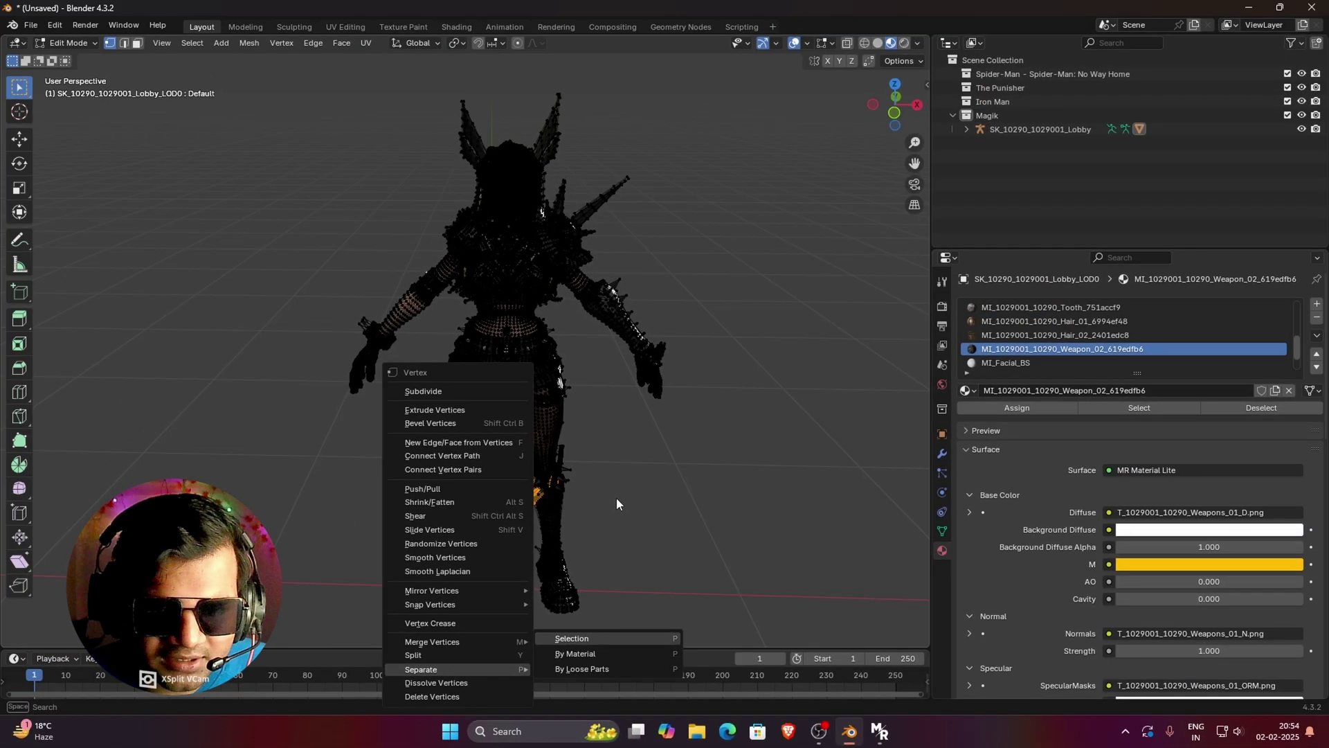
pyautogui.press('Return')
pyautogui.click(66, 42)
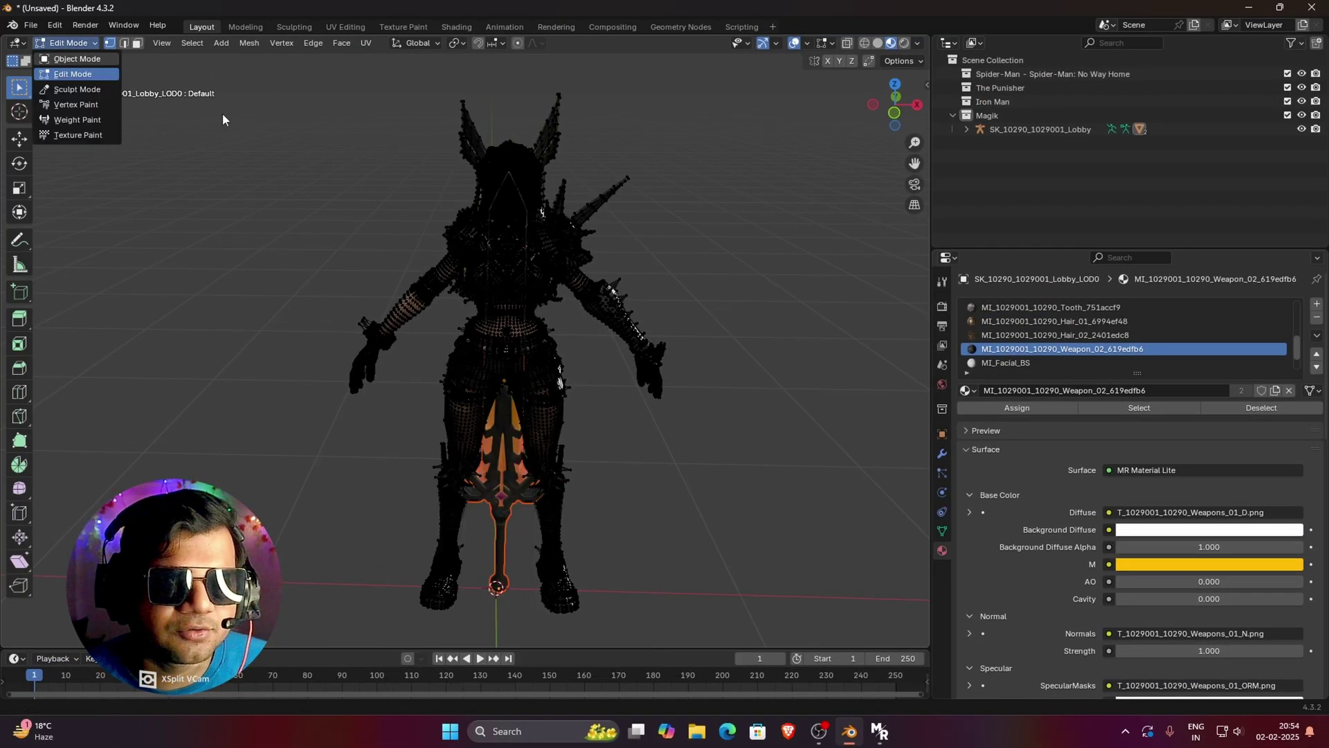
pyautogui.click(66, 59)
# Move the sword along X to the right of Magik and frame both in view
pyautogui.moveTo(554, 471); pyautogui.dragTo(569, 579, button='middle')
pyautogui.scroll(-2, 569, 579)
pyautogui.press('g')
pyautogui.press('x')
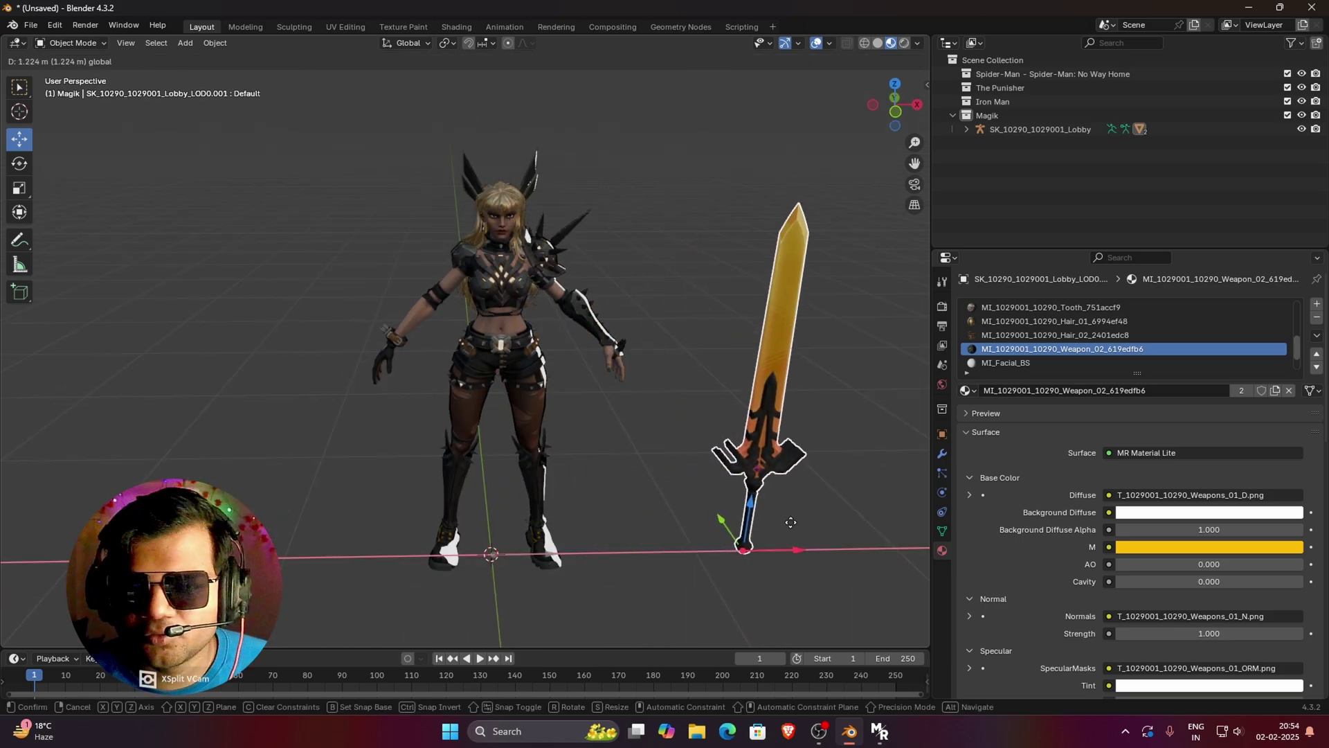
pyautogui.click(803, 530)
pyautogui.moveTo(803, 529); pyautogui.dragTo(724, 404, button='middle')
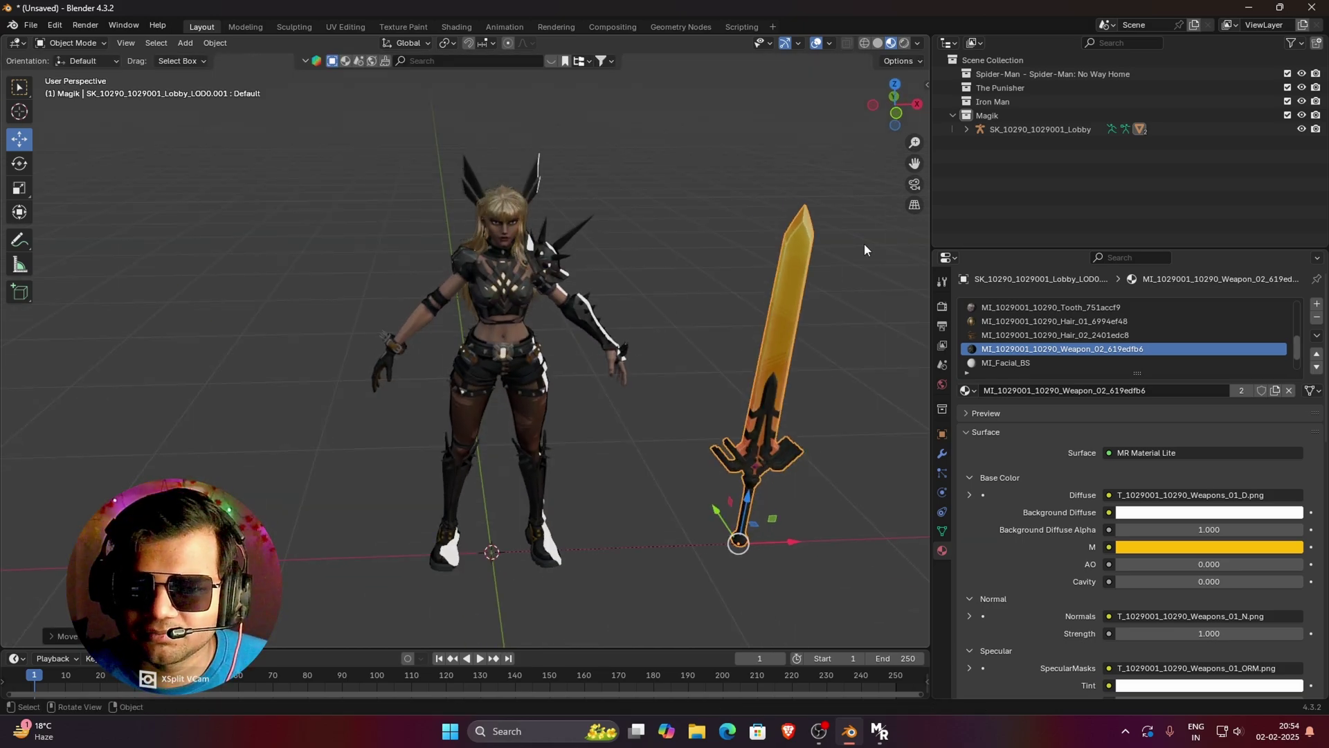
pyautogui.moveTo(914, 163); pyautogui.dragTo(454, 335)
pyautogui.scroll(3, 454, 335)
pyautogui.moveTo(454, 335); pyautogui.dragTo(718, 288, button='middle')
pyautogui.scroll(-2, 718, 288)
pyautogui.moveTo(915, 164); pyautogui.dragTo(363, 296)
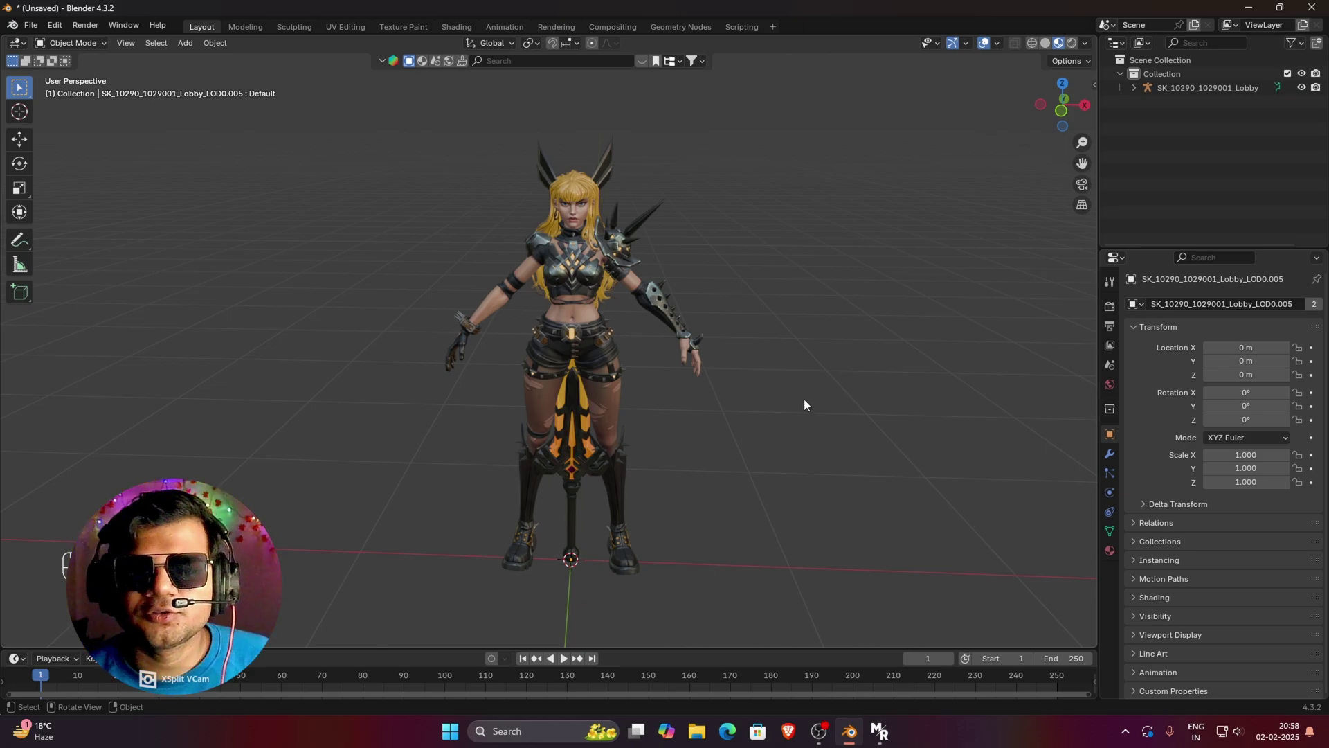
pyautogui.scroll(1, 684, 234)
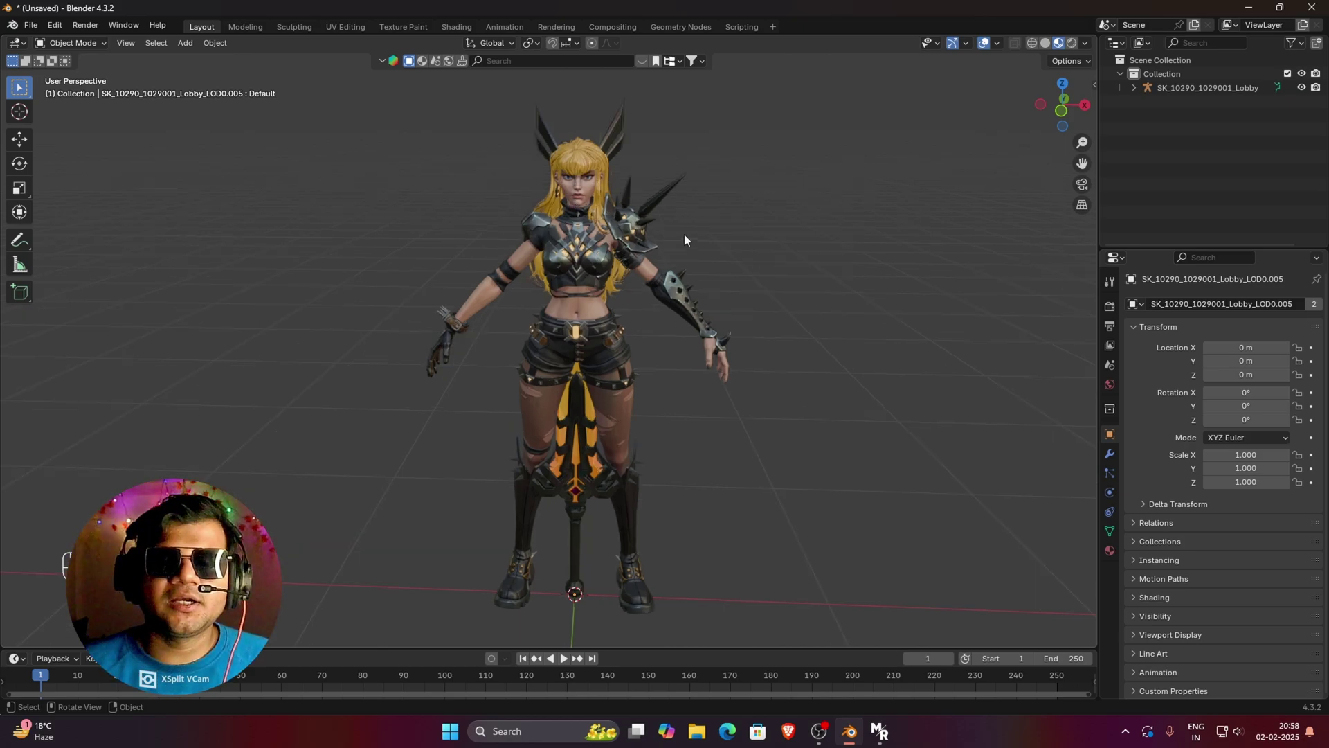
pyautogui.click(582, 180)
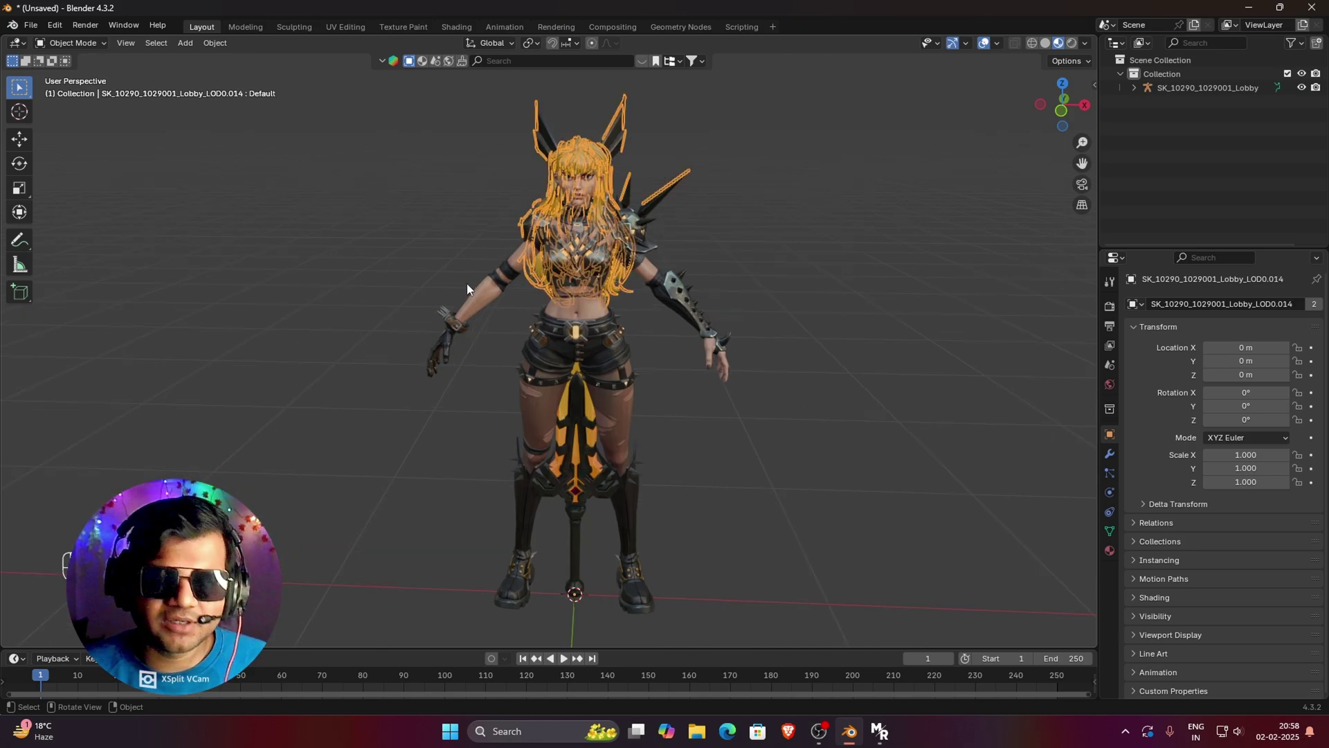
pyautogui.hotkey('ctrl', 'z')
pyautogui.click(598, 340)
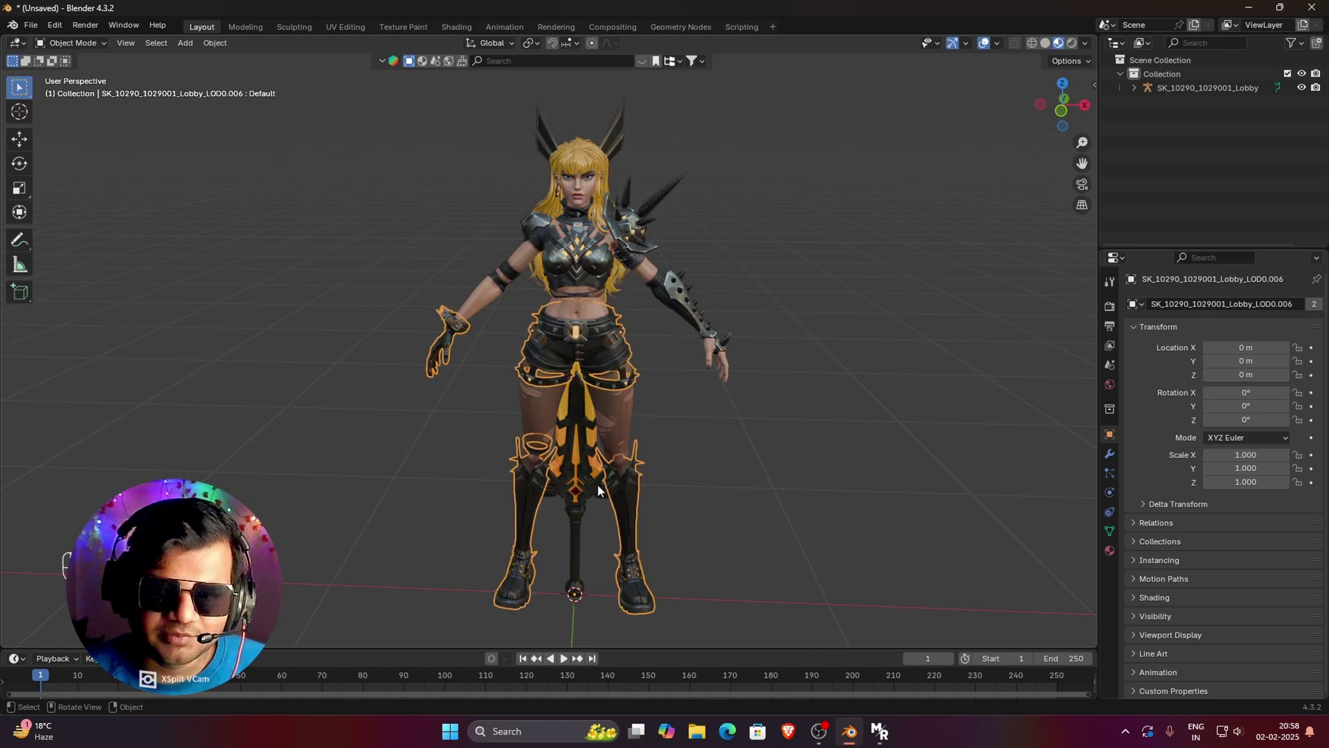
pyautogui.click(579, 506)
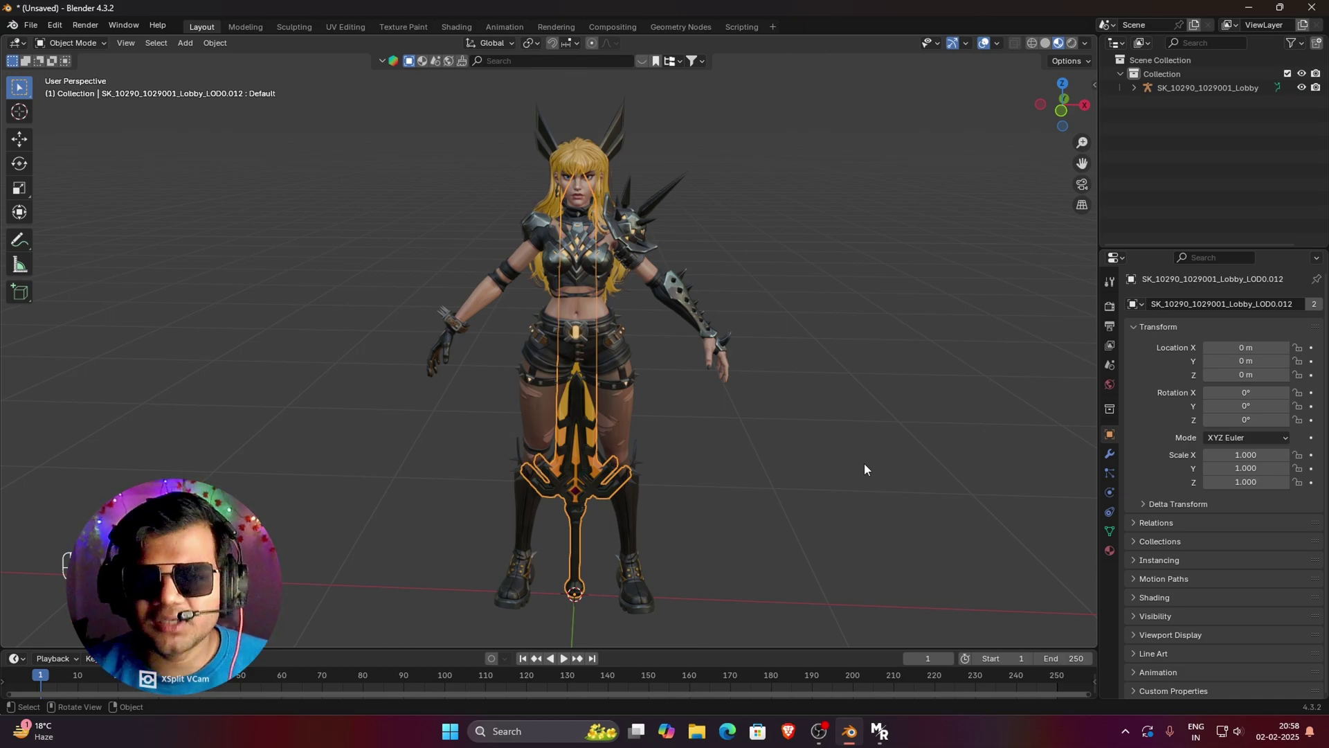
pyautogui.click(584, 342)
pyautogui.click(684, 294)
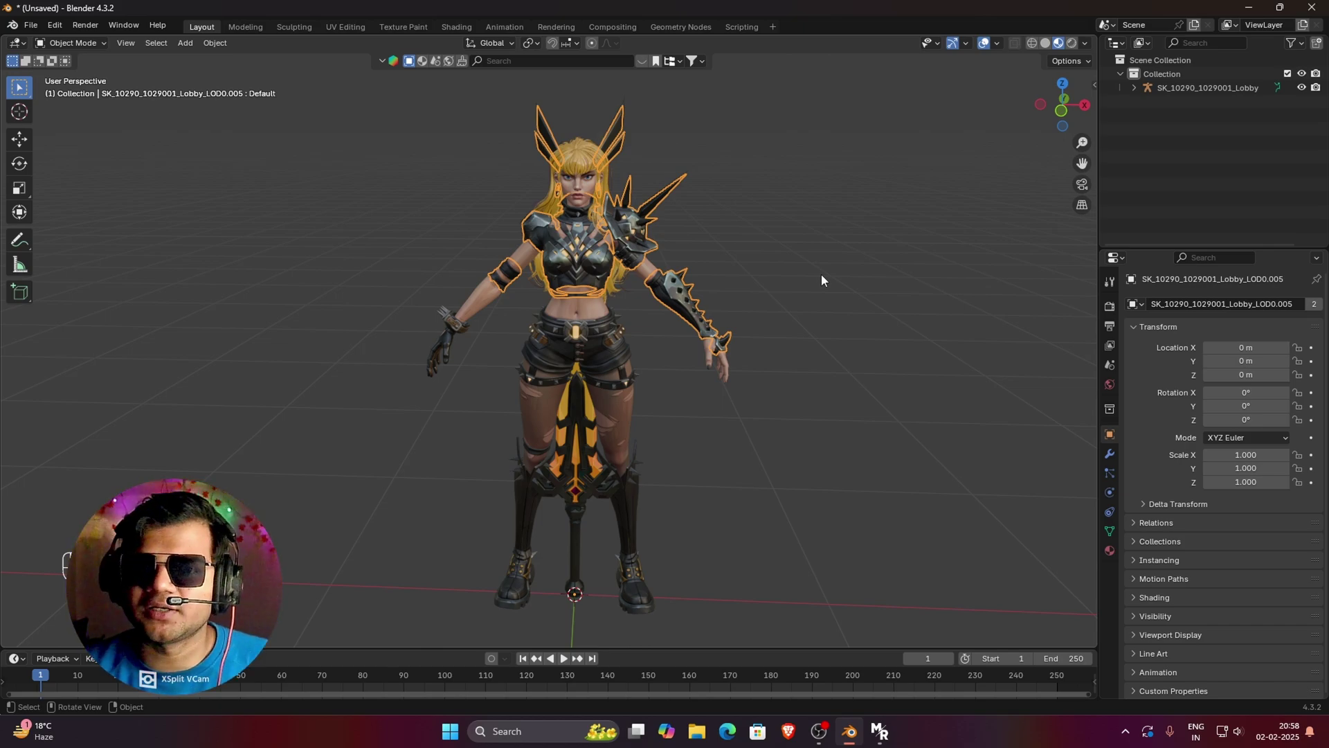
# Deselect the armour piece, then box-select every part of the Magik character
pyautogui.scroll(-2, 821, 280)
pyautogui.click(821, 280)
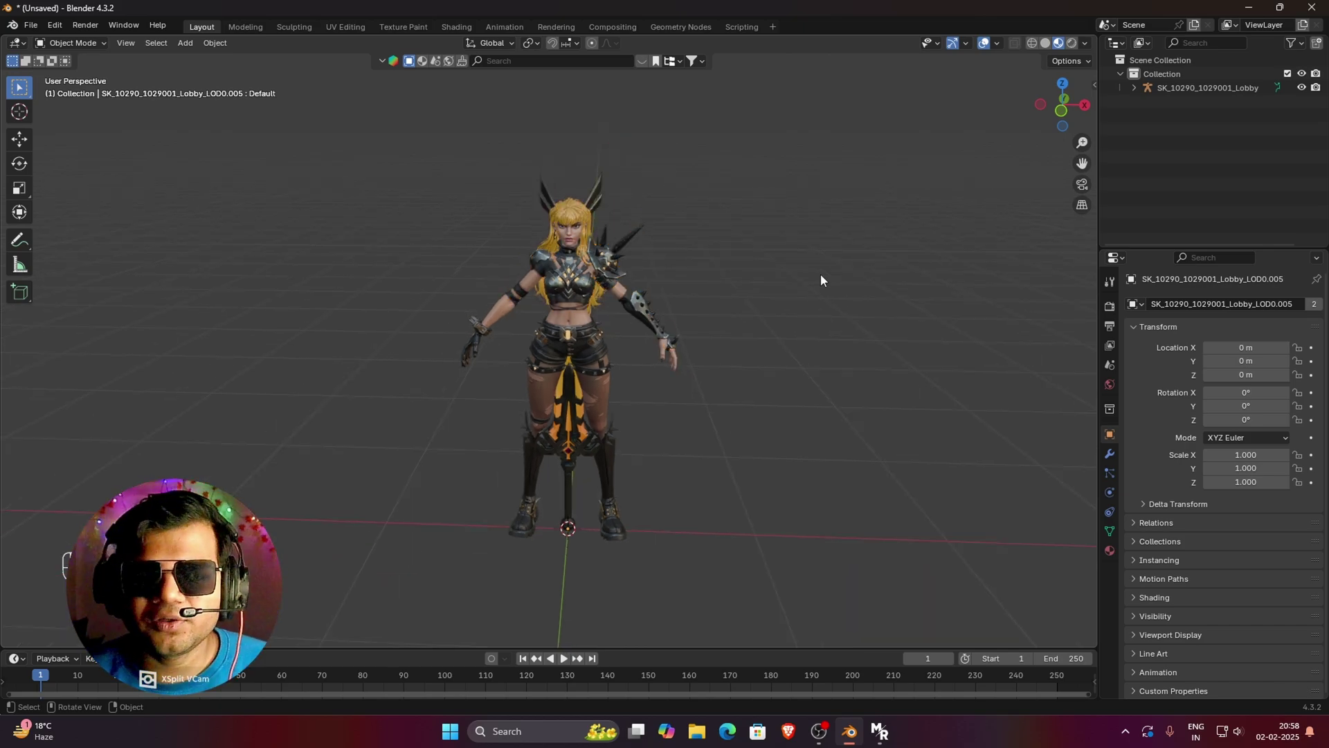
pyautogui.scroll(-2, 821, 272)
pyautogui.moveTo(270, 112); pyautogui.dragTo(853, 603)
pyautogui.scroll(1, 824, 464)
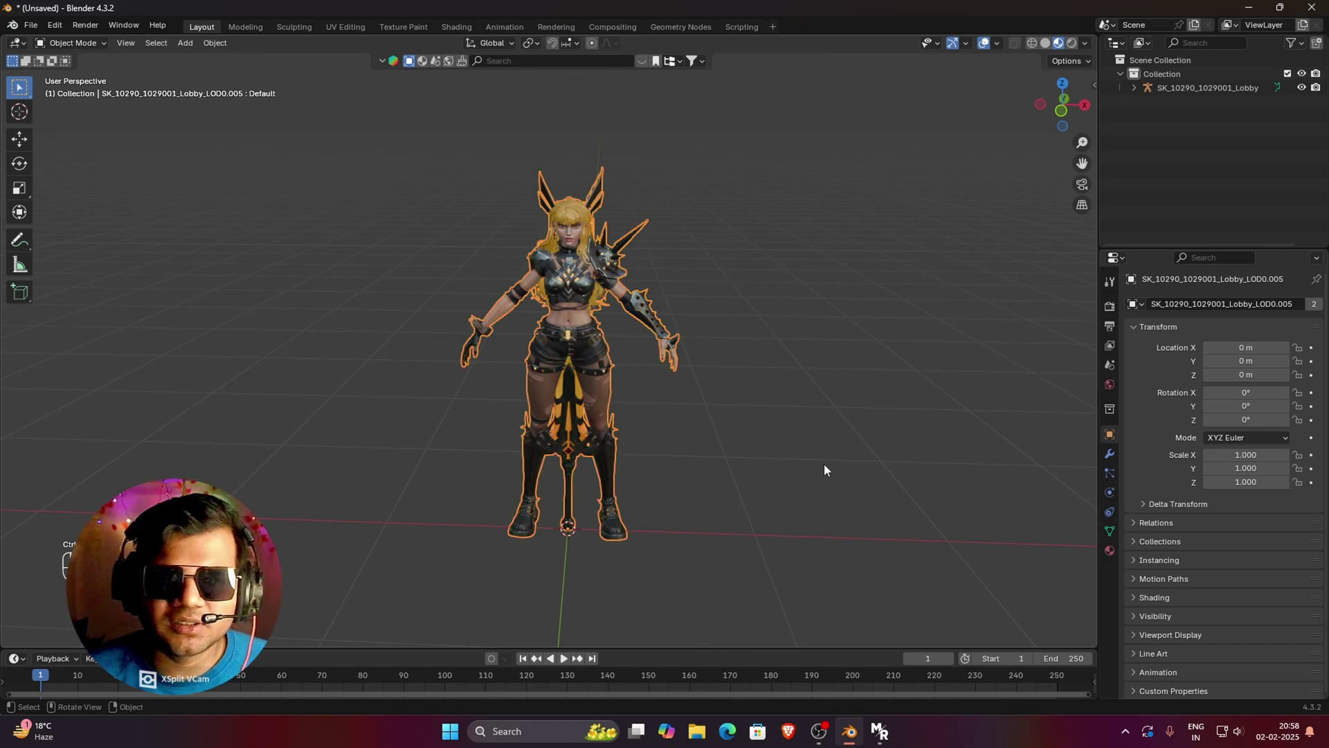
pyautogui.scroll(2, 823, 464)
pyautogui.scroll(-1, 796, 310)
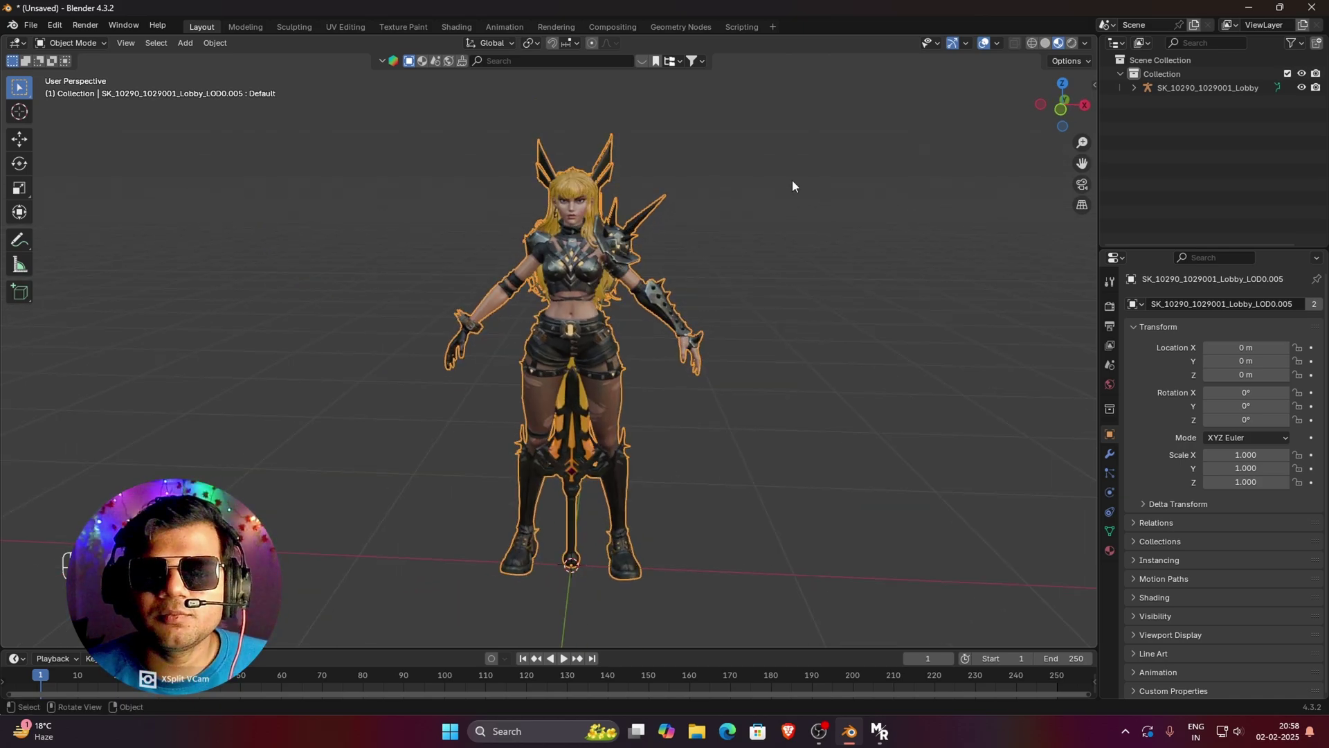
pyautogui.scroll(2, 747, 256)
# Reselect the joined Magik model and drag it along X to Location X -0.016202 m
pyautogui.click(957, 223)
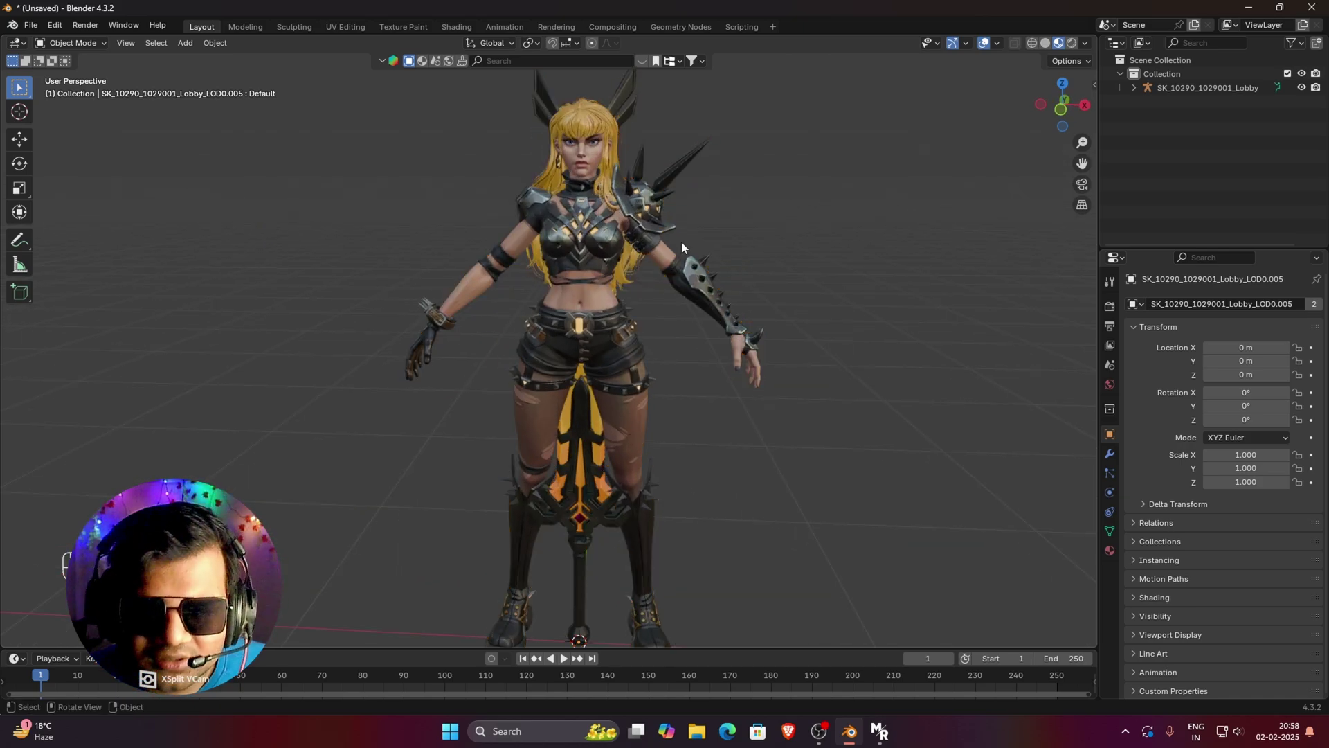
pyautogui.moveTo(681, 242)
pyautogui.mouseDown(button='middle')
pyautogui.moveTo(520, 244)
pyautogui.moveTo(689, 255)
pyautogui.mouseUp(button='middle')
pyautogui.scroll(-2, 575, 281)
pyautogui.click(574, 281)
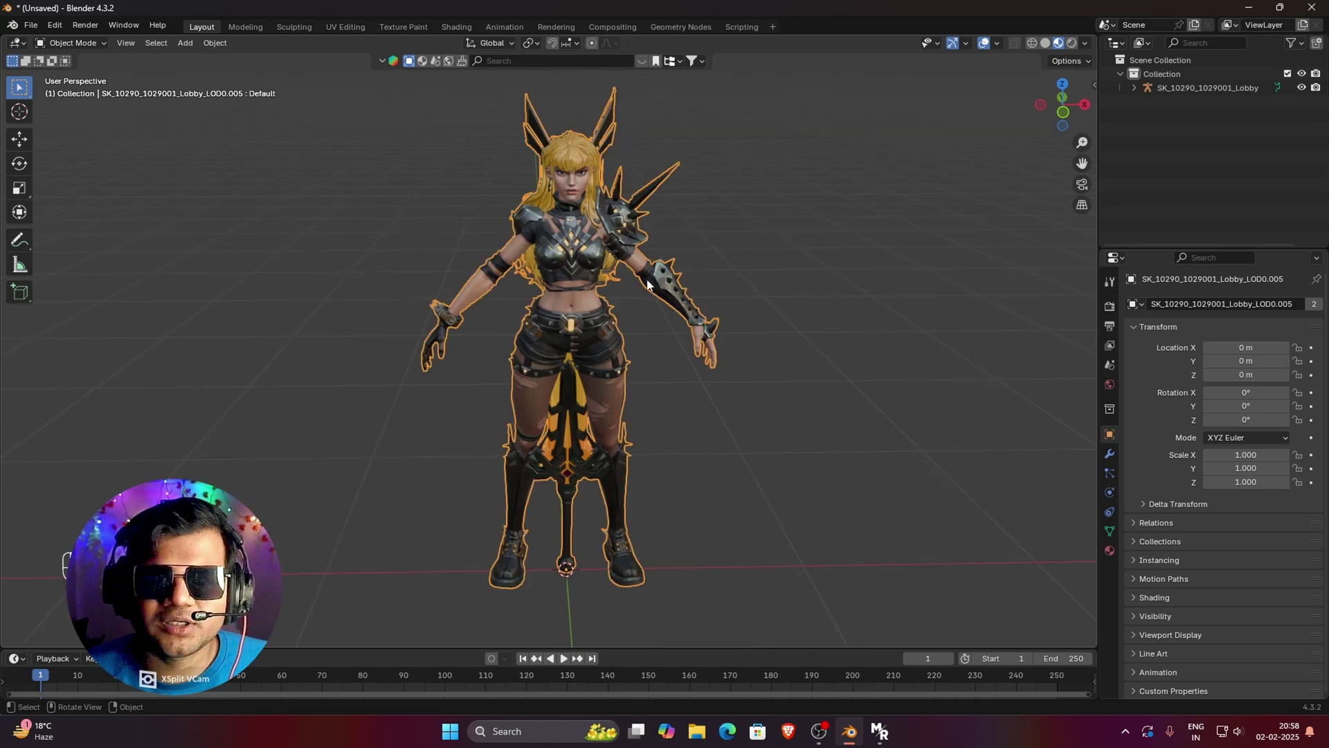
pyautogui.click(612, 120)
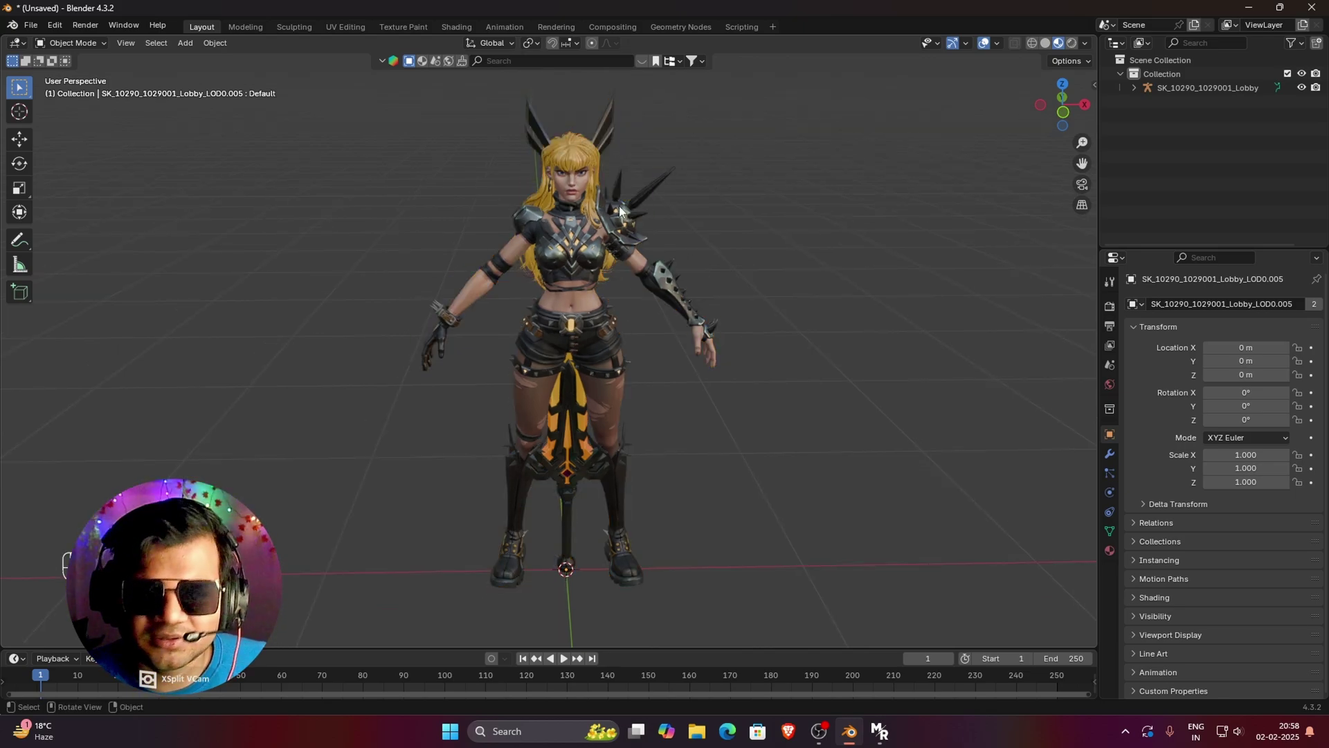
pyautogui.click(568, 381)
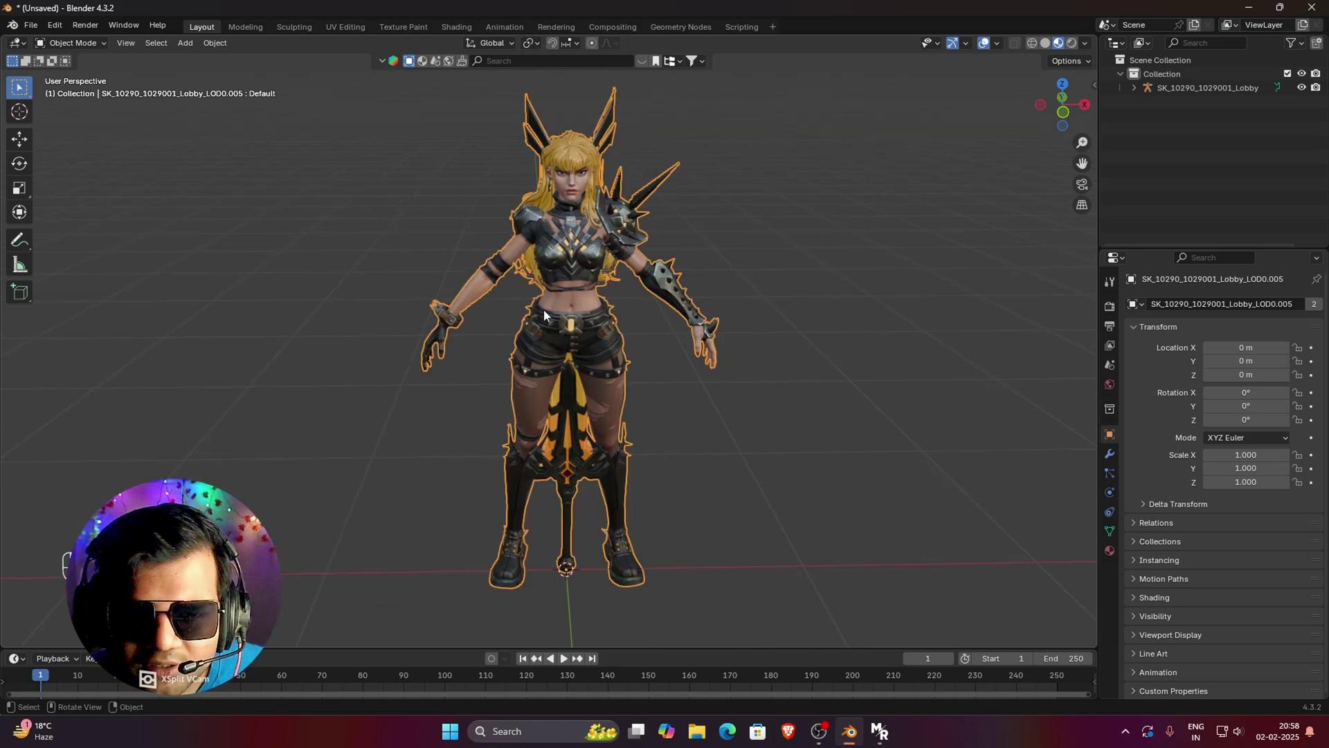
pyautogui.moveTo(543, 309); pyautogui.dragTo(572, 228, button='middle')
pyautogui.click(16, 138)
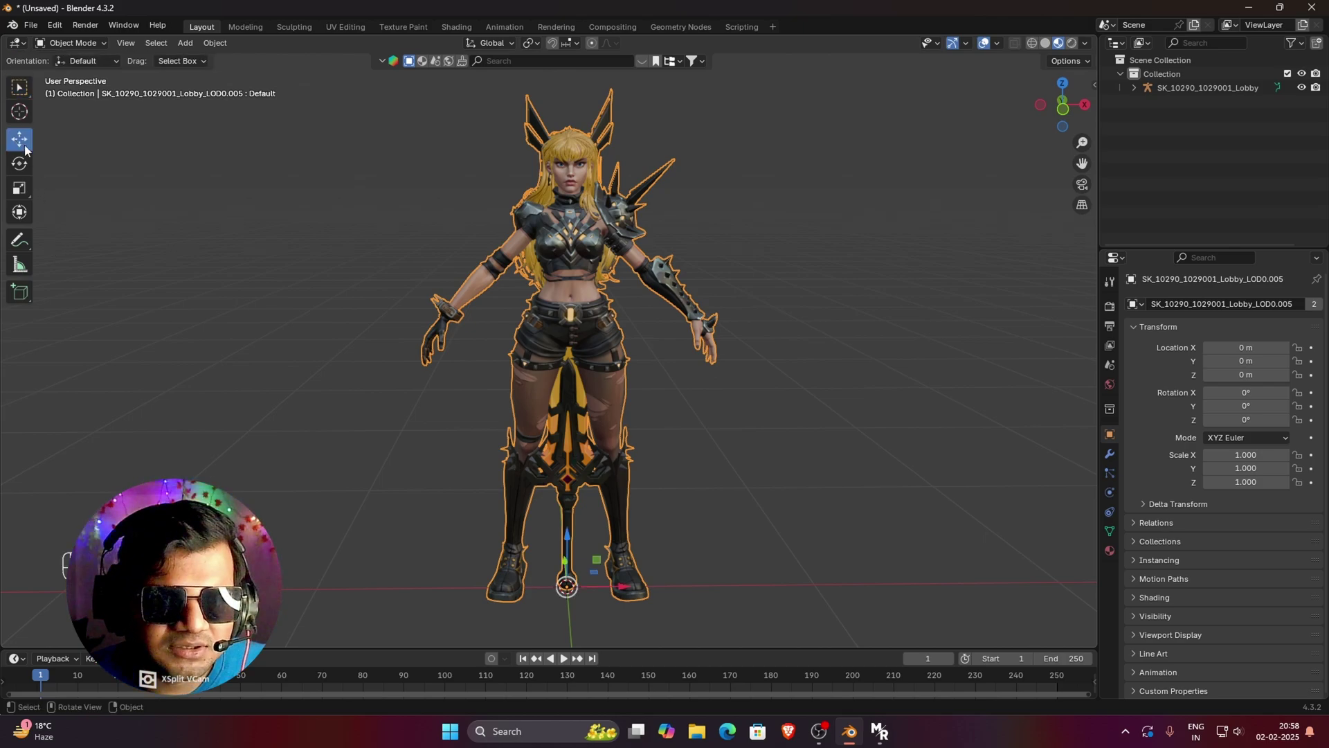
pyautogui.moveTo(626, 586); pyautogui.dragTo(626, 621)
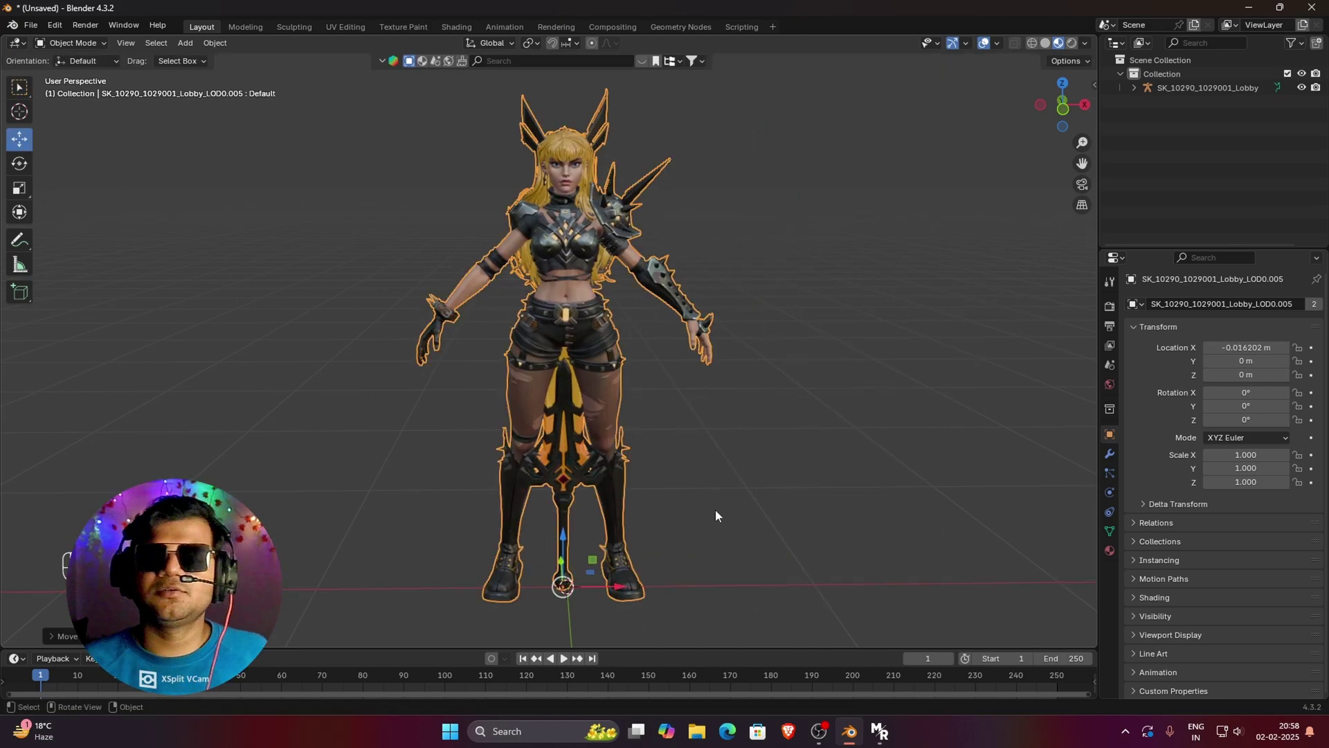